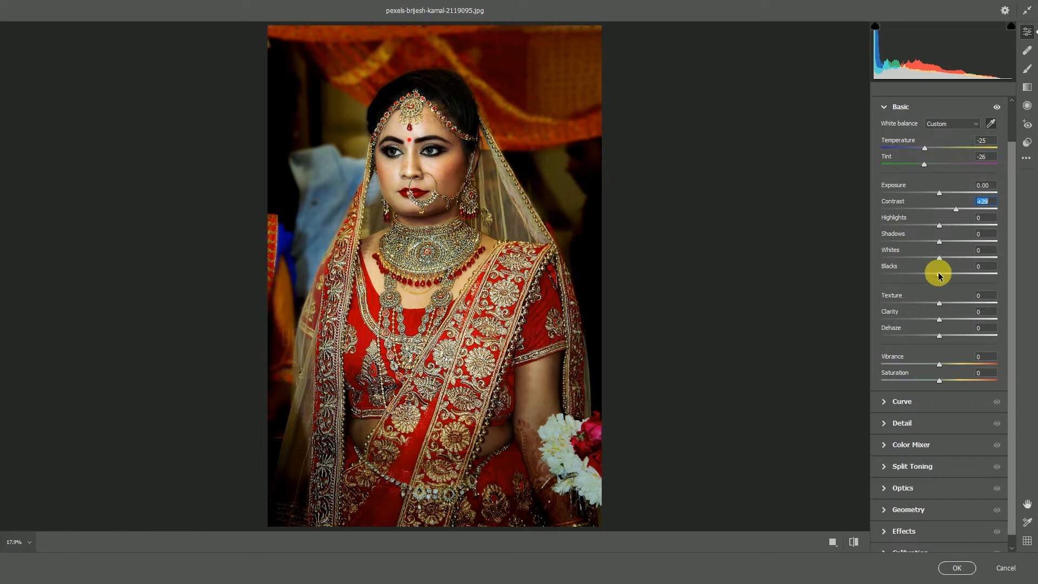
Set Exposure to +0.10, Contrast +23, Highlights -21, Shadows +29, Whites +23, Blacks -15, Texture +14, Clarity +18 and Vibrance +21
{"action": "left_click_drag", "start_coordinate": [929, 275], "coordinate": [955, 243]}
{"action": "left_click", "coordinate": [953, 209]}
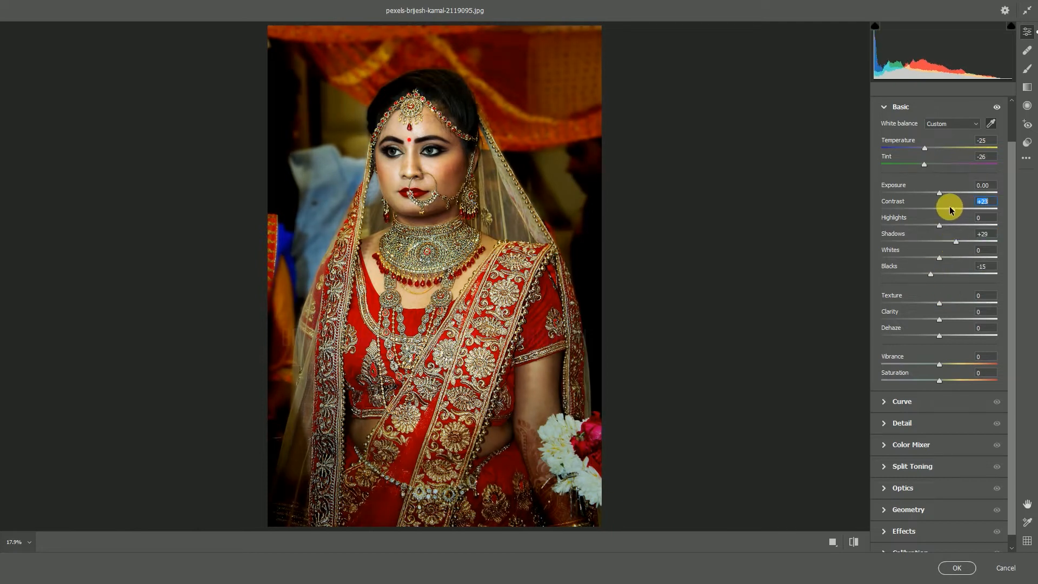
{"action": "left_click", "coordinate": [941, 193]}
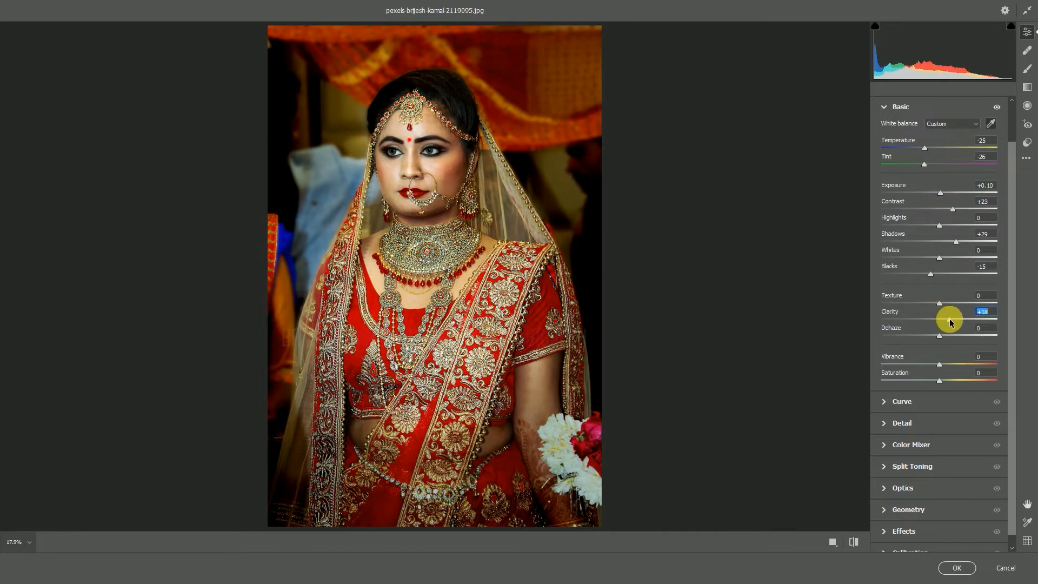
{"action": "scroll", "coordinate": [943, 324], "scroll_direction": "down", "scroll_amount": 1}
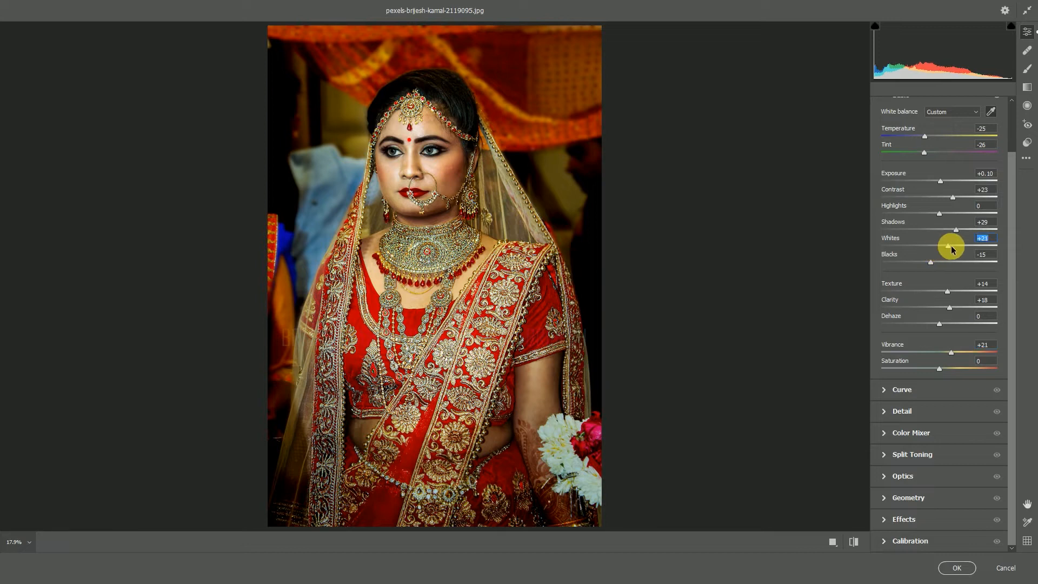
{"action": "left_click_drag", "start_coordinate": [932, 216], "coordinate": [922, 215]}
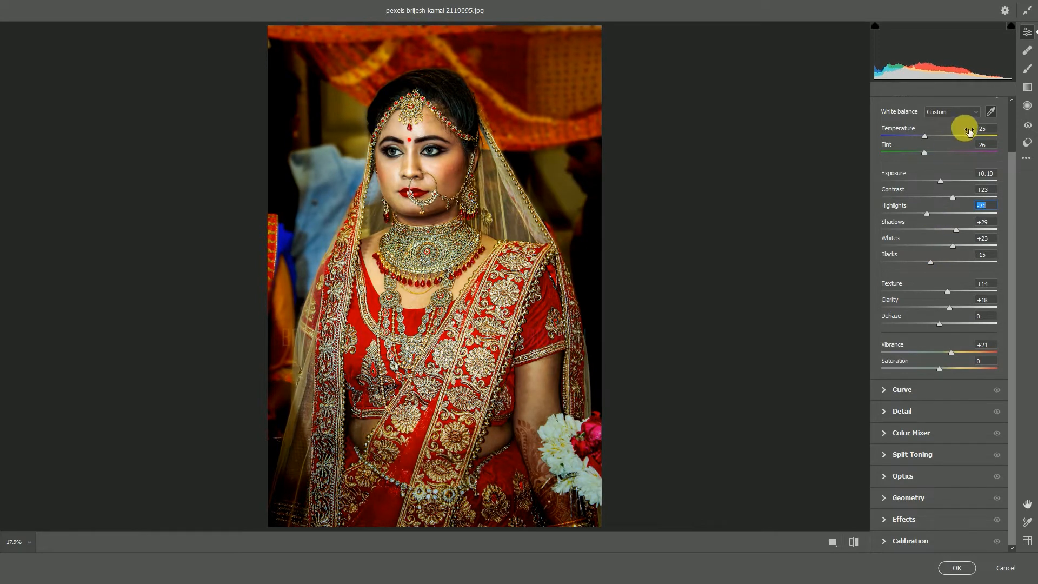
Darken the photo's outer areas with a large inverted radial filter around the bride, using Exposure -1.25 and Feather 58
{"action": "left_click", "coordinate": [1027, 106]}
{"action": "left_click_drag", "start_coordinate": [939, 283], "coordinate": [932, 283]}
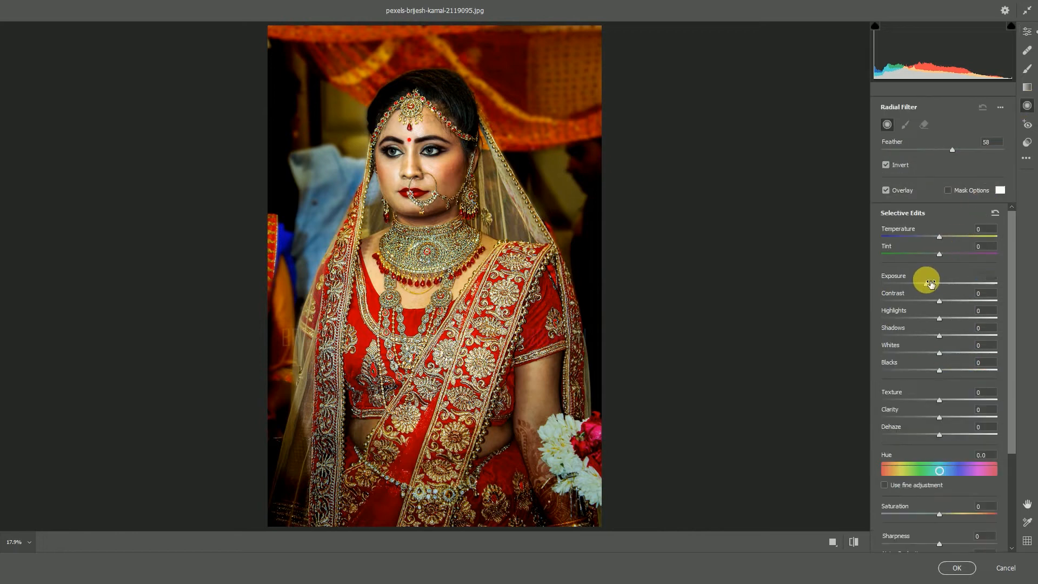
{"action": "left_click_drag", "start_coordinate": [405, 239], "coordinate": [612, 520]}
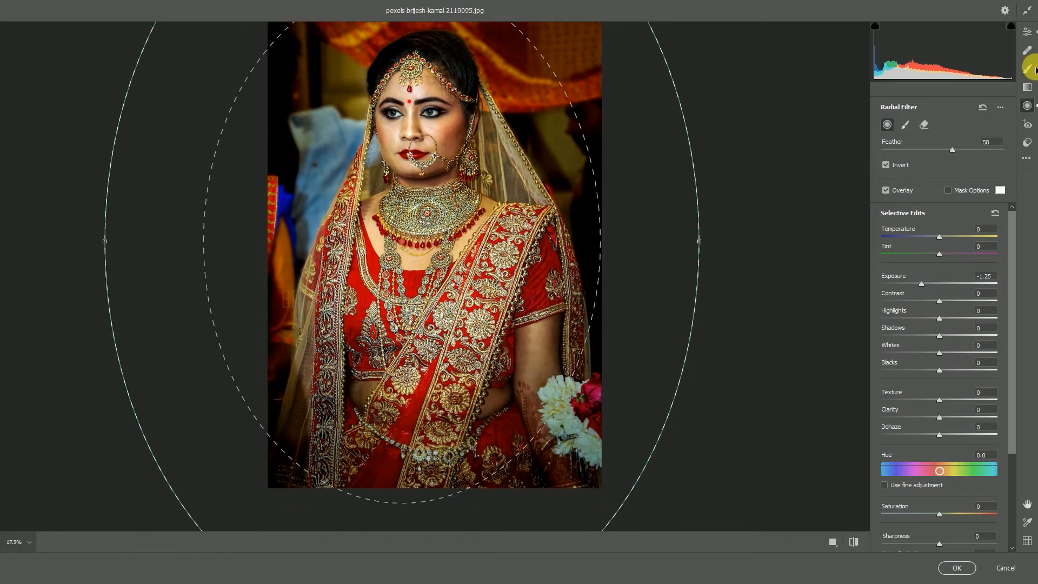
Brighten the bride's forearm beside the flowers with a size 6 adjustment brush at Exposure +0.65
{"action": "left_click", "coordinate": [1026, 70]}
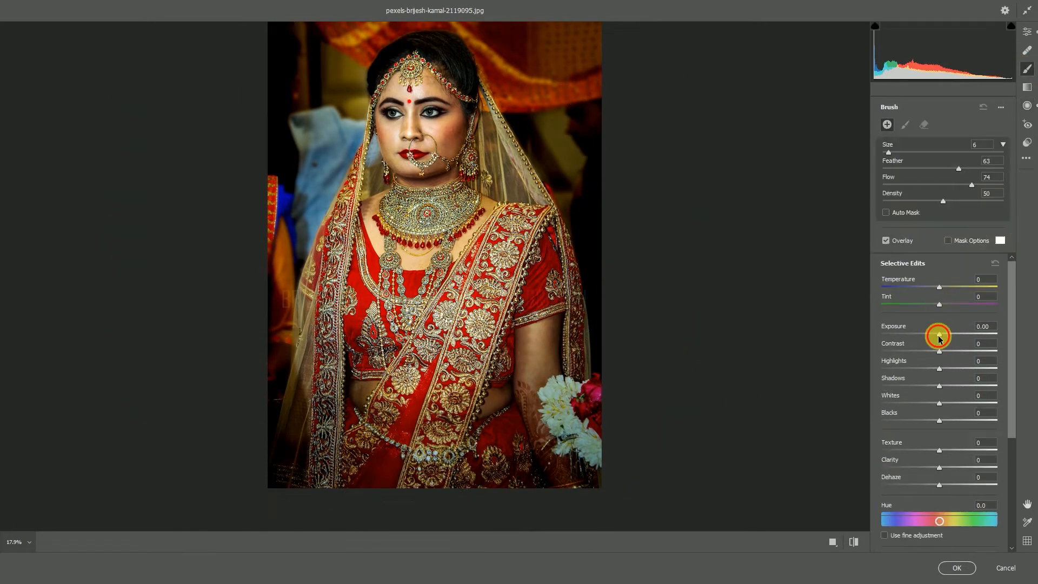
{"action": "left_click_drag", "start_coordinate": [945, 336], "coordinate": [948, 336]}
{"action": "mouse_move", "coordinate": [536, 393]}
{"action": "left_mouse_down"}
{"action": "mouse_move", "coordinate": [535, 340]}
{"action": "mouse_move", "coordinate": [558, 462]}
{"action": "mouse_move", "coordinate": [553, 455]}
{"action": "left_mouse_up"}
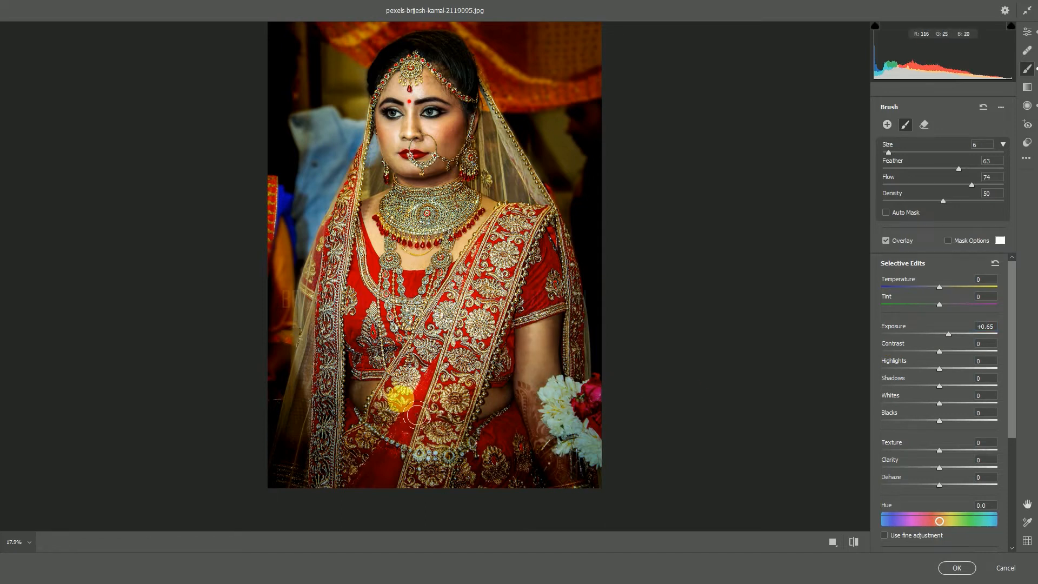
Paint the same brightening over the veil's embroidered border and the saree, using brush sizes 10 and 7
{"action": "key", "text": "]"}
{"action": "key", "text": "]"}
{"action": "key", "text": "]"}
{"action": "key", "text": "]"}
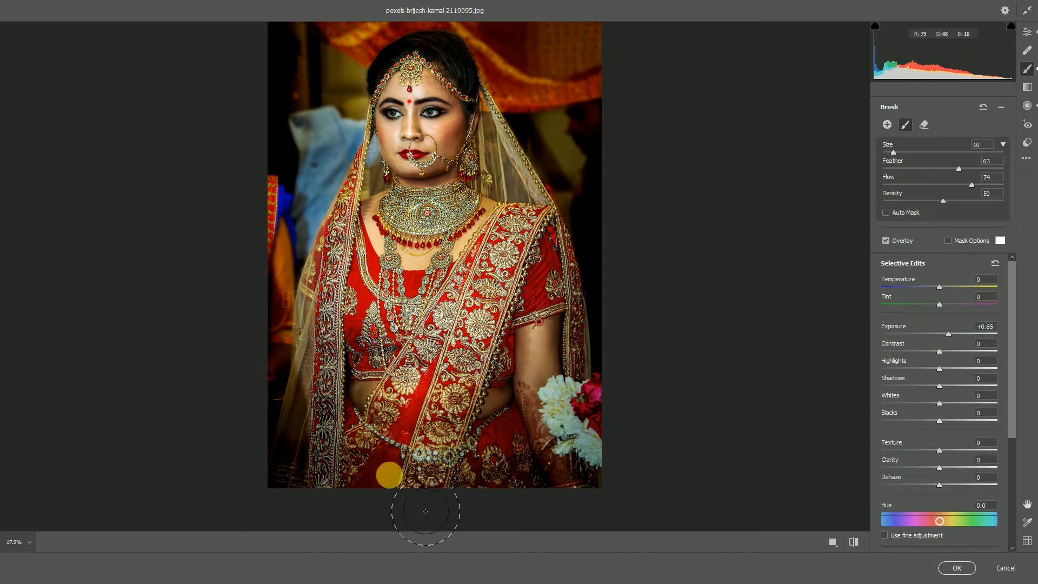
{"action": "left_click_drag", "start_coordinate": [351, 285], "coordinate": [343, 446]}
{"action": "mouse_move", "coordinate": [379, 481]}
{"action": "left_mouse_down"}
{"action": "mouse_move", "coordinate": [475, 478]}
{"action": "mouse_move", "coordinate": [510, 489]}
{"action": "mouse_move", "coordinate": [528, 253]}
{"action": "mouse_move", "coordinate": [547, 292]}
{"action": "mouse_move", "coordinate": [530, 227]}
{"action": "left_mouse_up"}
{"action": "key", "text": "bracketleft"}
{"action": "key", "text": "bracketleft"}
{"action": "key", "text": "bracketleft"}
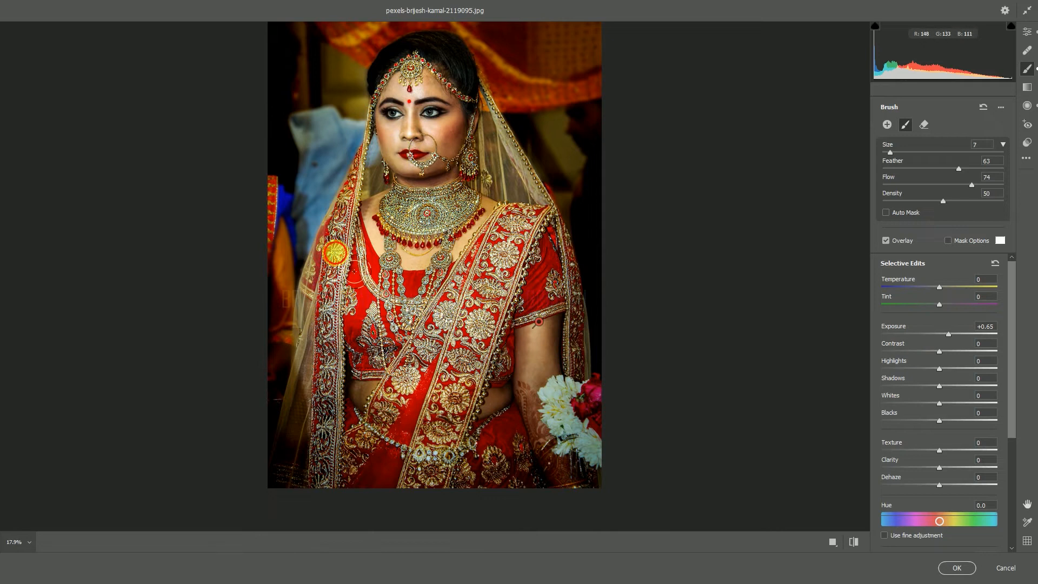
{"action": "mouse_move", "coordinate": [331, 536]}
{"action": "left_mouse_down"}
{"action": "mouse_move", "coordinate": [378, 427]}
{"action": "mouse_move", "coordinate": [429, 489]}
{"action": "mouse_move", "coordinate": [511, 454]}
{"action": "mouse_move", "coordinate": [440, 488]}
{"action": "left_mouse_up"}
Raise the blue channel curve's black point to output 15 and bend the red channel curve from input 154 to output 165
{"action": "left_click", "coordinate": [1027, 32]}
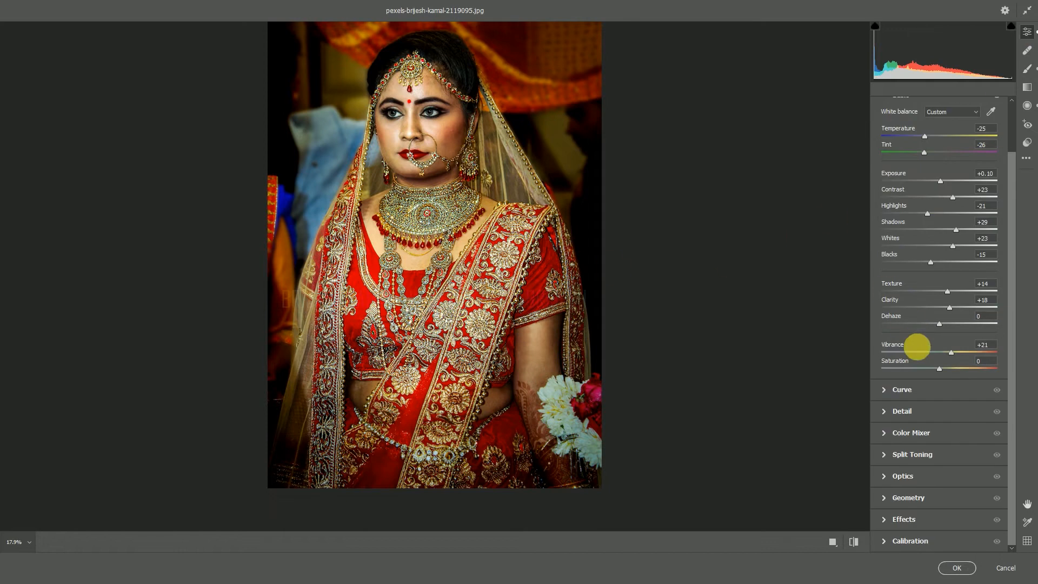
{"action": "left_click", "coordinate": [884, 390]}
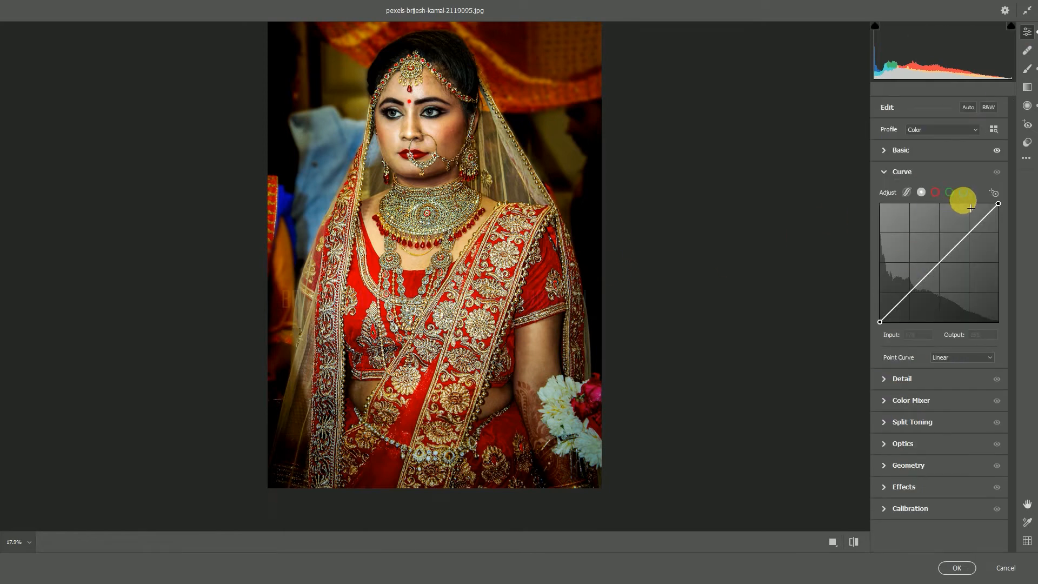
{"action": "left_click", "coordinate": [963, 192]}
{"action": "left_click_drag", "start_coordinate": [879, 322], "coordinate": [879, 315]}
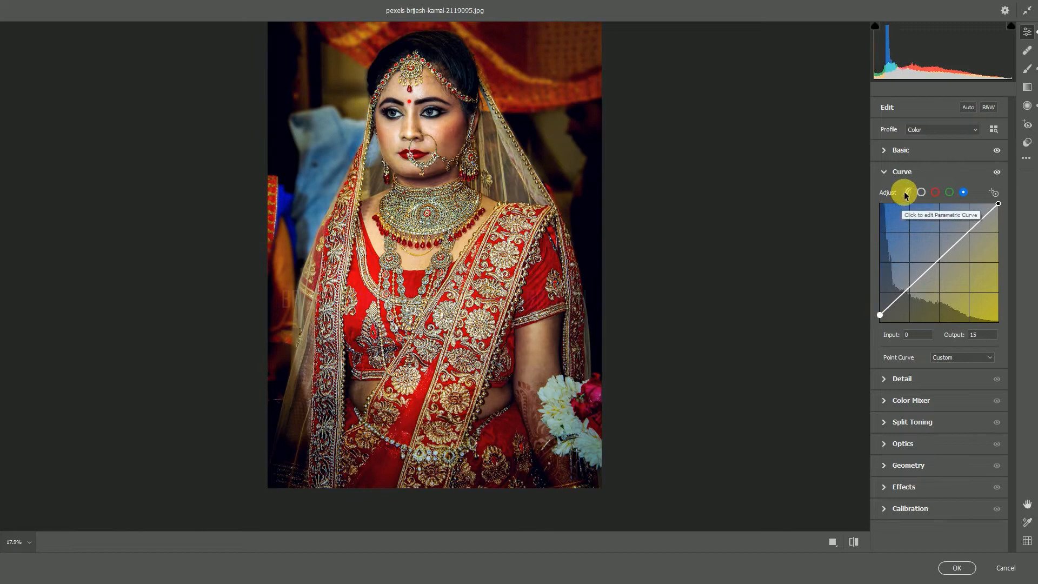
{"action": "left_click", "coordinate": [935, 192]}
{"action": "left_click_drag", "start_coordinate": [948, 247], "coordinate": [951, 245]}
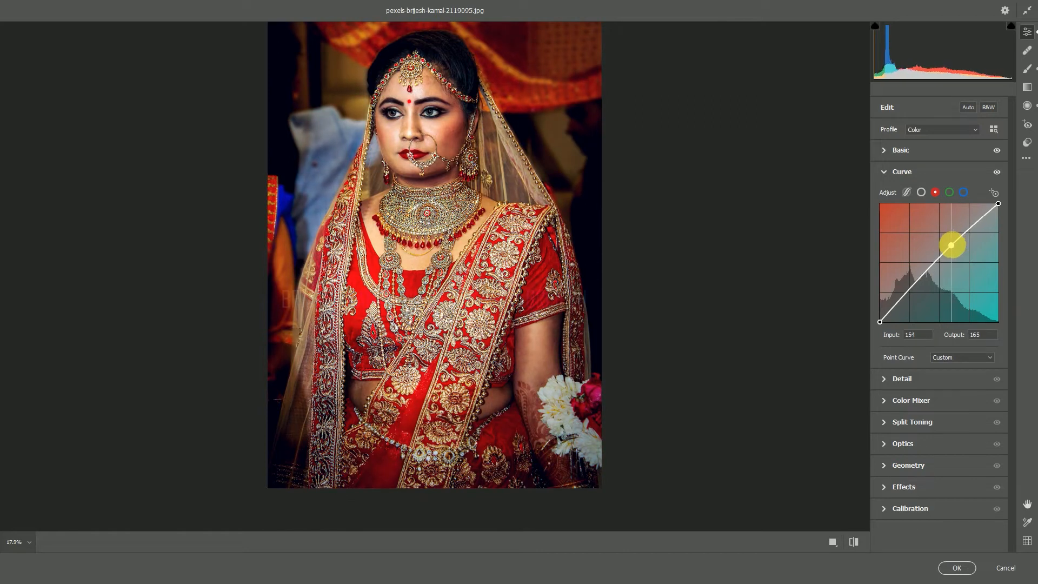
{"action": "left_click", "coordinate": [883, 172]}
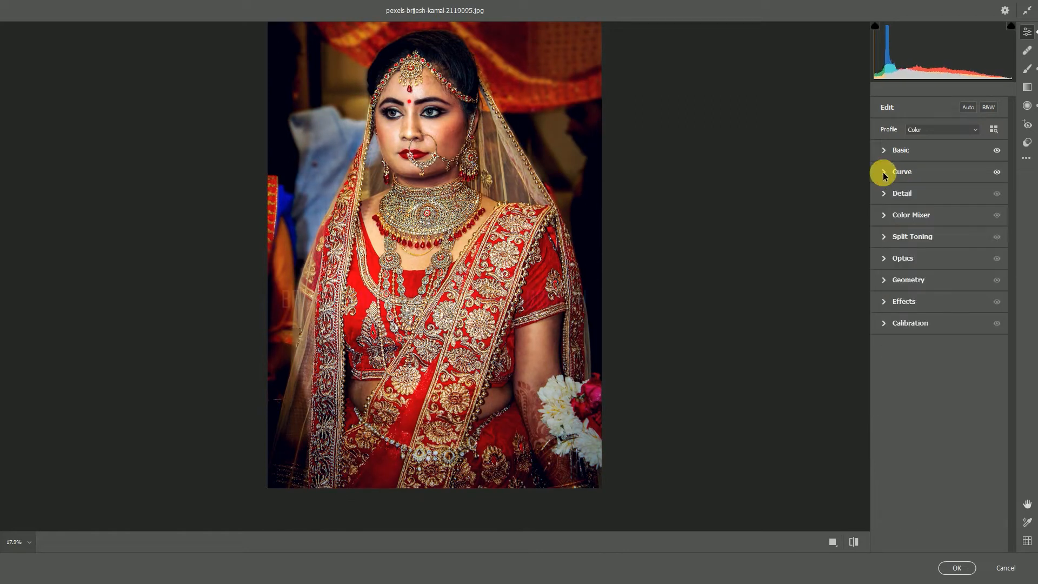
Split-tone the highlights with Hue 47 and Saturation 8, the shadows with Hue 73 and Saturation 14, and set Temperature to -23
{"action": "left_click", "coordinate": [886, 236]}
{"action": "left_click", "coordinate": [896, 290]}
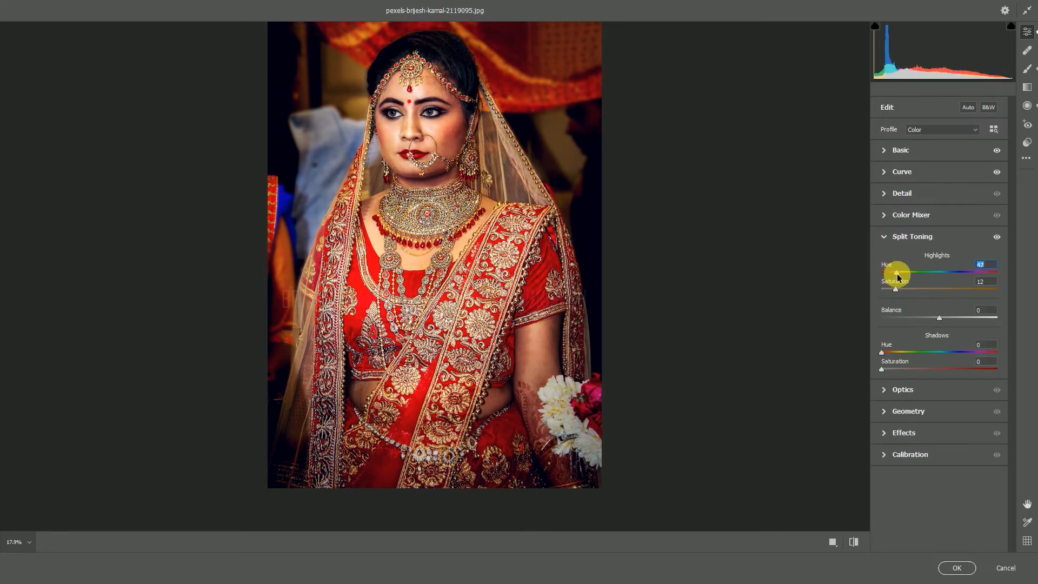
{"action": "left_click", "coordinate": [896, 370]}
{"action": "left_click_drag", "start_coordinate": [882, 353], "coordinate": [902, 354]}
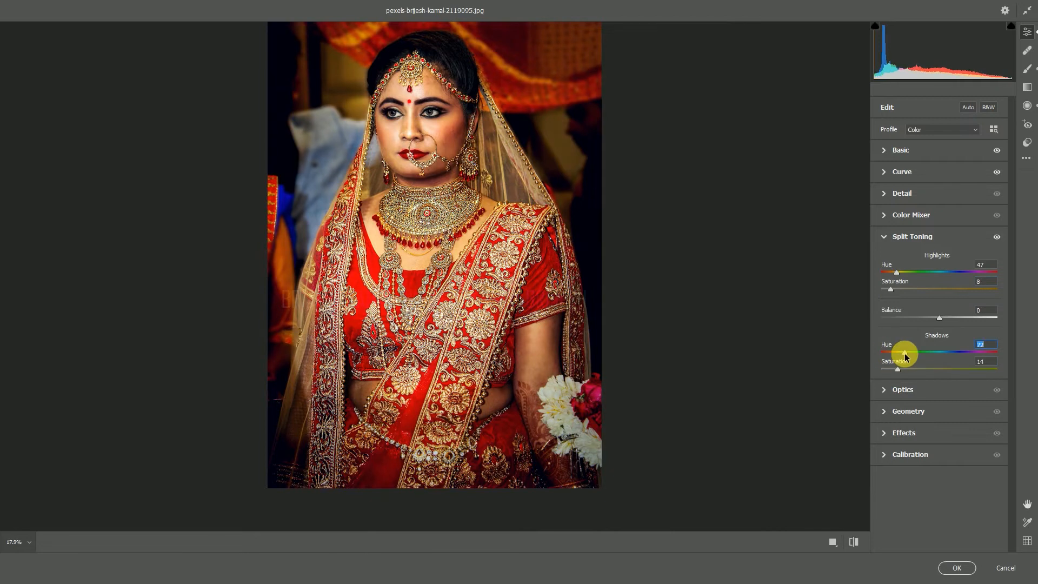
{"action": "left_click", "coordinate": [884, 151]}
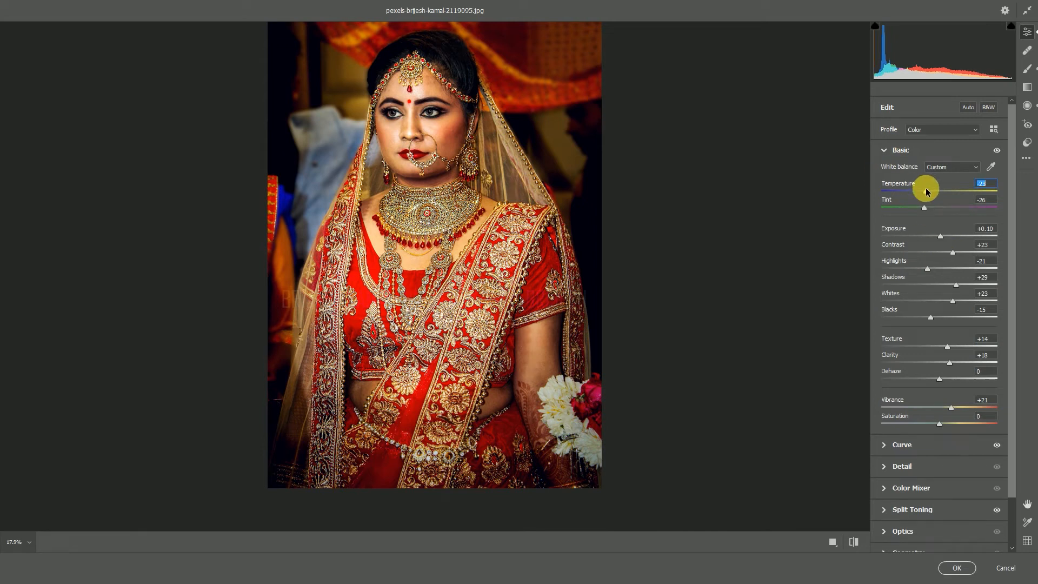
Set Sharpening to 28 with Masking 100, Noise Reduction to 34 and Color Noise Reduction to 20
{"action": "scroll", "coordinate": [924, 398], "scroll_direction": "down", "scroll_amount": 2}
{"action": "left_click", "coordinate": [885, 411]}
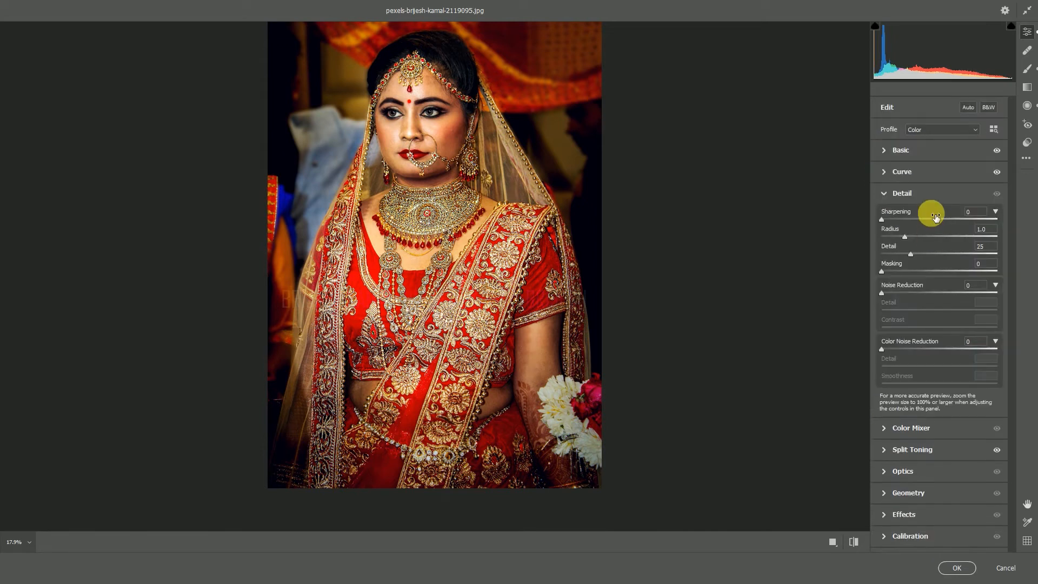
{"action": "left_click_drag", "start_coordinate": [884, 220], "coordinate": [982, 226]}
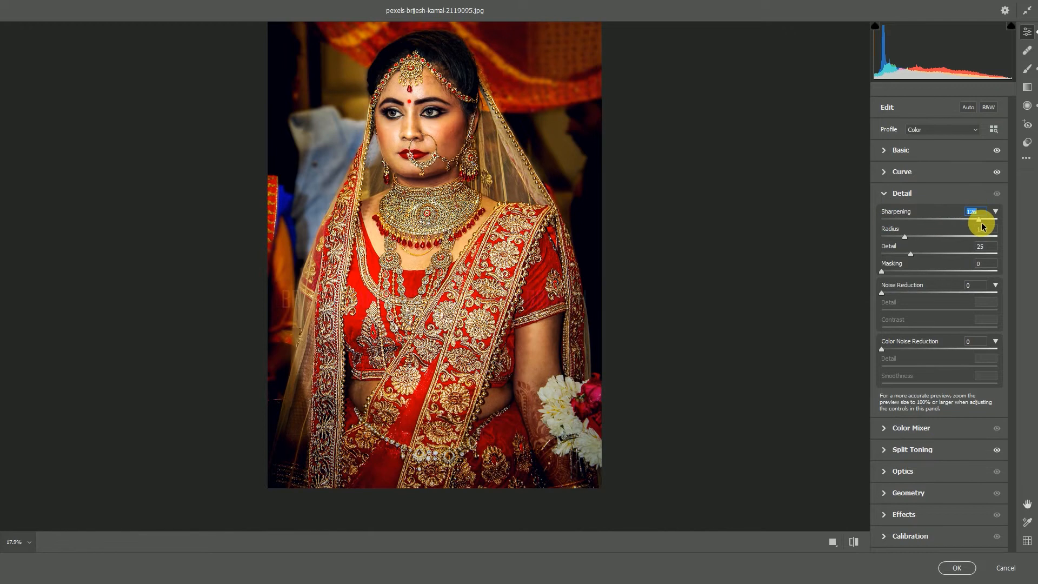
{"action": "left_click", "coordinate": [906, 222]}
{"action": "left_click_drag", "start_coordinate": [881, 271], "coordinate": [973, 271]}
{"action": "left_click_drag", "start_coordinate": [900, 293], "coordinate": [921, 296]}
{"action": "left_click_drag", "start_coordinate": [889, 348], "coordinate": [918, 350]}
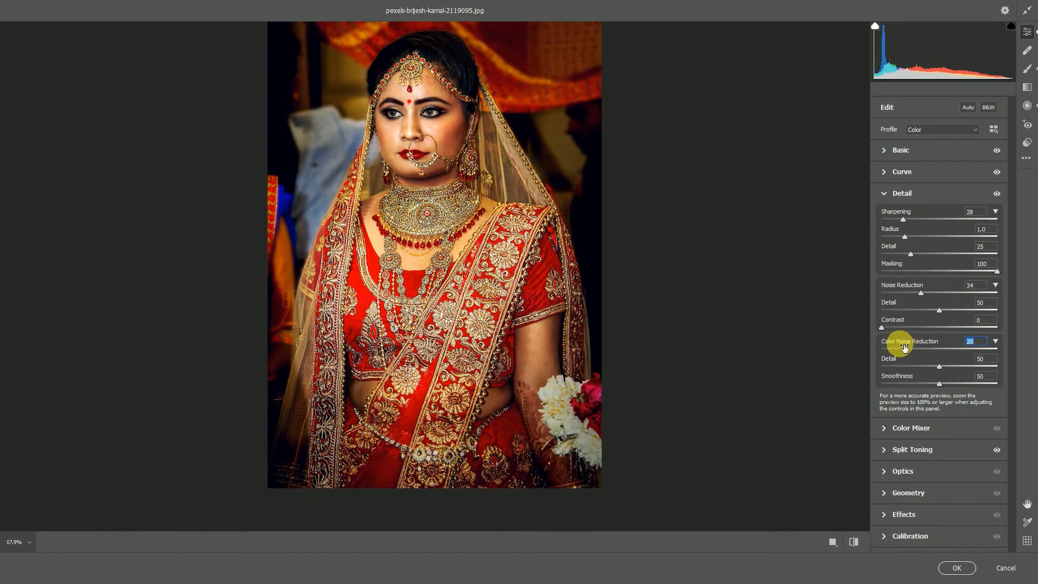
In the HSL color mixer, set Reds to Saturation -23, Luminance -17 and Hue +26, and Oranges Luminance to +10
{"action": "left_click", "coordinate": [889, 426]}
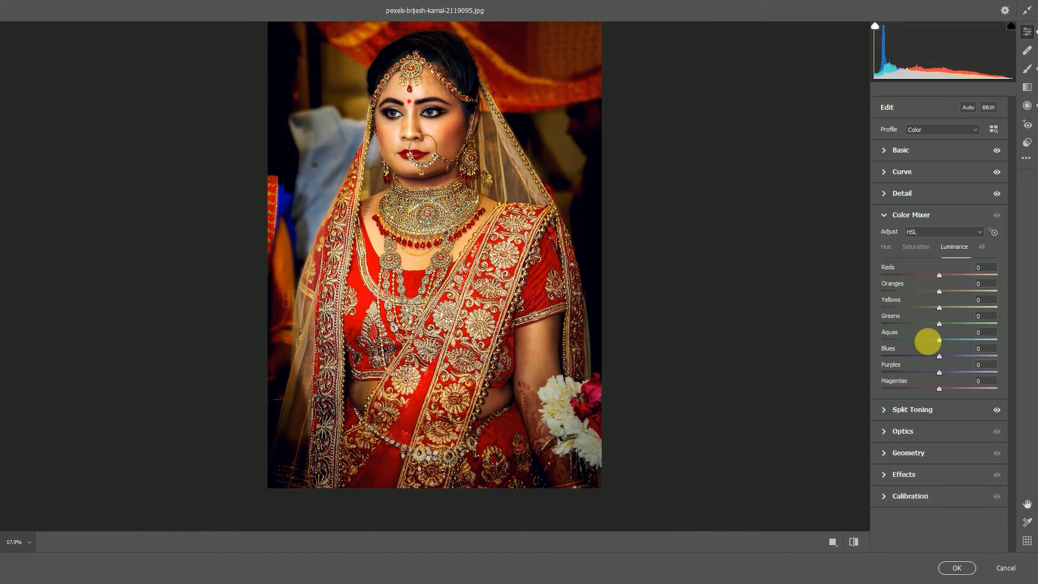
{"action": "left_click", "coordinate": [916, 247]}
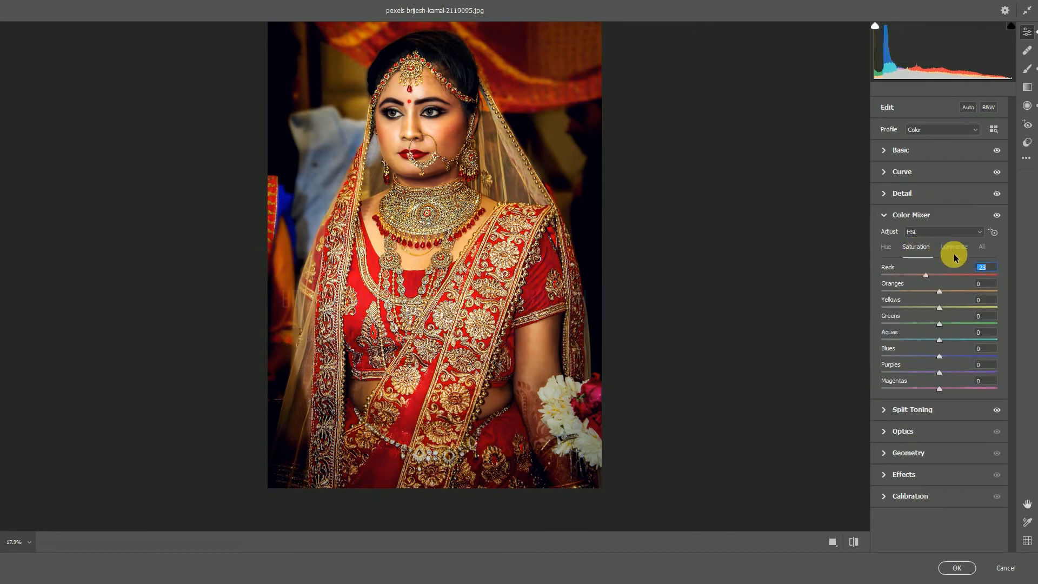
{"action": "left_click", "coordinate": [954, 247]}
{"action": "left_click", "coordinate": [939, 277]}
{"action": "mouse_move", "coordinate": [939, 276]}
{"action": "left_mouse_down"}
{"action": "mouse_move", "coordinate": [925, 275]}
{"action": "mouse_move", "coordinate": [948, 290]}
{"action": "left_mouse_up"}
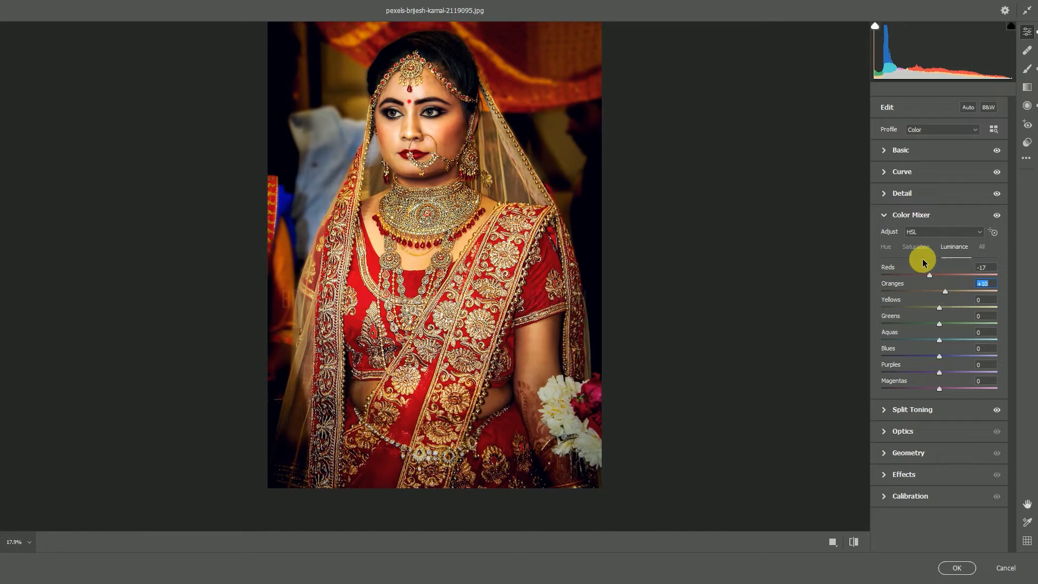
{"action": "left_click", "coordinate": [886, 246]}
{"action": "left_click_drag", "start_coordinate": [937, 277], "coordinate": [968, 273]}
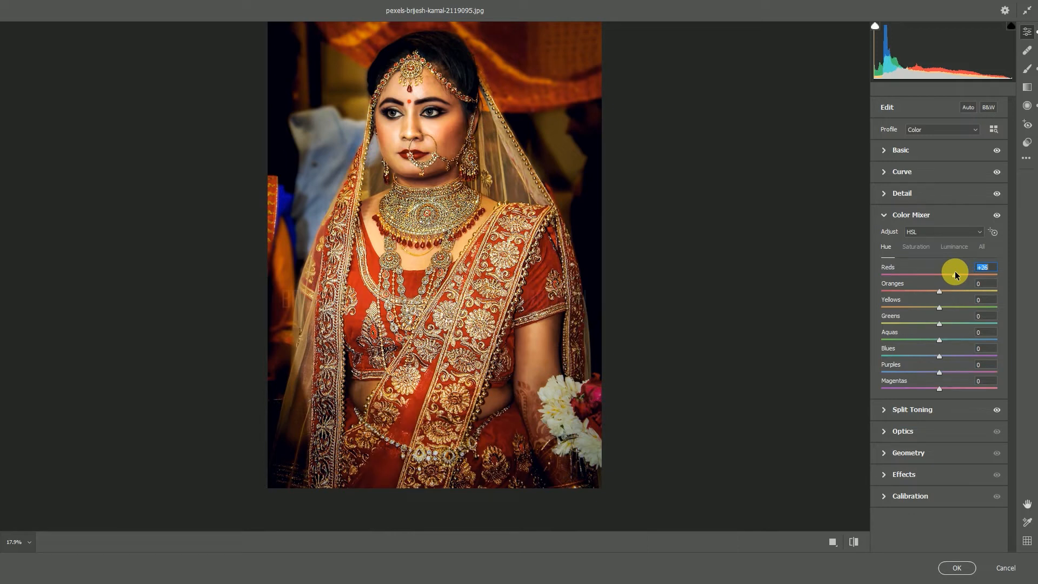
Set Dehaze to +26 and apply all the Camera Raw adjustments to the layer
{"action": "left_click", "coordinate": [887, 153]}
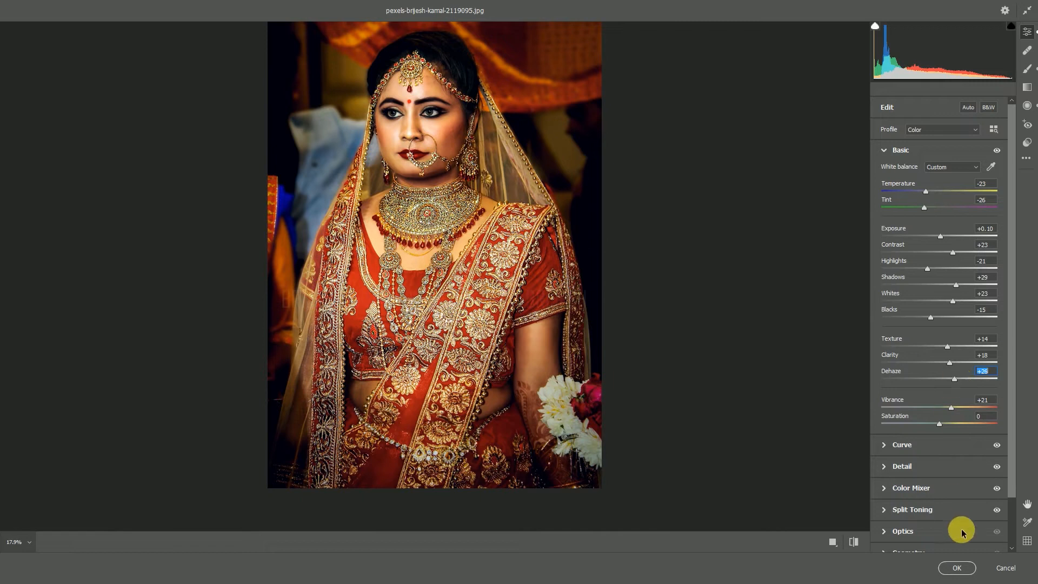
{"action": "left_click", "coordinate": [956, 566]}
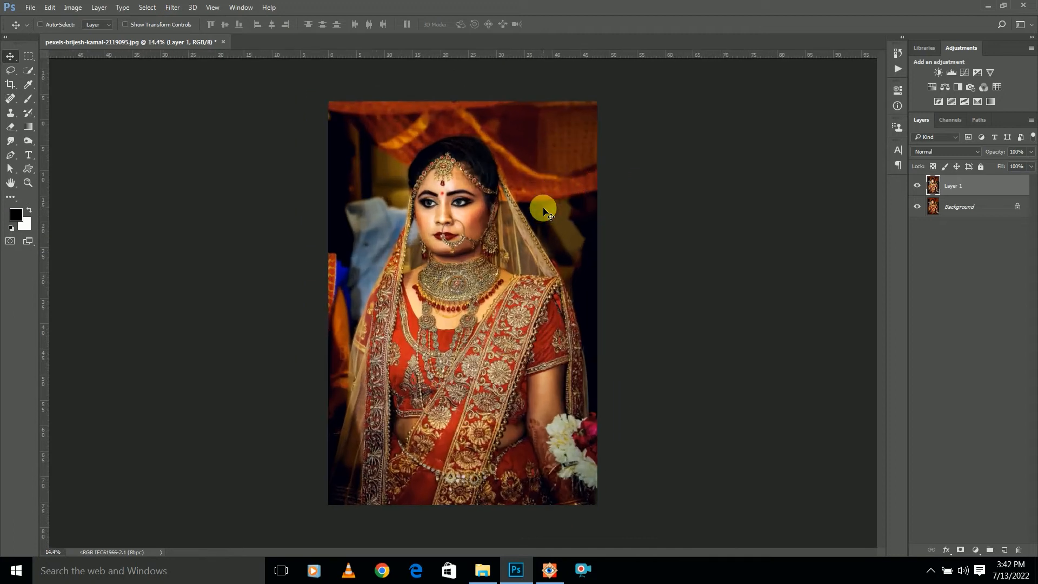
Duplicate Layer 1 and heal the fine lines and blemishes on the bride's cheek beside the nose ring with the Spot Healing Brush
{"action": "left_click_drag", "start_coordinate": [969, 186], "coordinate": [1003, 550]}
{"action": "scroll", "coordinate": [505, 244], "scroll_direction": "up", "scroll_amount": 5}
{"action": "left_click_drag", "start_coordinate": [512, 257], "coordinate": [579, 363]}
{"action": "scroll", "coordinate": [592, 328], "scroll_direction": "up", "scroll_amount": 3}
{"action": "left_click_drag", "start_coordinate": [594, 327], "coordinate": [561, 185]}
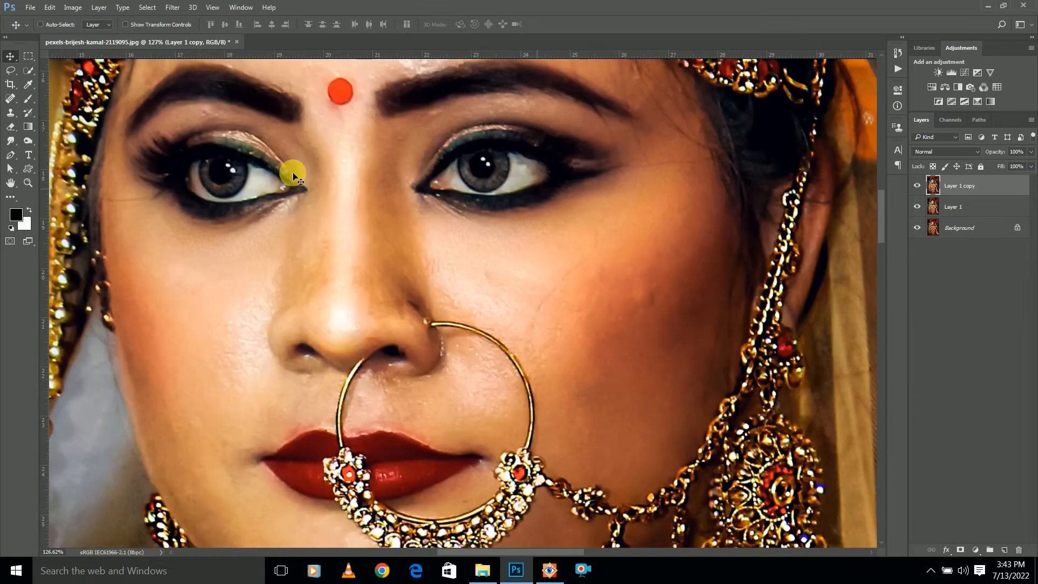
{"action": "left_click", "coordinate": [10, 99]}
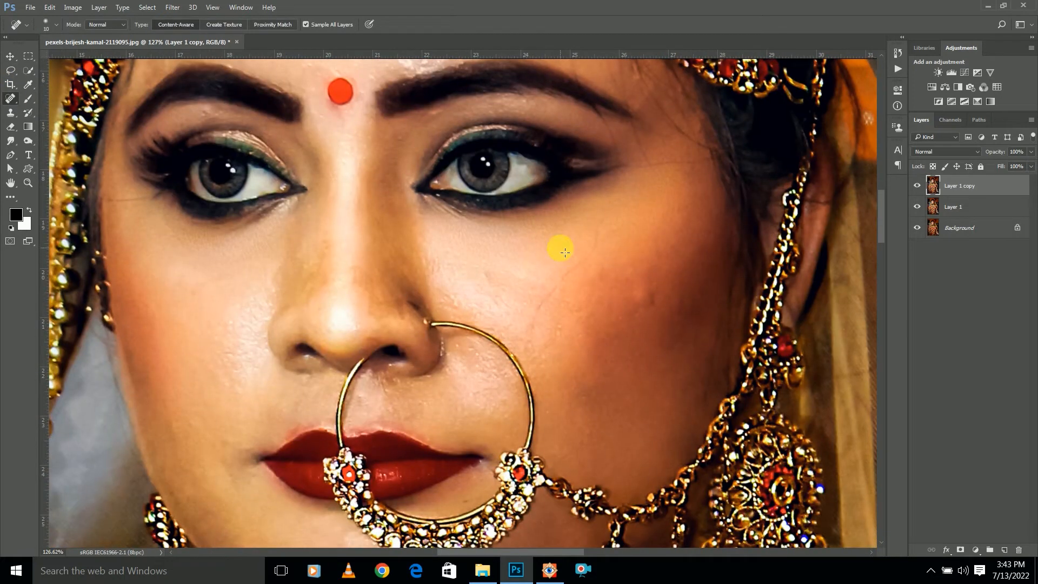
{"action": "scroll", "coordinate": [600, 227], "scroll_direction": "up", "scroll_amount": 3}
{"action": "mouse_move", "coordinate": [623, 192]}
{"action": "left_mouse_down"}
{"action": "mouse_move", "coordinate": [590, 277]}
{"action": "mouse_move", "coordinate": [506, 367]}
{"action": "mouse_move", "coordinate": [485, 414]}
{"action": "left_mouse_up"}
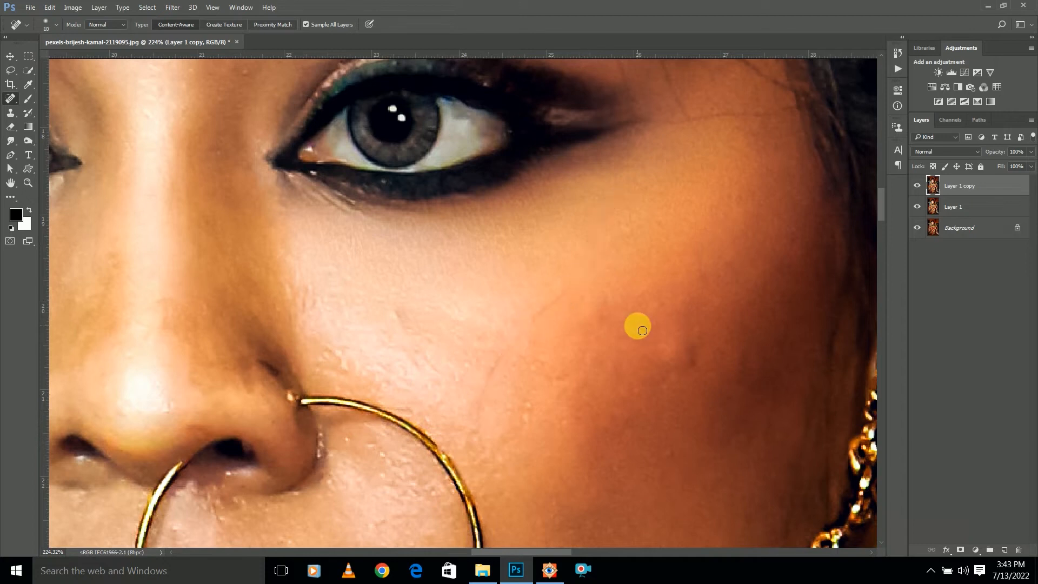
{"action": "left_click_drag", "start_coordinate": [559, 293], "coordinate": [534, 317]}
{"action": "mouse_move", "coordinate": [515, 355]}
{"action": "left_mouse_down"}
{"action": "mouse_move", "coordinate": [496, 377]}
{"action": "mouse_move", "coordinate": [471, 435]}
{"action": "left_mouse_up"}
{"action": "left_click_drag", "start_coordinate": [691, 364], "coordinate": [685, 332]}
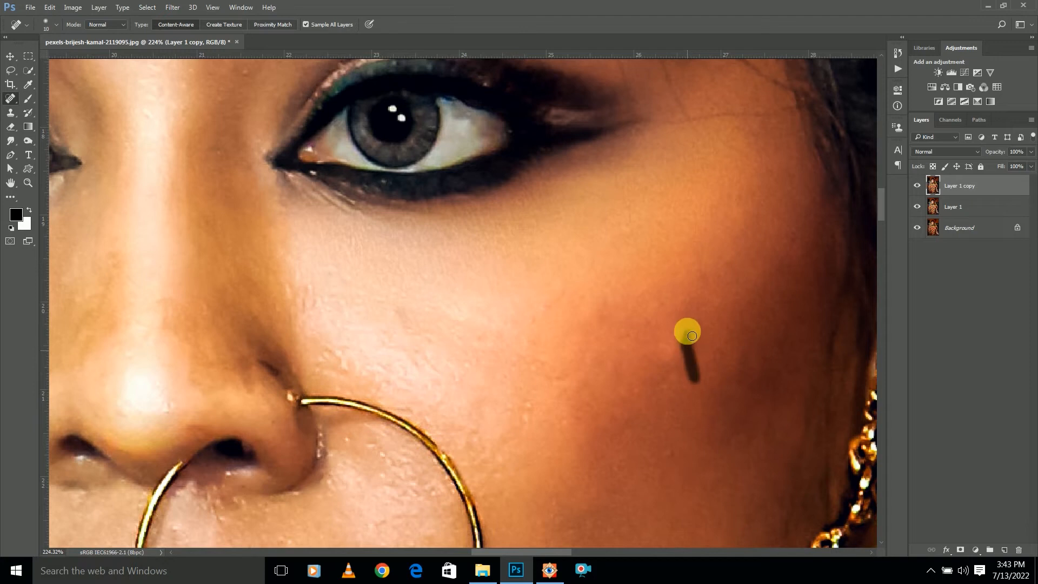
Heal the stray hair strands on the skin beyond the outer corner of the eye
{"action": "mouse_move", "coordinate": [771, 201]}
{"action": "left_mouse_down"}
{"action": "mouse_move", "coordinate": [721, 344]}
{"action": "mouse_move", "coordinate": [622, 339]}
{"action": "left_mouse_up"}
{"action": "scroll", "coordinate": [722, 348], "scroll_direction": "up", "scroll_amount": 4}
{"action": "left_click_drag", "start_coordinate": [563, 215], "coordinate": [600, 349]}
{"action": "left_click_drag", "start_coordinate": [478, 203], "coordinate": [517, 296]}
{"action": "left_click_drag", "start_coordinate": [535, 243], "coordinate": [597, 436]}
{"action": "mouse_move", "coordinate": [459, 137]}
{"action": "left_mouse_down"}
{"action": "mouse_move", "coordinate": [456, 238]}
{"action": "mouse_move", "coordinate": [469, 286]}
{"action": "left_mouse_up"}
Remove the stray hairs on the temple beyond the eyebrow with the Spot Healing Brush, adjusting the brush size to fit
{"action": "scroll", "coordinate": [579, 287], "scroll_direction": "down", "scroll_amount": 5}
{"action": "scroll", "coordinate": [578, 288], "scroll_direction": "up", "scroll_amount": 3}
{"action": "key", "text": "bracketright"}
{"action": "left_click_drag", "start_coordinate": [544, 263], "coordinate": [574, 231]}
{"action": "mouse_move", "coordinate": [576, 229]}
{"action": "left_mouse_down"}
{"action": "mouse_move", "coordinate": [605, 300]}
{"action": "mouse_move", "coordinate": [689, 377]}
{"action": "left_mouse_up"}
{"action": "key", "text": "bracketleft"}
{"action": "mouse_move", "coordinate": [552, 249]}
{"action": "left_mouse_down"}
{"action": "mouse_move", "coordinate": [560, 268]}
{"action": "mouse_move", "coordinate": [574, 255]}
{"action": "mouse_move", "coordinate": [653, 314]}
{"action": "mouse_move", "coordinate": [644, 337]}
{"action": "mouse_move", "coordinate": [547, 297]}
{"action": "left_mouse_up"}
{"action": "key", "text": "bracketleft"}
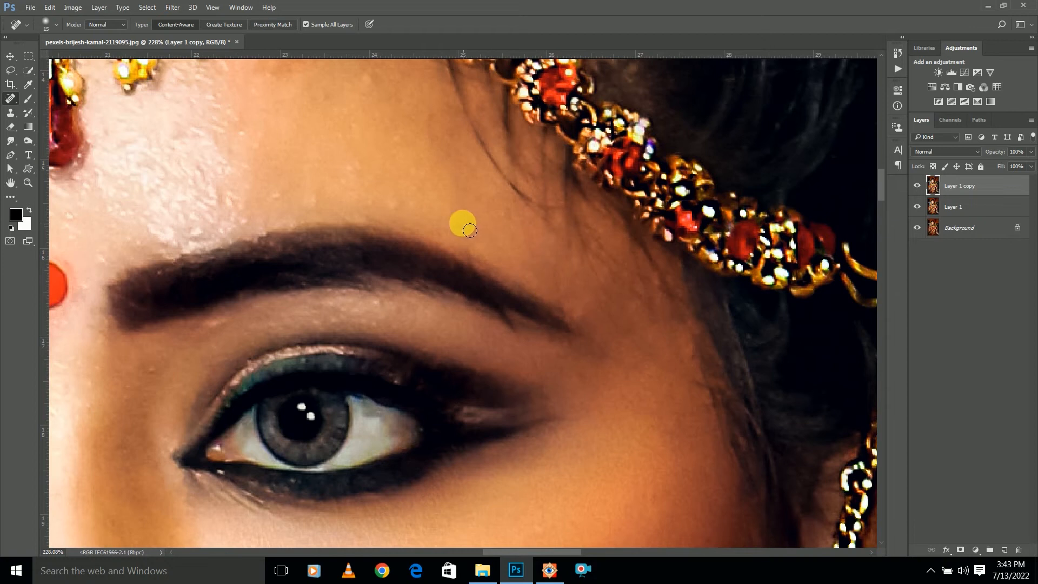
{"action": "key", "text": "bracketright"}
{"action": "scroll", "coordinate": [508, 259], "scroll_direction": "down", "scroll_amount": 4}
{"action": "scroll", "coordinate": [509, 257], "scroll_direction": "down", "scroll_amount": 3}
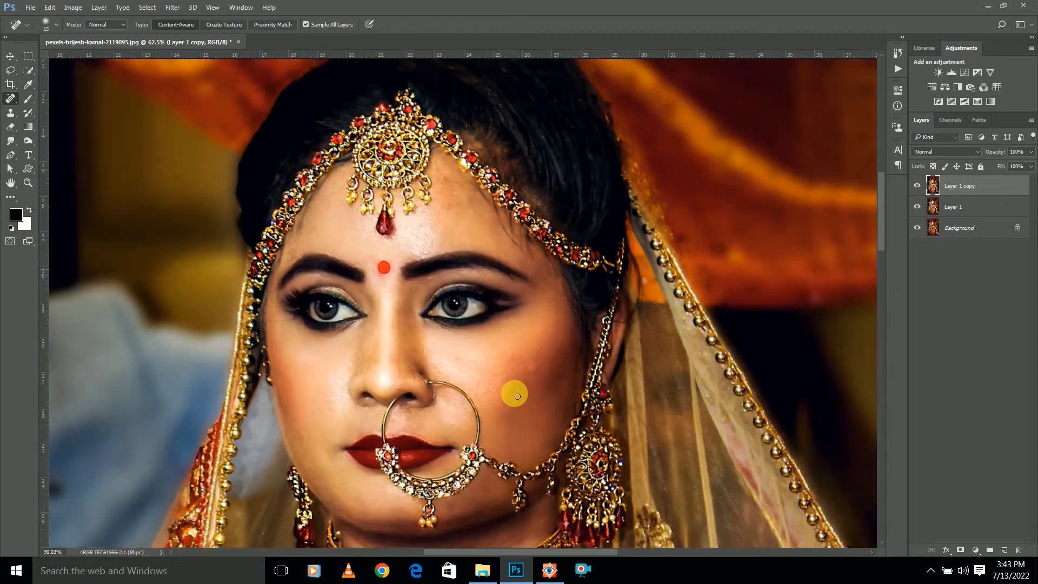
Heal the remaining spot on the bride's cheek and switch to the Move tool
{"action": "scroll", "coordinate": [540, 354], "scroll_direction": "up", "scroll_amount": 4}
{"action": "left_click_drag", "start_coordinate": [544, 355], "coordinate": [557, 357]}
{"action": "scroll", "coordinate": [509, 284], "scroll_direction": "down", "scroll_amount": 10}
{"action": "key", "text": "v"}
{"action": "scroll", "coordinate": [509, 225], "scroll_direction": "down", "scroll_amount": 5}
{"action": "scroll", "coordinate": [509, 229], "scroll_direction": "up", "scroll_amount": 2}
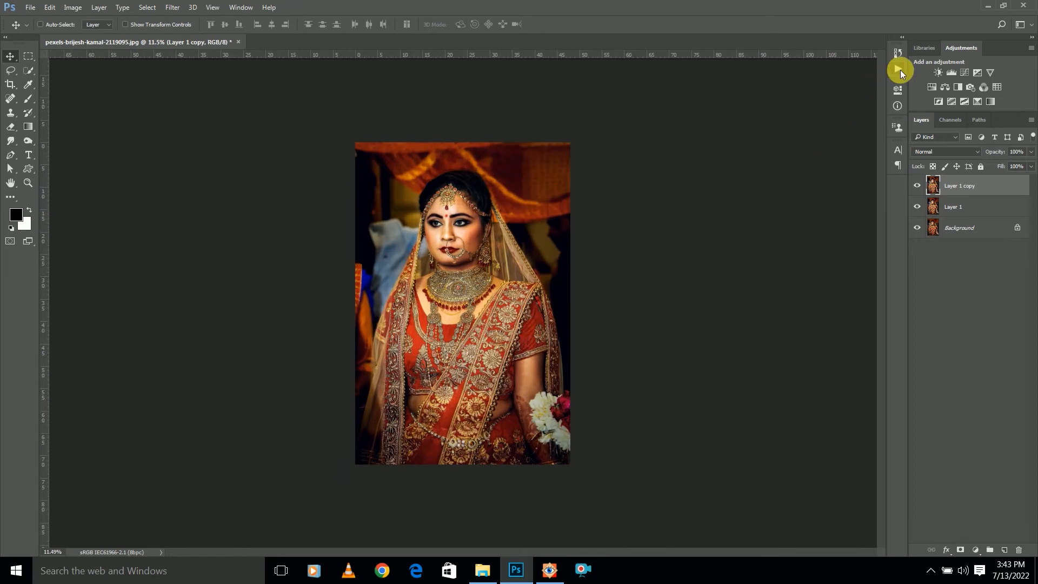
Run the recorded high pass action on Layer 1 copy and apply the High Pass filter with a 0.8 pixel radius
{"action": "left_click", "coordinate": [898, 69]}
{"action": "scroll", "coordinate": [832, 356], "scroll_direction": "up", "scroll_amount": 5}
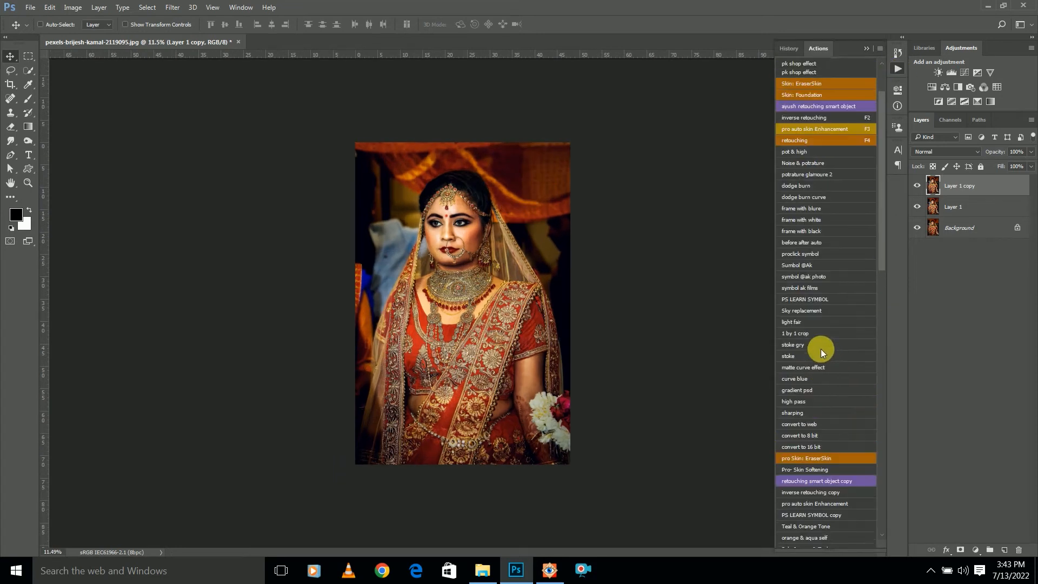
{"action": "scroll", "coordinate": [821, 352], "scroll_direction": "down", "scroll_amount": 5}
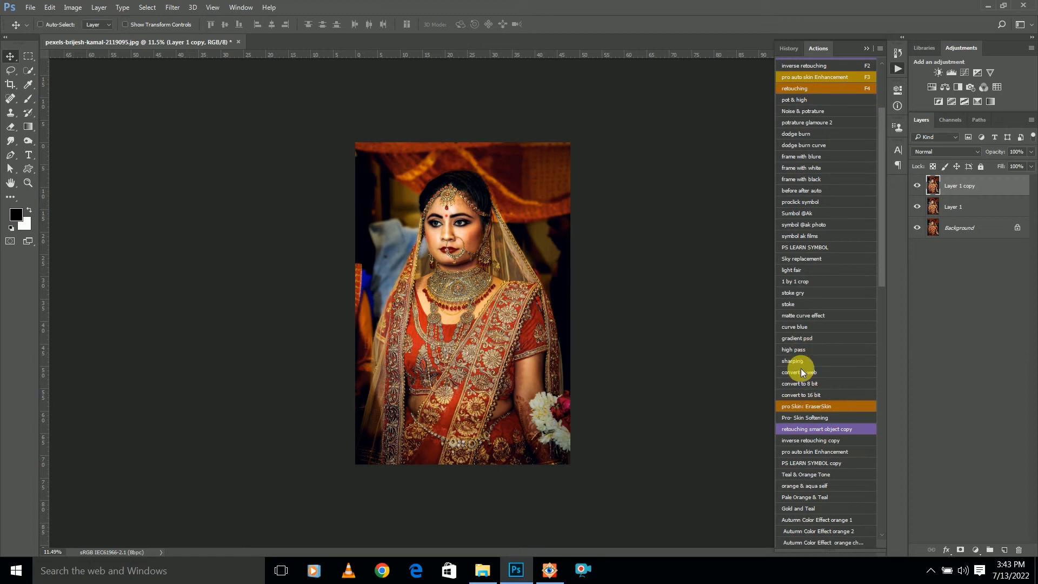
{"action": "left_click", "coordinate": [805, 350]}
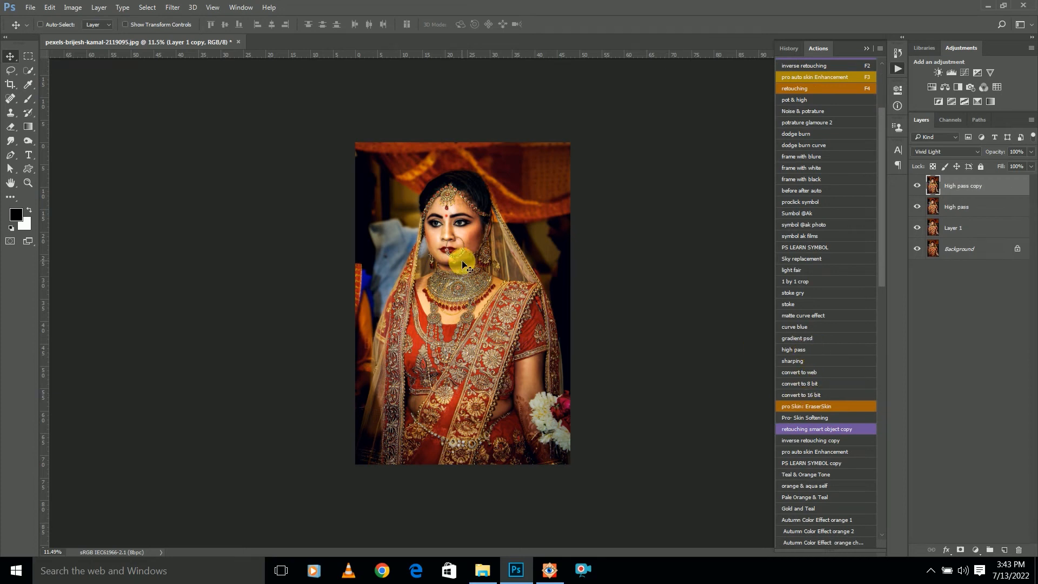
{"action": "left_click", "coordinate": [865, 48]}
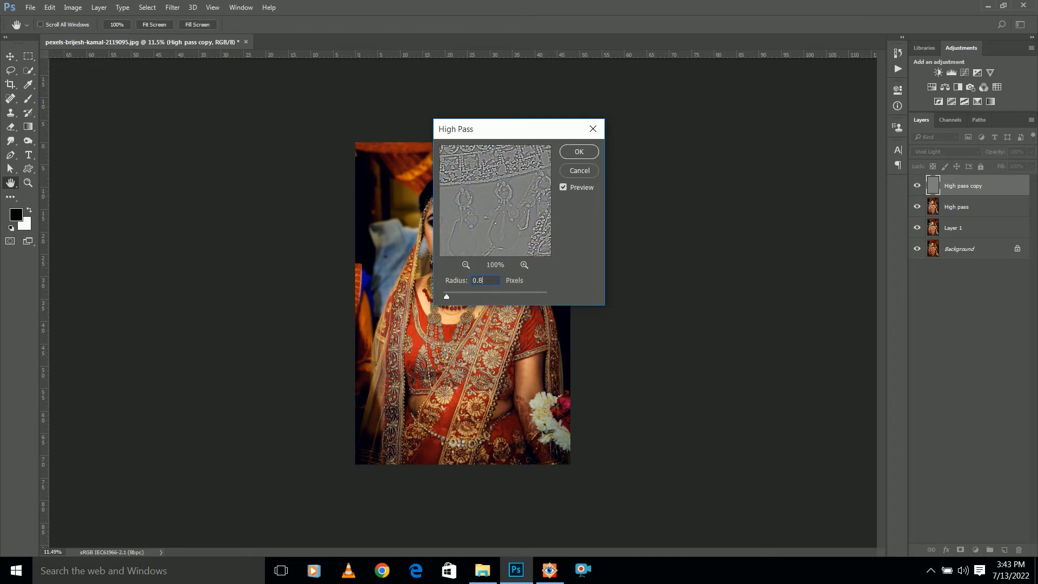
{"action": "left_click_drag", "start_coordinate": [507, 181], "coordinate": [524, 267]}
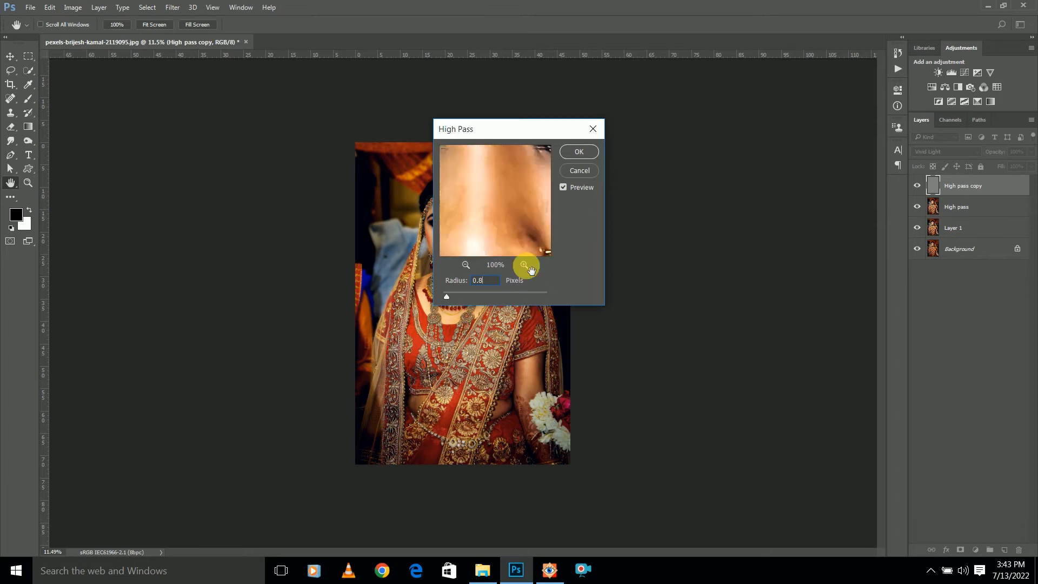
{"action": "left_click", "coordinate": [576, 152]}
Compare the bride's face with and without the High pass copy layer, and stamp all visible layers into a new top layer
{"action": "scroll", "coordinate": [453, 172], "scroll_direction": "up", "scroll_amount": 6}
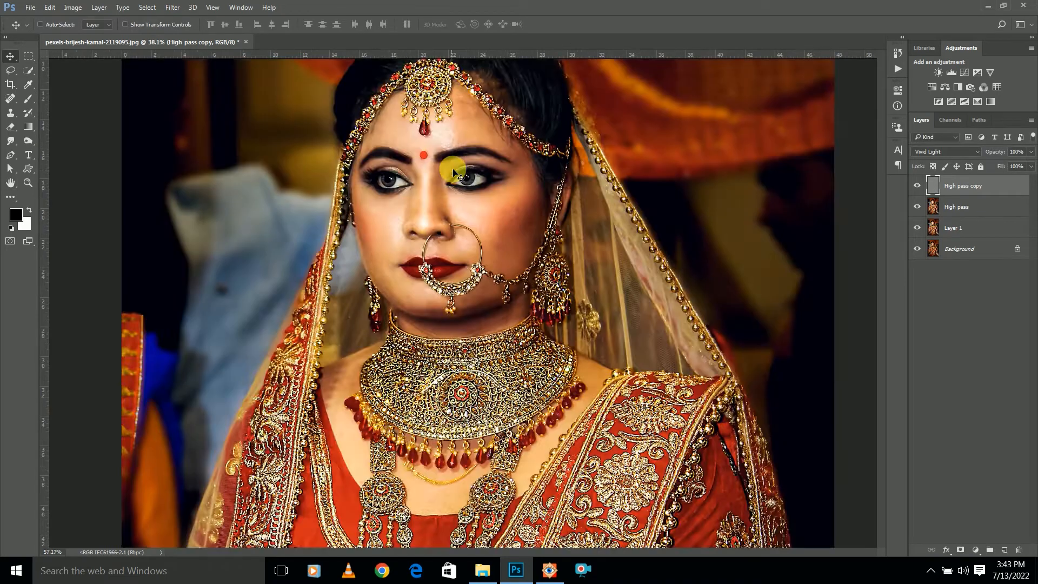
{"action": "left_click_drag", "start_coordinate": [453, 170], "coordinate": [492, 310]}
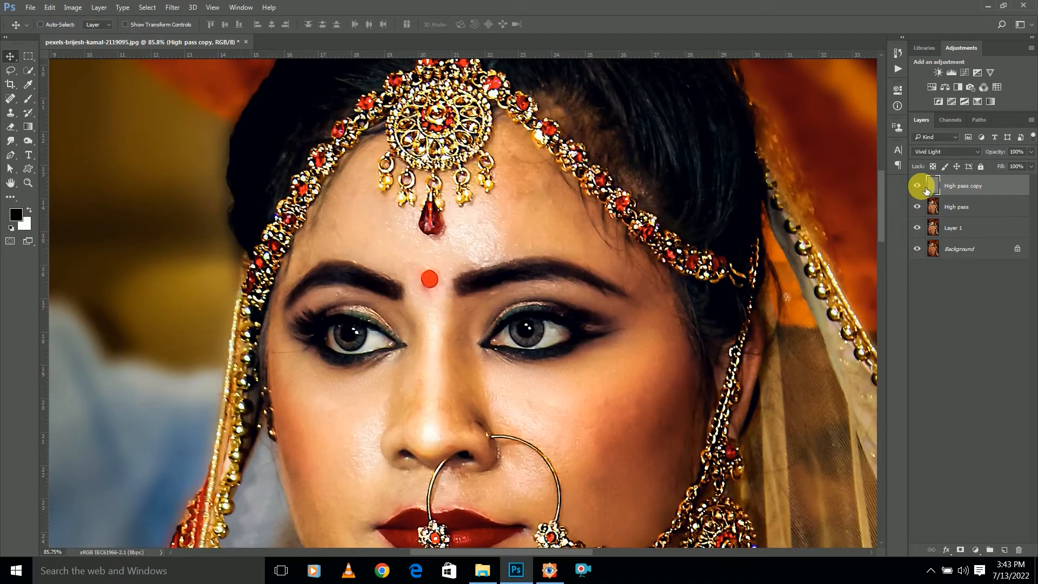
{"action": "left_click", "coordinate": [917, 186]}
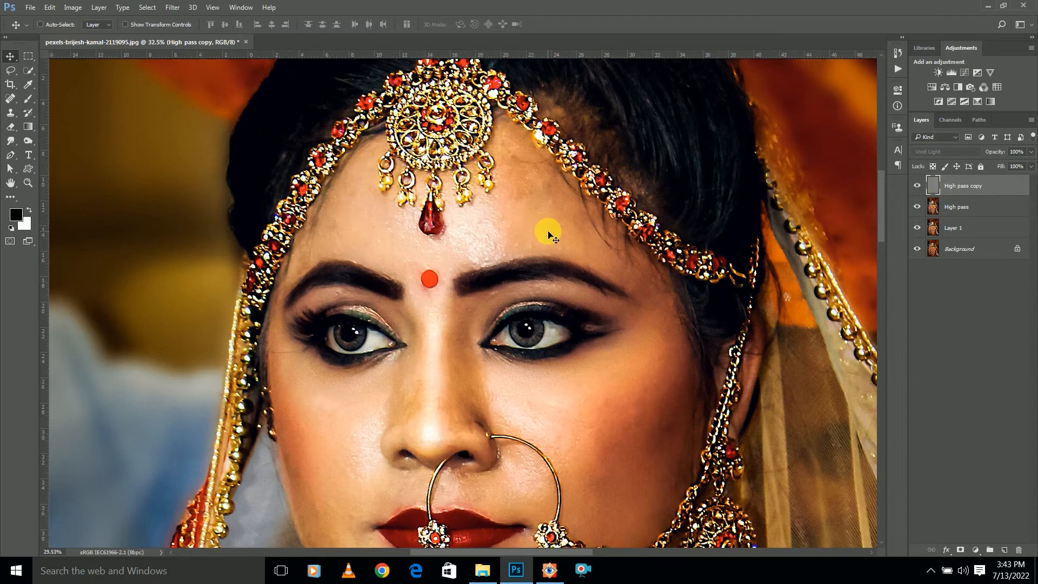
{"action": "scroll", "coordinate": [548, 233], "scroll_direction": "down", "scroll_amount": 6}
{"action": "scroll", "coordinate": [548, 233], "scroll_direction": "up", "scroll_amount": 3}
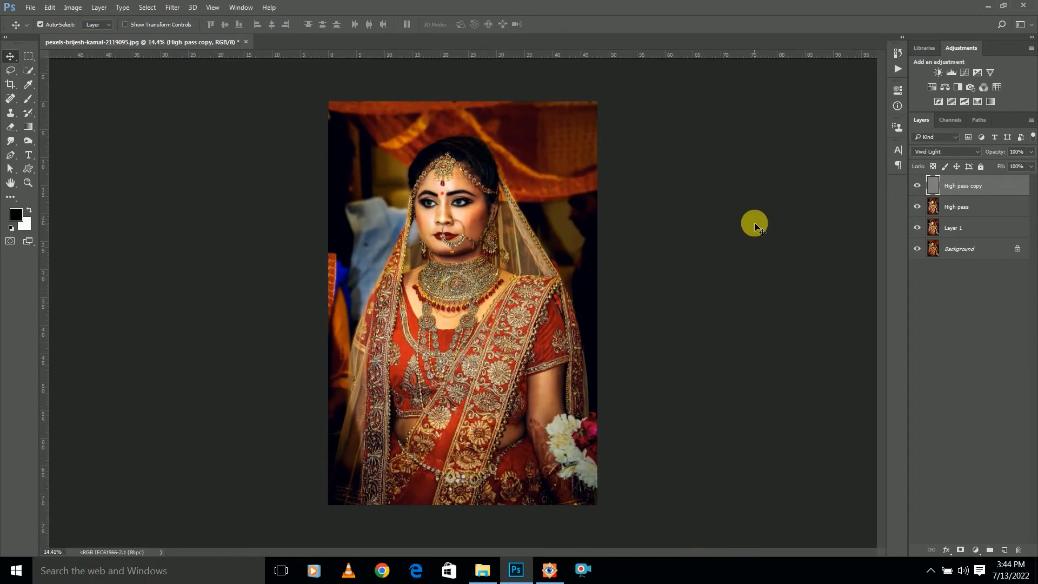
{"action": "key", "text": "ctrl+alt+shift+e"}
Add a Color Lookup adjustment layer using the "25 . Soft_Warmin..." 3DLUT and reduce its opacity to about 16%
{"action": "scroll", "coordinate": [514, 231], "scroll_direction": "down", "scroll_amount": 3}
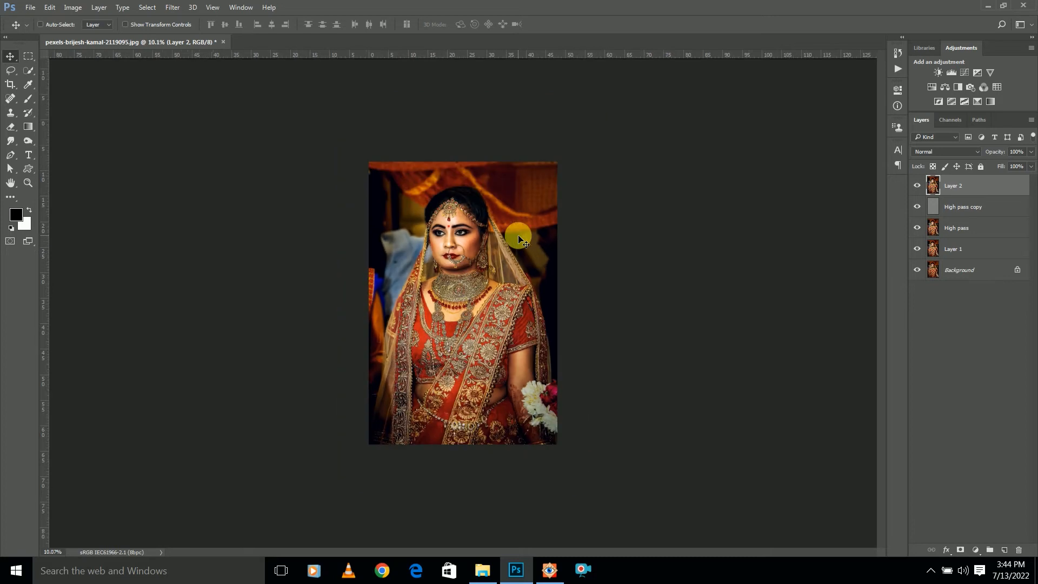
{"action": "scroll", "coordinate": [445, 219], "scroll_direction": "up", "scroll_amount": 1}
{"action": "scroll", "coordinate": [444, 219], "scroll_direction": "up", "scroll_amount": 1}
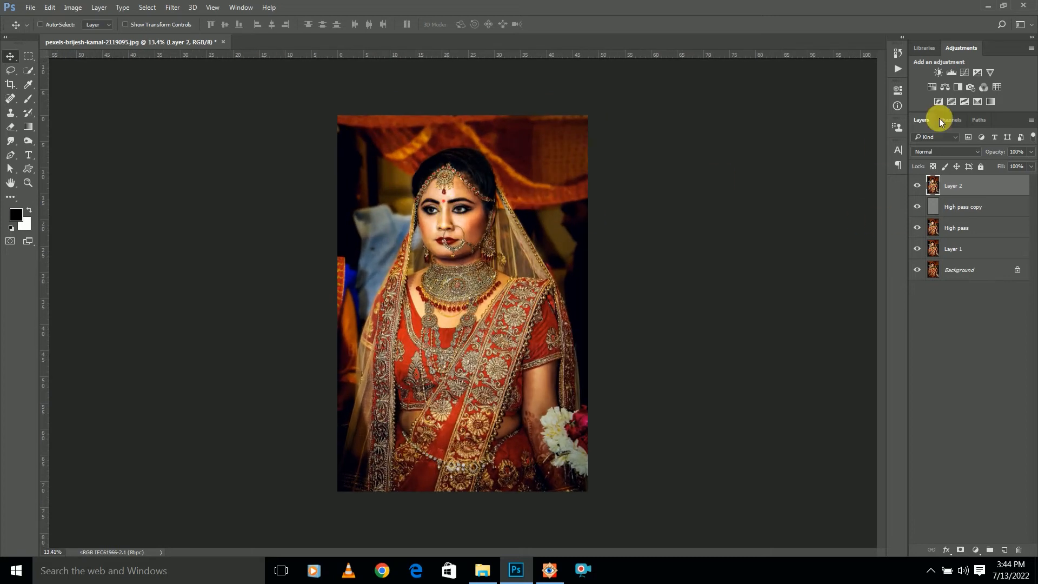
{"action": "left_click", "coordinate": [994, 86]}
{"action": "left_click", "coordinate": [863, 120]}
{"action": "left_click", "coordinate": [861, 422]}
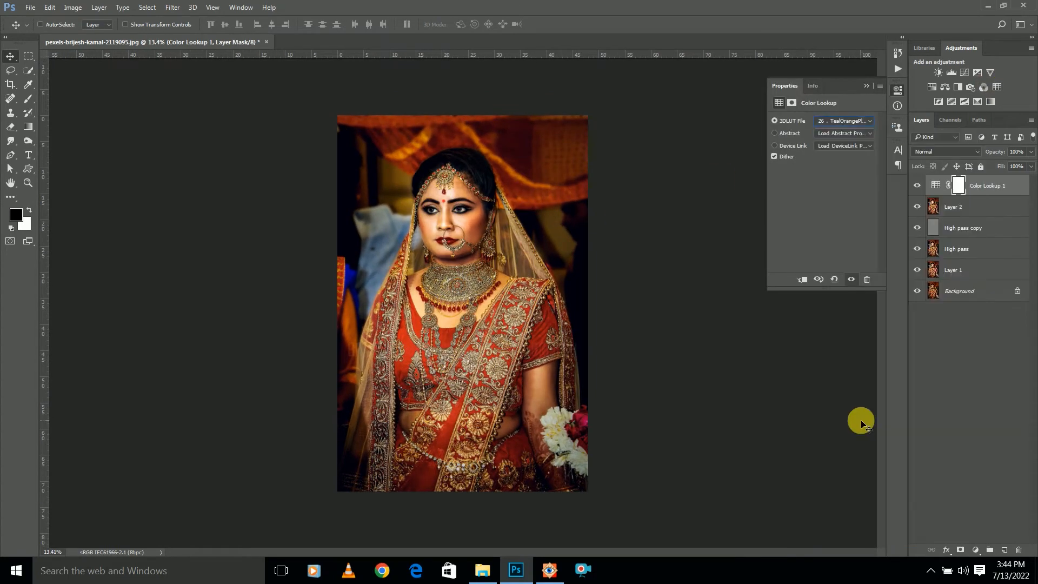
{"action": "key", "text": "Up"}
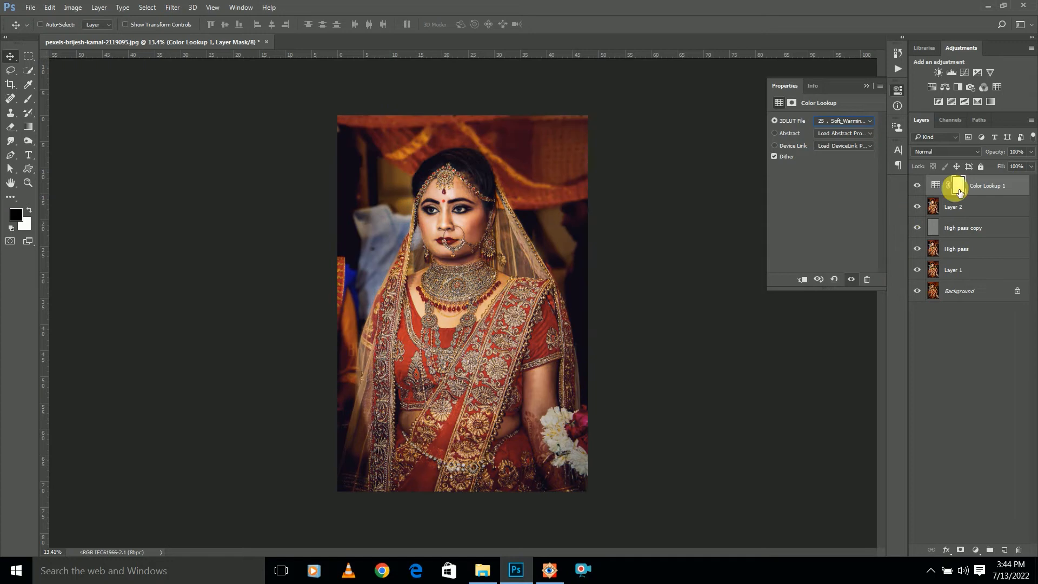
{"action": "left_click", "coordinate": [1031, 152]}
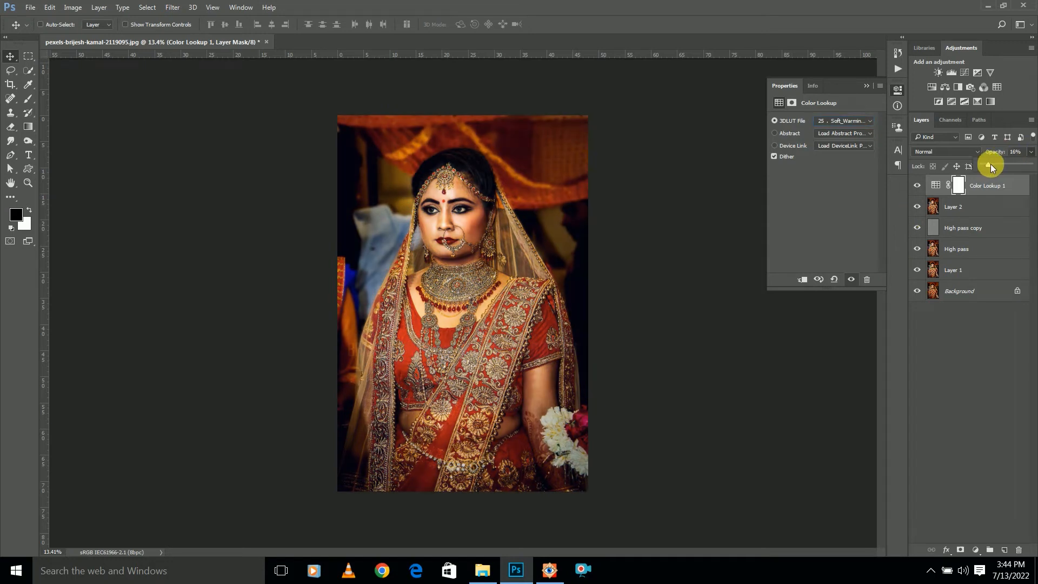
Add a Brightness/Contrast adjustment layer with brightness set to 3
{"action": "left_click", "coordinate": [939, 72]}
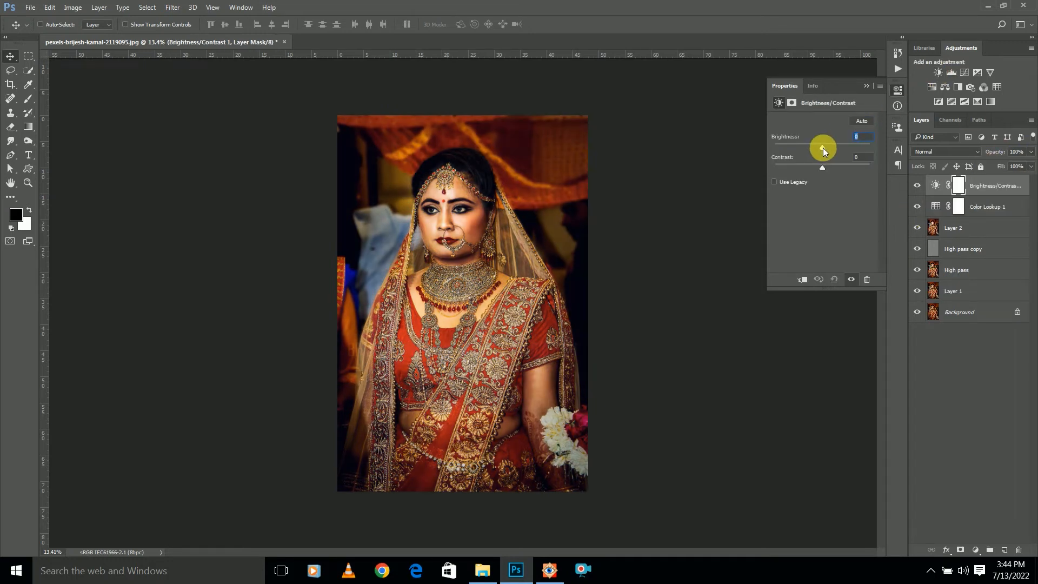
{"action": "left_click_drag", "start_coordinate": [826, 148], "coordinate": [827, 148]}
{"action": "left_click", "coordinate": [867, 88]}
Add a Curves adjustment layer, shape the RGB curve slightly in the shadows and highlights, and raise the Blue channel's black point to output 27
{"action": "left_click", "coordinate": [964, 72]}
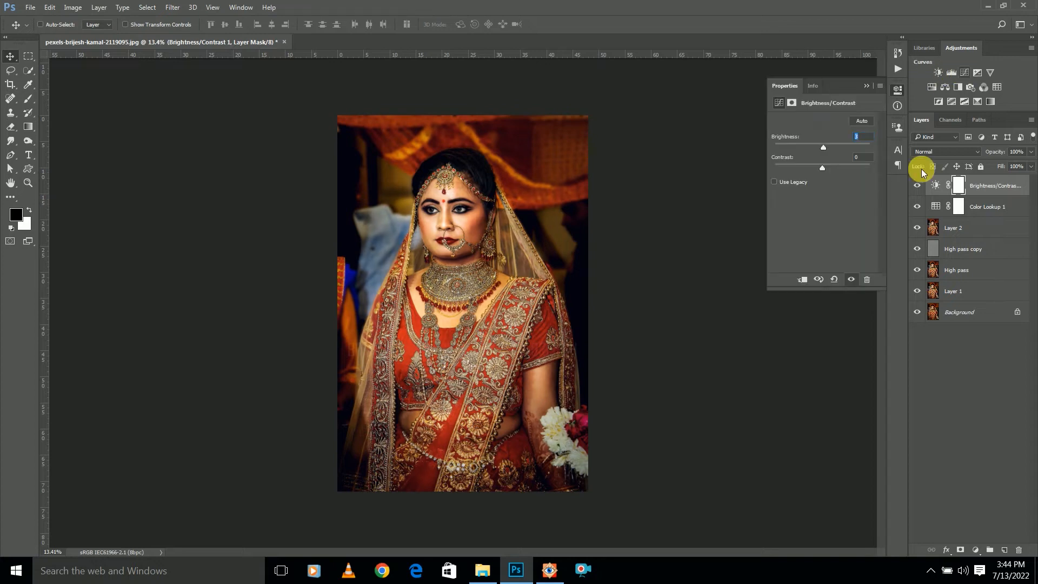
{"action": "left_click_drag", "start_coordinate": [817, 204], "coordinate": [816, 202]}
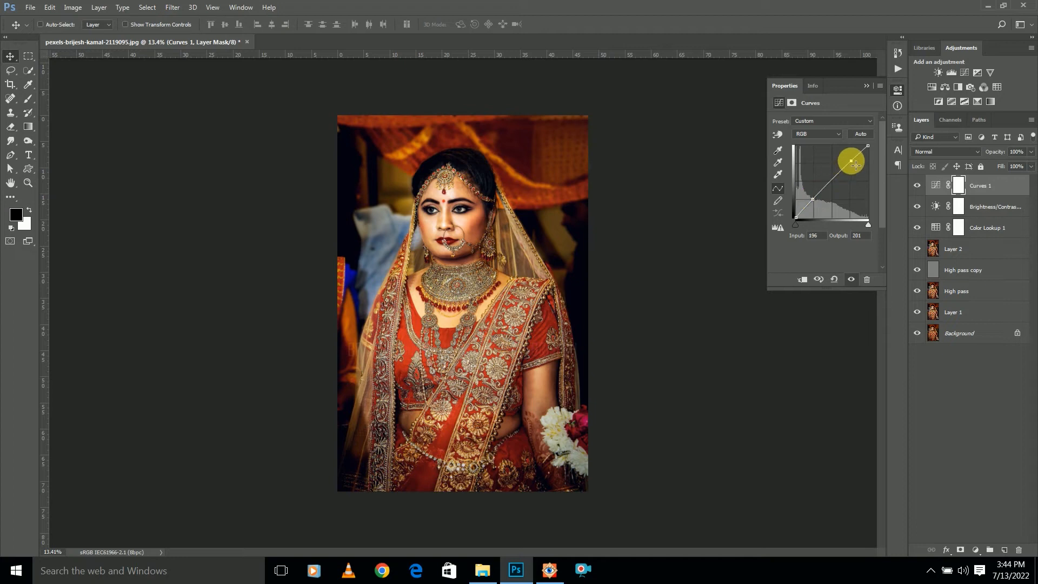
{"action": "left_click_drag", "start_coordinate": [801, 221], "coordinate": [796, 208]}
{"action": "left_click", "coordinate": [819, 135]}
{"action": "left_click", "coordinate": [816, 162]}
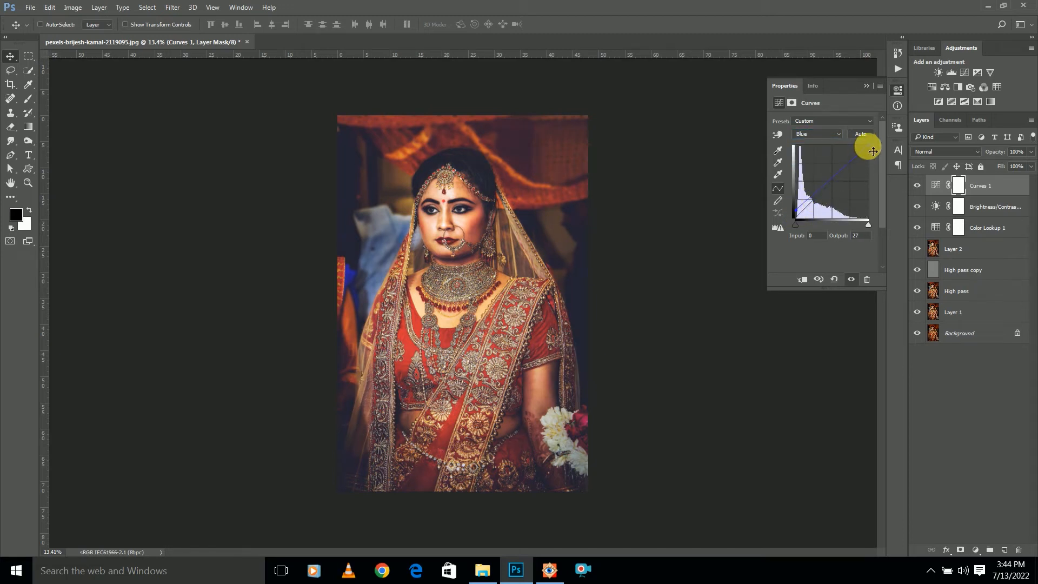
{"action": "left_click", "coordinate": [866, 86]}
Paint the bride's face and body black on the Curves layer mask with a soft brush reduced to about 1900 px
{"action": "scroll", "coordinate": [549, 244], "scroll_direction": "down", "scroll_amount": 4}
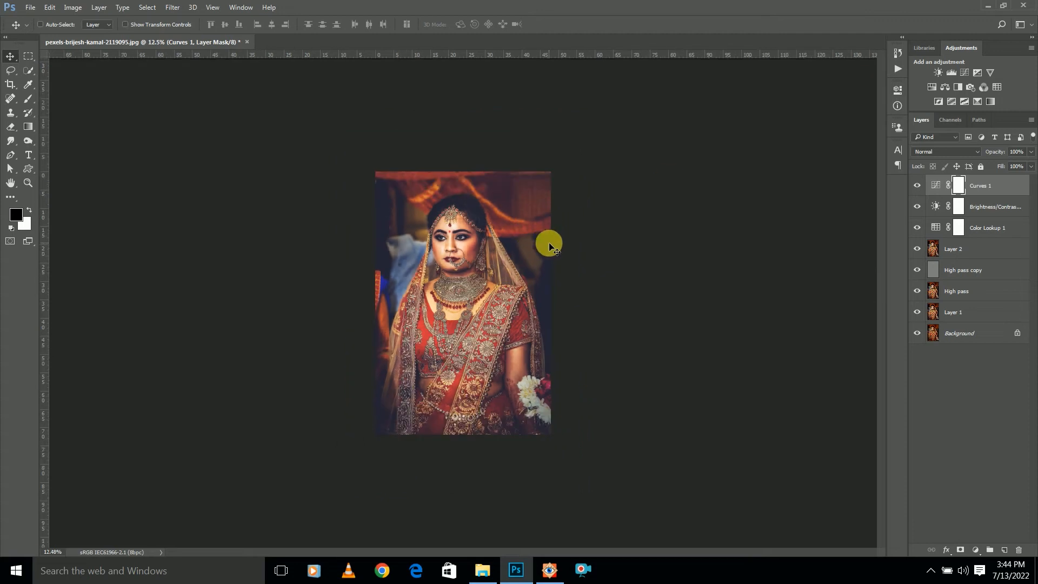
{"action": "scroll", "coordinate": [549, 244], "scroll_direction": "up", "scroll_amount": 7}
{"action": "key", "text": "b"}
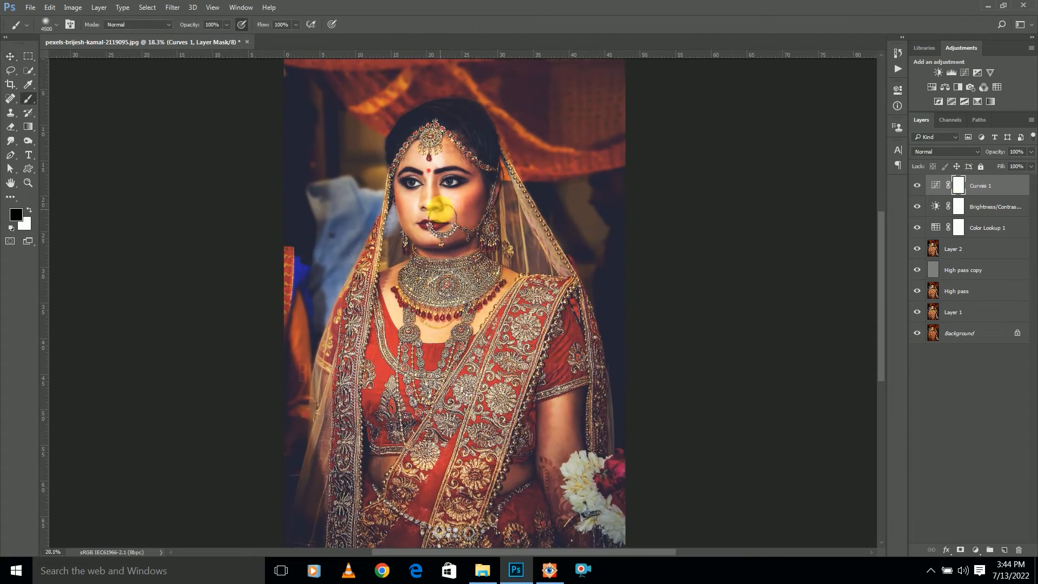
{"action": "scroll", "coordinate": [435, 204], "scroll_direction": "up", "scroll_amount": 1}
{"action": "key", "text": "bracketleft"}
{"action": "key", "text": "bracketleft"}
{"action": "key", "text": "bracketleft"}
{"action": "key", "text": "bracketleft"}
{"action": "key", "text": "bracketleft"}
{"action": "key", "text": "bracketleft"}
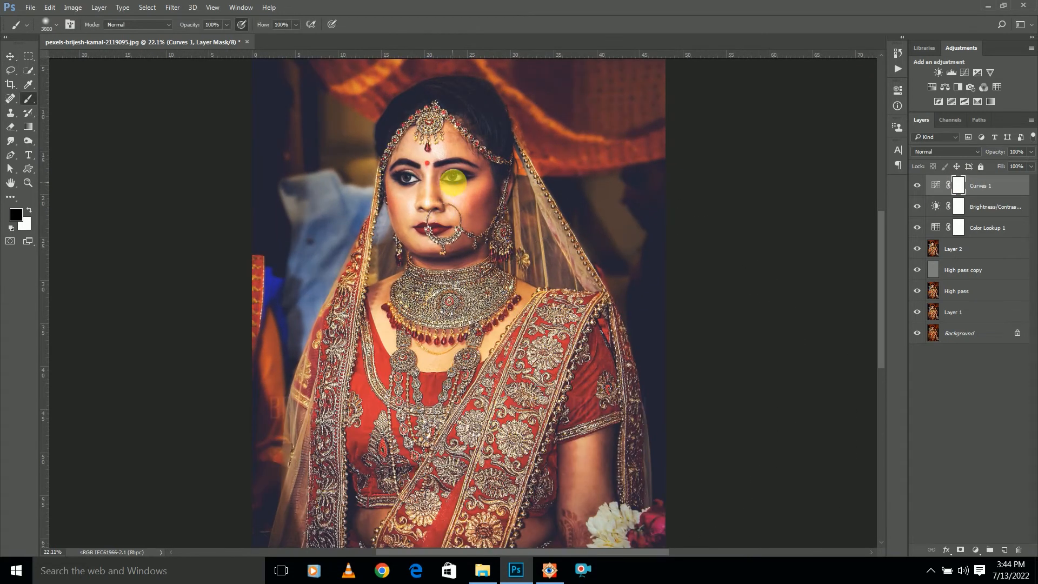
{"action": "left_click_drag", "start_coordinate": [446, 169], "coordinate": [448, 484]}
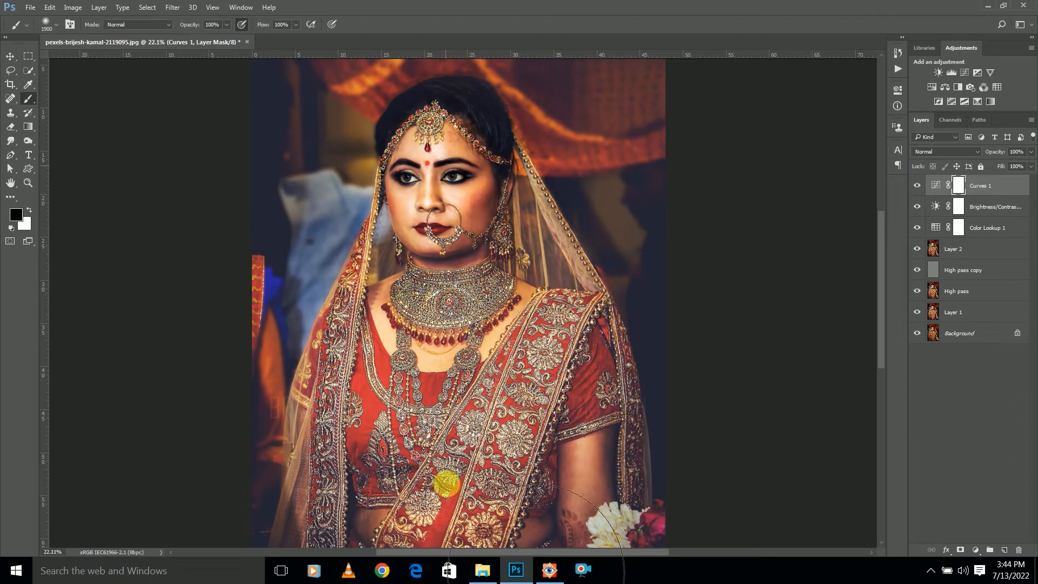
{"action": "scroll", "coordinate": [469, 412], "scroll_direction": "down", "scroll_amount": 3}
{"action": "scroll", "coordinate": [470, 411], "scroll_direction": "up", "scroll_amount": 1}
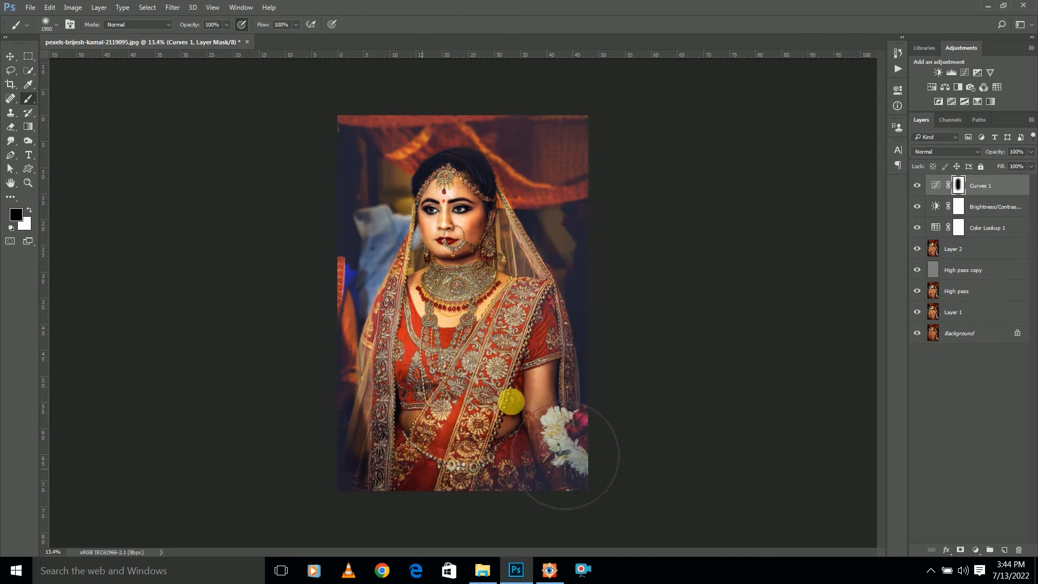
Reduce the opacity of the Curves adjustment layer to about 15%
{"action": "scroll", "coordinate": [499, 400], "scroll_direction": "down", "scroll_amount": 1}
{"action": "scroll", "coordinate": [479, 371], "scroll_direction": "down", "scroll_amount": 5}
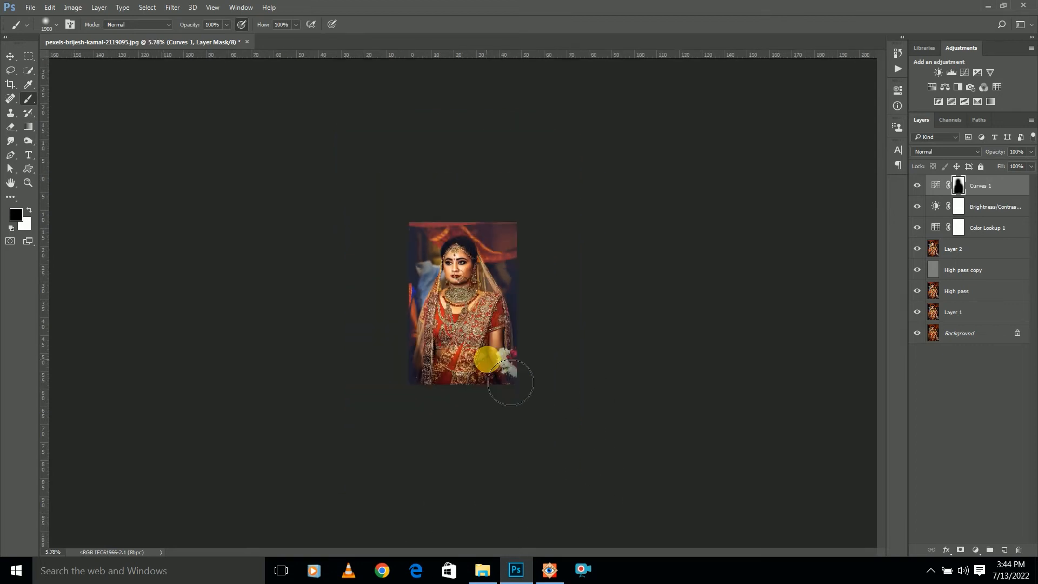
{"action": "left_click", "coordinate": [1031, 152]}
{"action": "left_click_drag", "start_coordinate": [987, 163], "coordinate": [992, 164]}
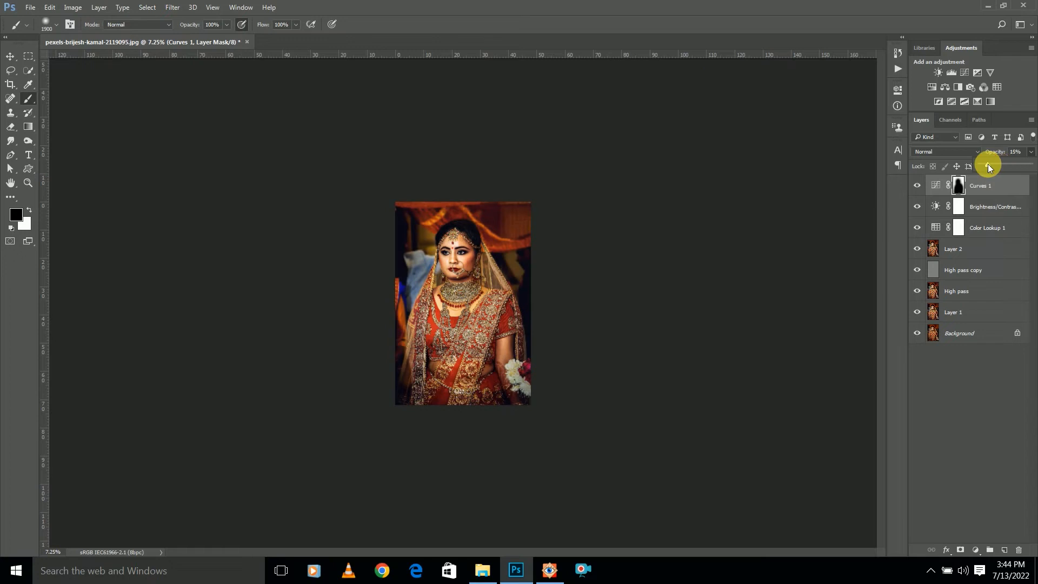
Add a second Color Lookup adjustment layer using the "20 . Kodak 5218..." 3DLUT and set its opacity to 29%
{"action": "left_click", "coordinate": [997, 87]}
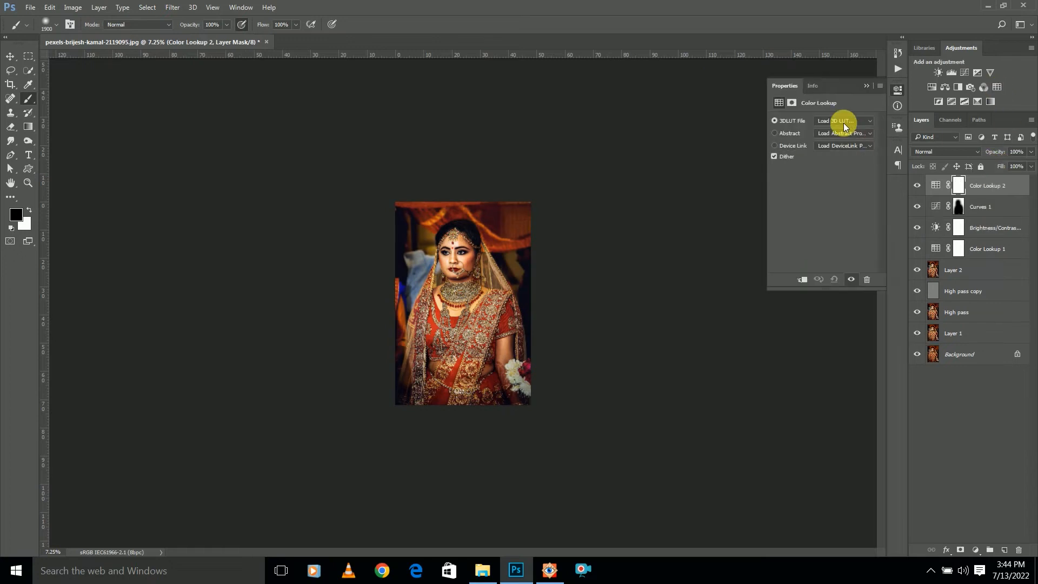
{"action": "left_click", "coordinate": [843, 121]}
{"action": "left_click", "coordinate": [864, 364]}
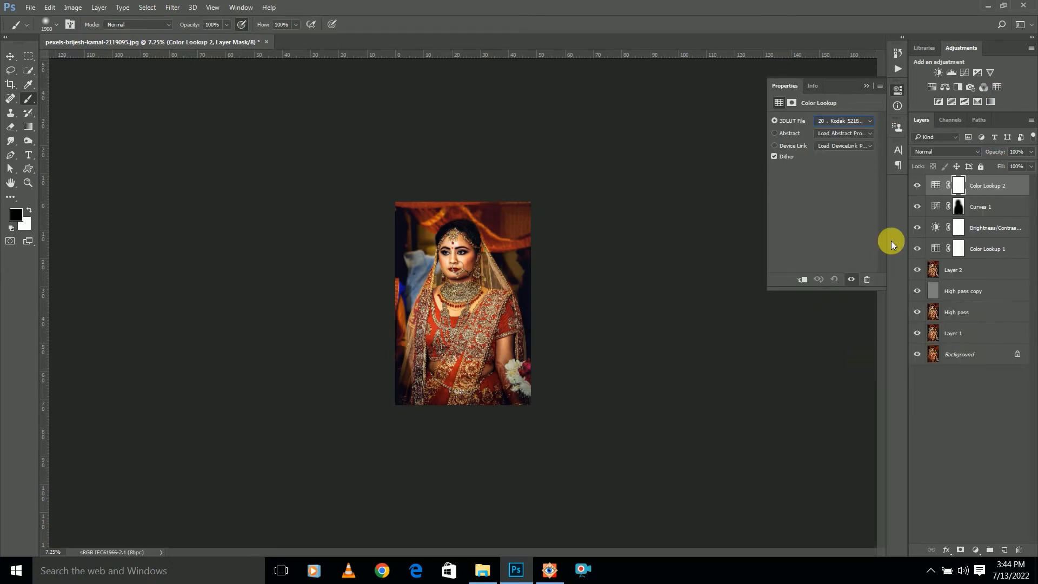
{"action": "left_click_drag", "start_coordinate": [1029, 157], "coordinate": [995, 162]}
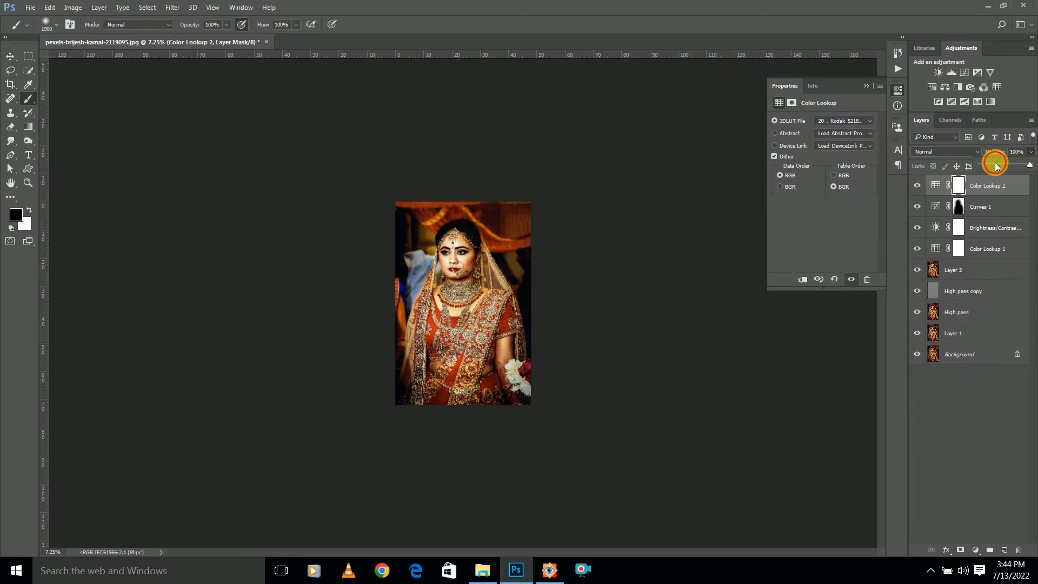
{"action": "left_click", "coordinate": [866, 86]}
{"action": "scroll", "coordinate": [619, 214], "scroll_direction": "down", "scroll_amount": 2}
{"action": "scroll", "coordinate": [582, 226], "scroll_direction": "up", "scroll_amount": 3}
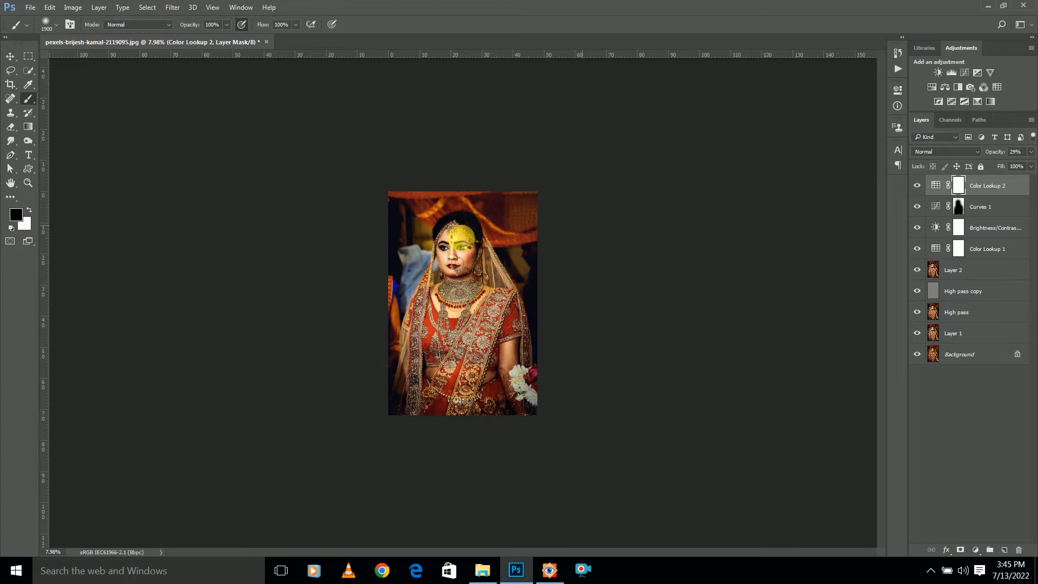
Stamp all visible layers into a new layer above Color Lookup 2 and switch to the Move tool
{"action": "key", "text": "ctrl+shift+alt+n"}
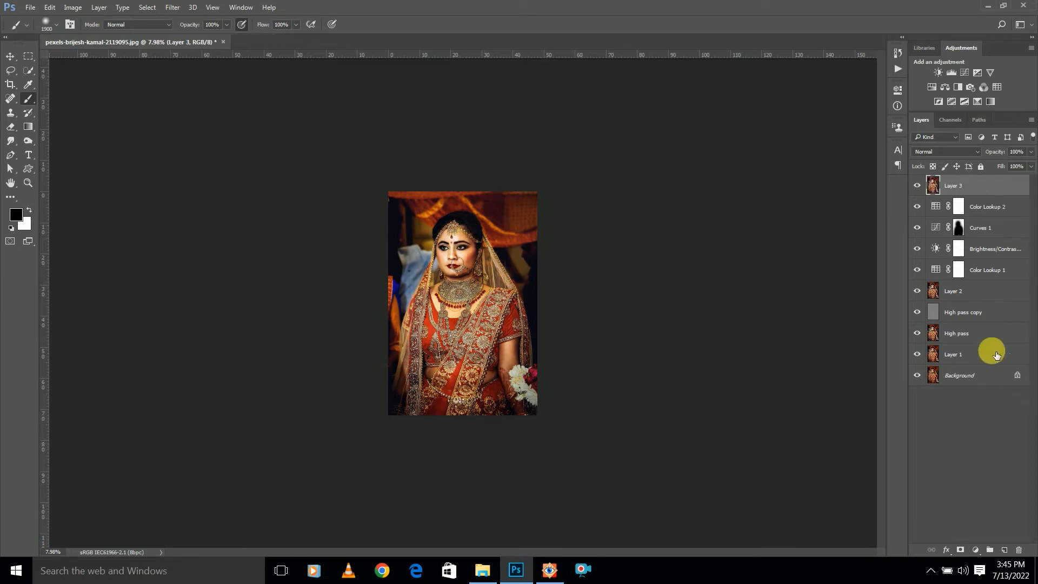
{"action": "scroll", "coordinate": [549, 273], "scroll_direction": "up", "scroll_amount": 10}
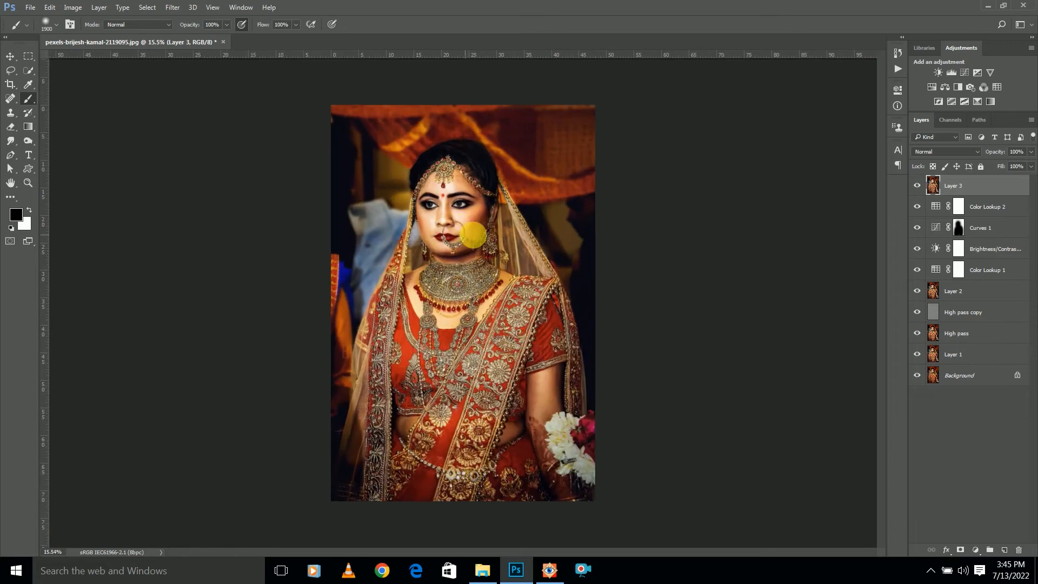
{"action": "key", "text": "v"}
{"action": "scroll", "coordinate": [441, 176], "scroll_direction": "up", "scroll_amount": 4}
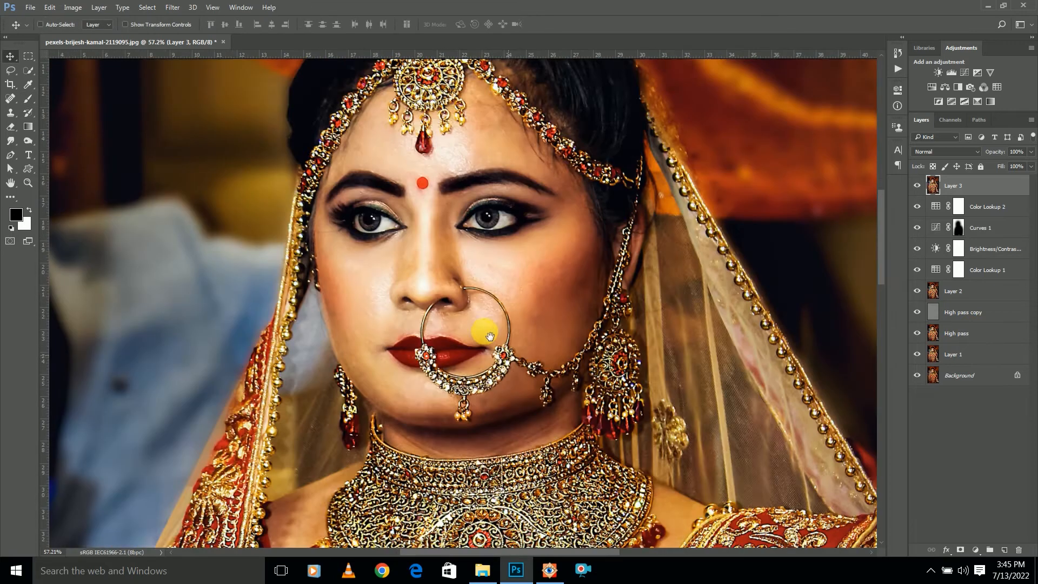
{"action": "scroll", "coordinate": [478, 213], "scroll_direction": "up", "scroll_amount": 3}
{"action": "scroll", "coordinate": [483, 213], "scroll_direction": "up", "scroll_amount": 6}
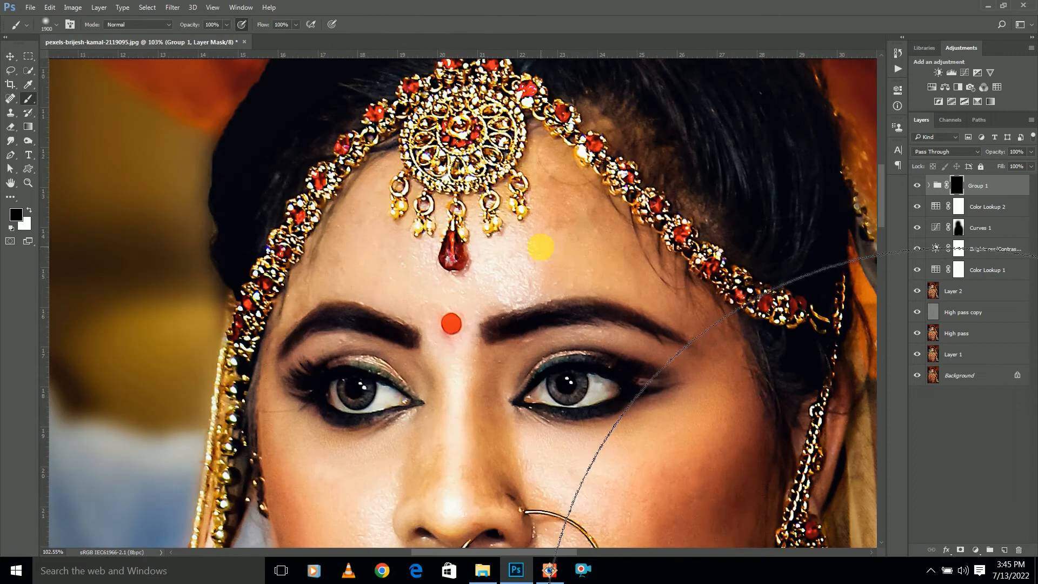
Paint white over the forehead skin on the retouching group's black mask with a soft brush reduced to 70 px
{"action": "key", "text": "bracketleft"}
{"action": "key", "text": "bracketleft"}
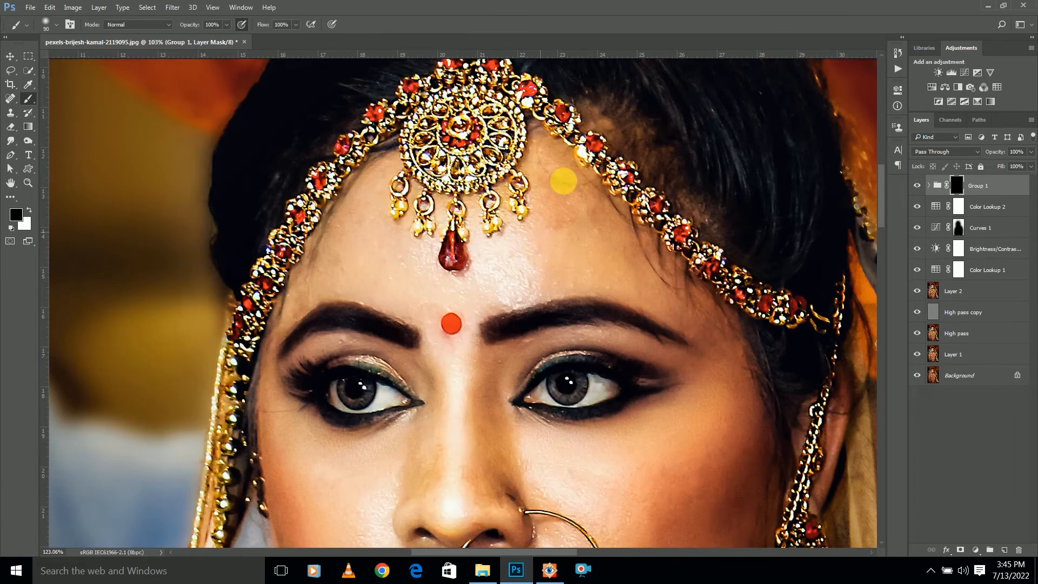
{"action": "scroll", "coordinate": [551, 190], "scroll_direction": "up", "scroll_amount": 2}
{"action": "key", "text": "bracketleft"}
{"action": "key", "text": "bracketleft"}
{"action": "key", "text": "bracketleft"}
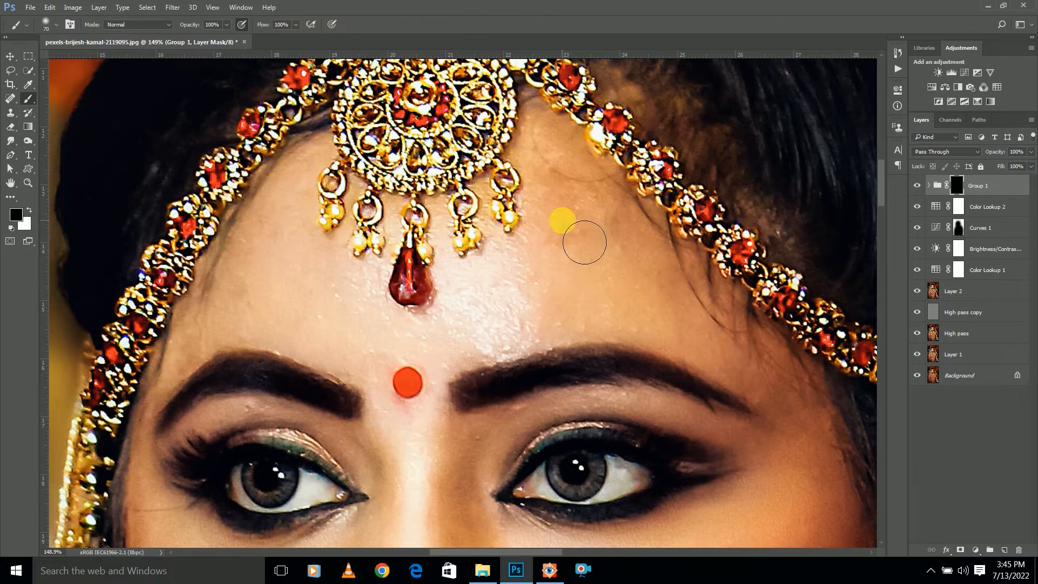
{"action": "scroll", "coordinate": [561, 222], "scroll_direction": "down", "scroll_amount": 2}
{"action": "left_click", "coordinate": [29, 209]}
{"action": "scroll", "coordinate": [303, 304], "scroll_direction": "up", "scroll_amount": 1}
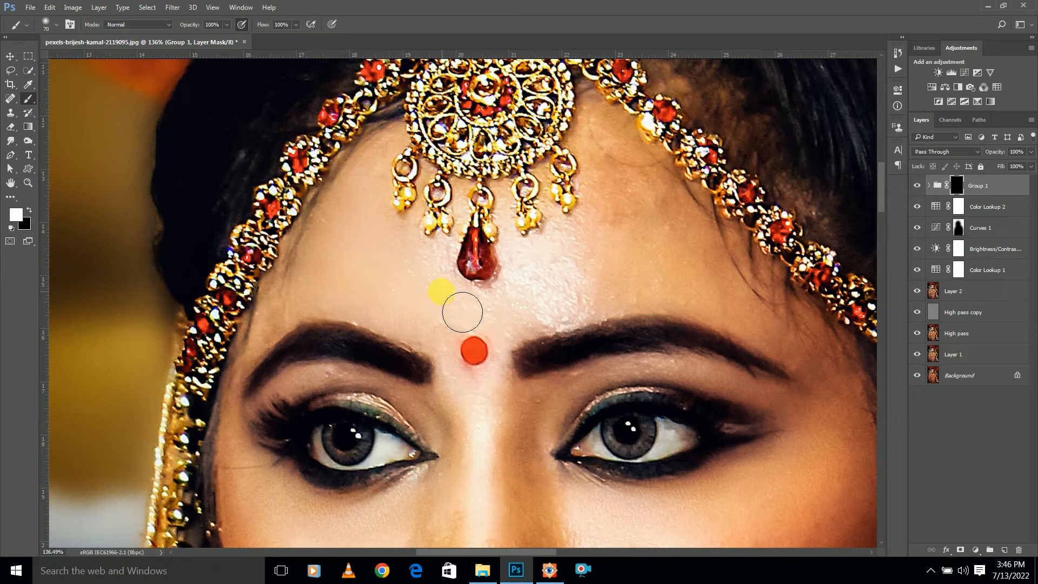
{"action": "mouse_move", "coordinate": [611, 252]}
{"action": "left_mouse_down"}
{"action": "mouse_move", "coordinate": [630, 181]}
{"action": "mouse_move", "coordinate": [714, 300]}
{"action": "left_mouse_up"}
{"action": "scroll", "coordinate": [537, 278], "scroll_direction": "down", "scroll_amount": 5}
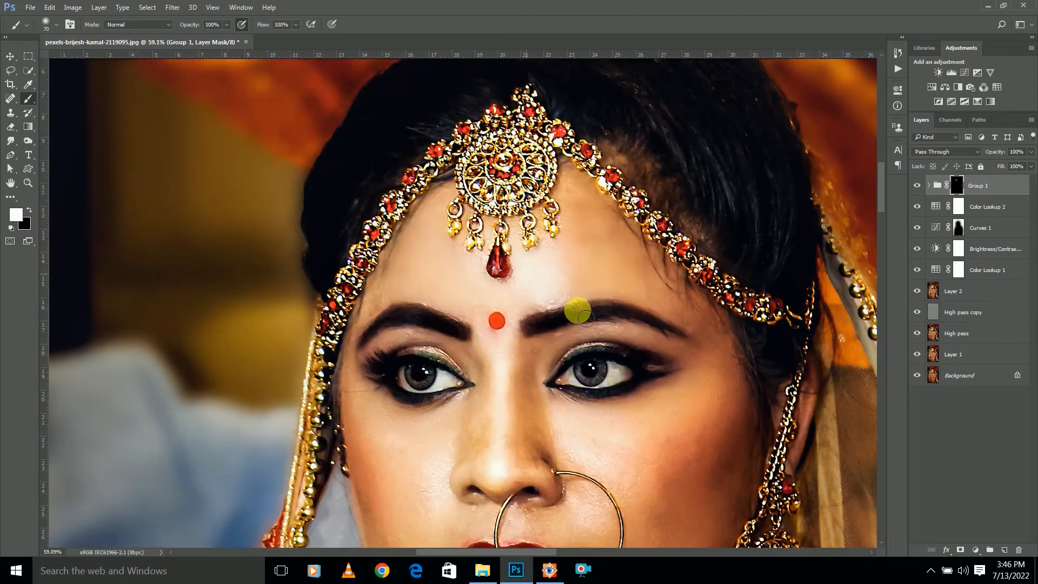
Paint the mask white over the cheek on the earring side, enlarging the soft brush to 100 px
{"action": "scroll", "coordinate": [627, 399], "scroll_direction": "up", "scroll_amount": 4}
{"action": "left_click_drag", "start_coordinate": [627, 399], "coordinate": [590, 341]}
{"action": "scroll", "coordinate": [639, 321], "scroll_direction": "up", "scroll_amount": 3}
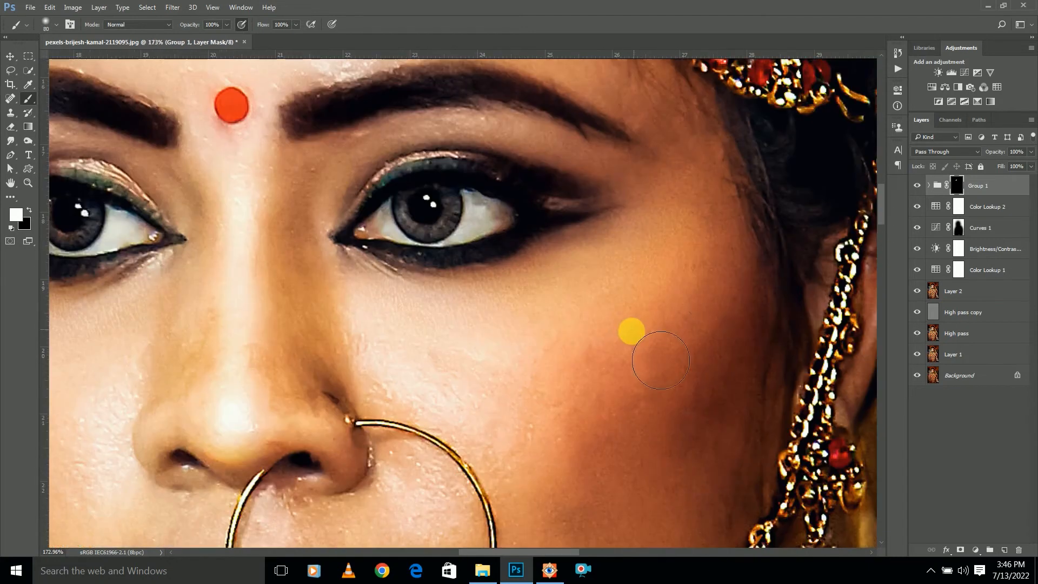
{"action": "key", "text": "bracketright"}
{"action": "key", "text": "bracketright"}
{"action": "key", "text": "bracketright"}
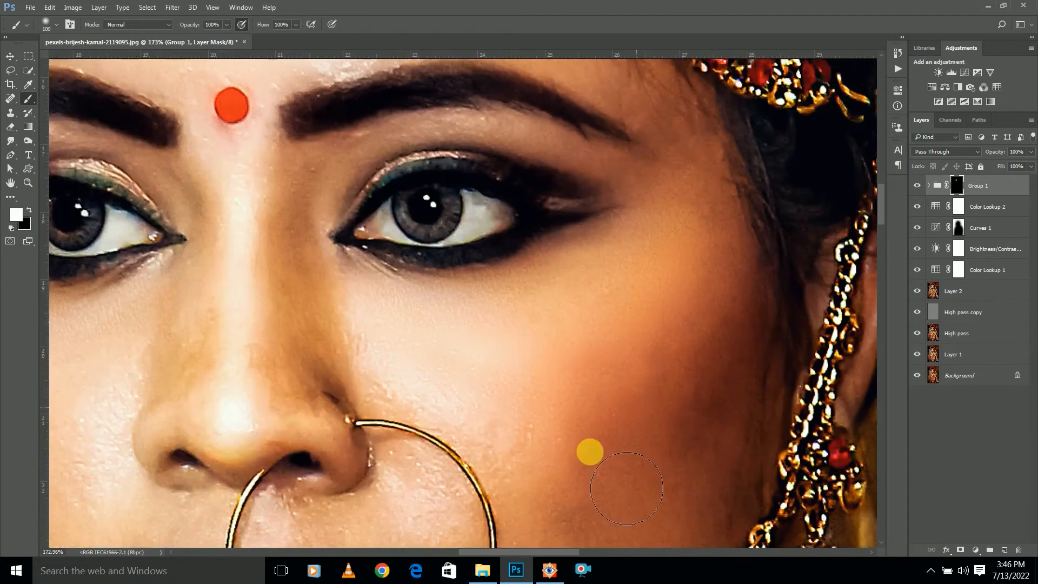
{"action": "scroll", "coordinate": [593, 380], "scroll_direction": "down", "scroll_amount": 3}
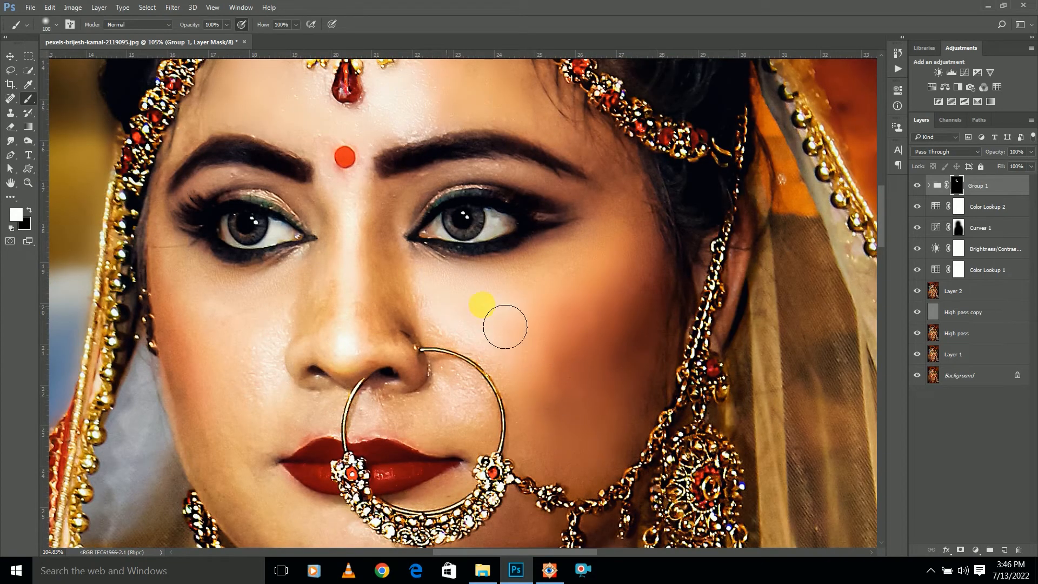
Paint the mask white from below the eye up to the temple with the brush reduced to 70 px
{"action": "key", "text": "bracketleft"}
{"action": "key", "text": "bracketleft"}
{"action": "key", "text": "bracketleft"}
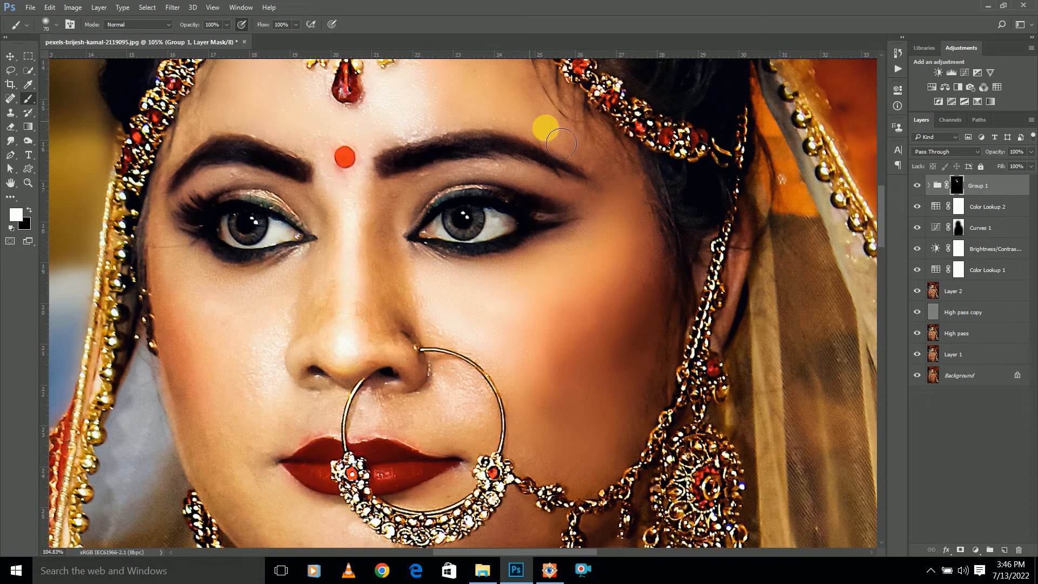
{"action": "scroll", "coordinate": [544, 149], "scroll_direction": "down", "scroll_amount": 7}
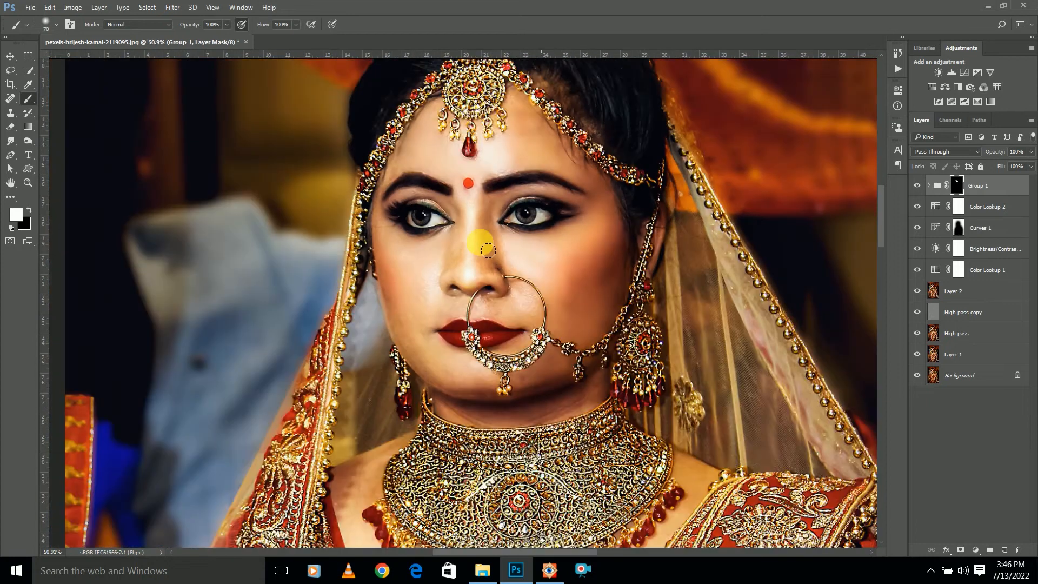
Paint the mask white along the nose and the opposite cheek with a 70 px brush, checking coverage with the mask overlay
{"action": "scroll", "coordinate": [482, 241], "scroll_direction": "up", "scroll_amount": 6}
{"action": "key", "text": "bracketright"}
{"action": "key", "text": "backslash"}
{"action": "key", "text": "backslash"}
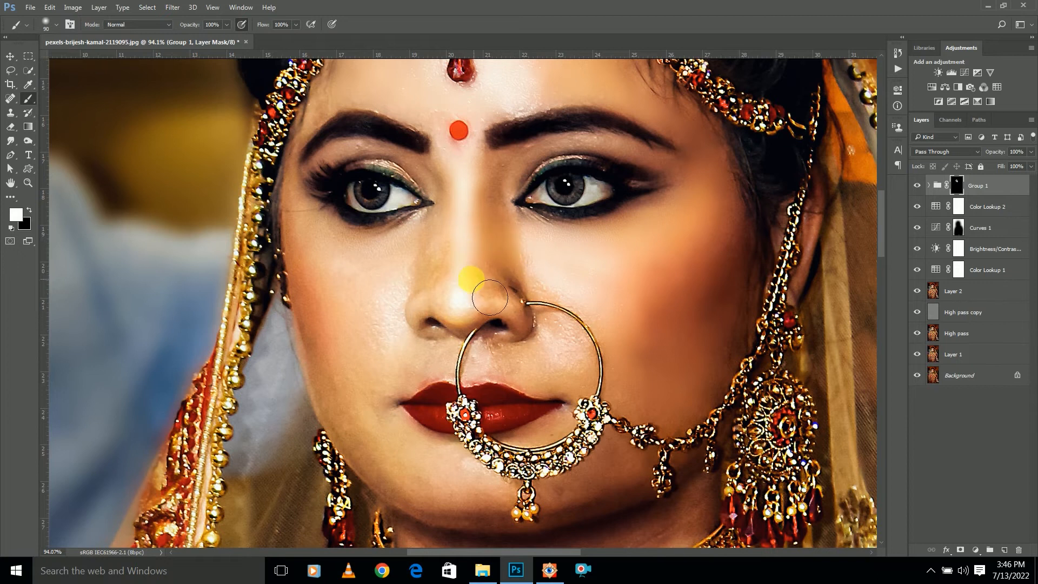
{"action": "scroll", "coordinate": [493, 297], "scroll_direction": "up", "scroll_amount": 3}
{"action": "key", "text": "bracketleft"}
{"action": "key", "text": "bracketleft"}
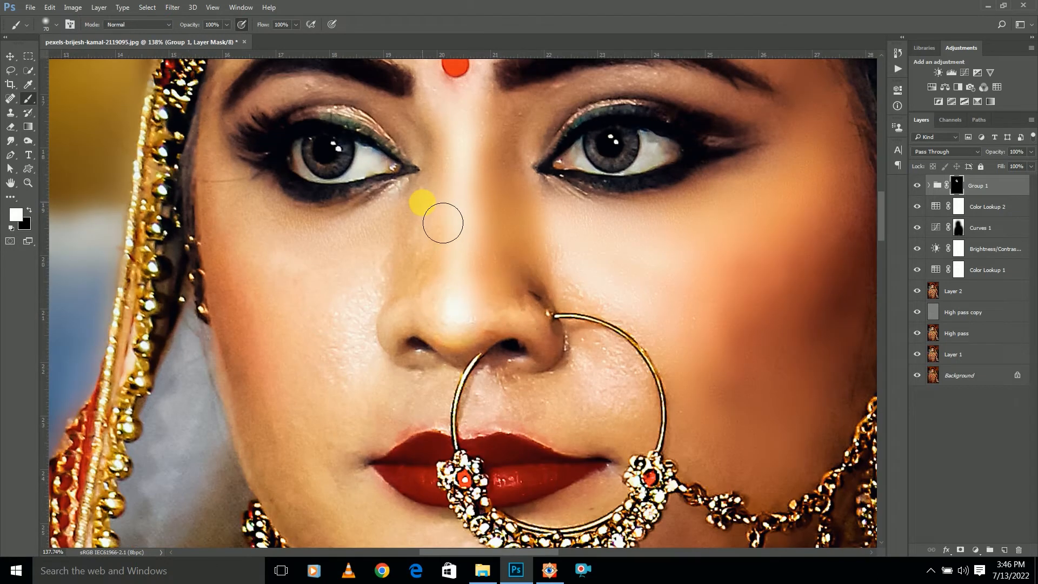
{"action": "key", "text": "backslash"}
{"action": "mouse_move", "coordinate": [452, 211]}
{"action": "left_mouse_down"}
{"action": "mouse_move", "coordinate": [432, 230]}
{"action": "mouse_move", "coordinate": [383, 249]}
{"action": "mouse_move", "coordinate": [296, 247]}
{"action": "mouse_move", "coordinate": [252, 210]}
{"action": "mouse_move", "coordinate": [279, 361]}
{"action": "mouse_move", "coordinate": [271, 307]}
{"action": "mouse_move", "coordinate": [322, 281]}
{"action": "mouse_move", "coordinate": [419, 267]}
{"action": "mouse_move", "coordinate": [438, 251]}
{"action": "mouse_move", "coordinate": [372, 272]}
{"action": "mouse_move", "coordinate": [376, 317]}
{"action": "mouse_move", "coordinate": [340, 381]}
{"action": "mouse_move", "coordinate": [296, 424]}
{"action": "mouse_move", "coordinate": [259, 264]}
{"action": "mouse_move", "coordinate": [306, 431]}
{"action": "mouse_move", "coordinate": [367, 360]}
{"action": "mouse_move", "coordinate": [325, 480]}
{"action": "mouse_move", "coordinate": [286, 390]}
{"action": "mouse_move", "coordinate": [324, 505]}
{"action": "mouse_move", "coordinate": [361, 420]}
{"action": "mouse_move", "coordinate": [398, 410]}
{"action": "mouse_move", "coordinate": [362, 460]}
{"action": "mouse_move", "coordinate": [361, 412]}
{"action": "mouse_move", "coordinate": [393, 296]}
{"action": "mouse_move", "coordinate": [392, 446]}
{"action": "mouse_move", "coordinate": [393, 438]}
{"action": "mouse_move", "coordinate": [420, 443]}
{"action": "mouse_move", "coordinate": [329, 376]}
{"action": "mouse_move", "coordinate": [324, 359]}
{"action": "mouse_move", "coordinate": [340, 372]}
{"action": "mouse_move", "coordinate": [300, 313]}
{"action": "mouse_move", "coordinate": [283, 220]}
{"action": "mouse_move", "coordinate": [341, 351]}
{"action": "mouse_move", "coordinate": [473, 436]}
{"action": "mouse_move", "coordinate": [406, 432]}
{"action": "mouse_move", "coordinate": [467, 447]}
{"action": "mouse_move", "coordinate": [383, 344]}
{"action": "left_mouse_up"}
{"action": "key", "text": "backslash"}
Paint the mask white around the mouth and inside the nose ring with the brush reduced to 45 px
{"action": "scroll", "coordinate": [364, 402], "scroll_direction": "down", "scroll_amount": 4}
{"action": "scroll", "coordinate": [378, 430], "scroll_direction": "up", "scroll_amount": 3}
{"action": "key", "text": "bracketleft"}
{"action": "scroll", "coordinate": [383, 344], "scroll_direction": "up", "scroll_amount": 3}
{"action": "left_click_drag", "start_coordinate": [433, 305], "coordinate": [356, 362]}
{"action": "mouse_move", "coordinate": [625, 359]}
{"action": "left_mouse_down"}
{"action": "mouse_move", "coordinate": [583, 312]}
{"action": "mouse_move", "coordinate": [701, 376]}
{"action": "left_mouse_up"}
{"action": "left_click_drag", "start_coordinate": [672, 271], "coordinate": [702, 335]}
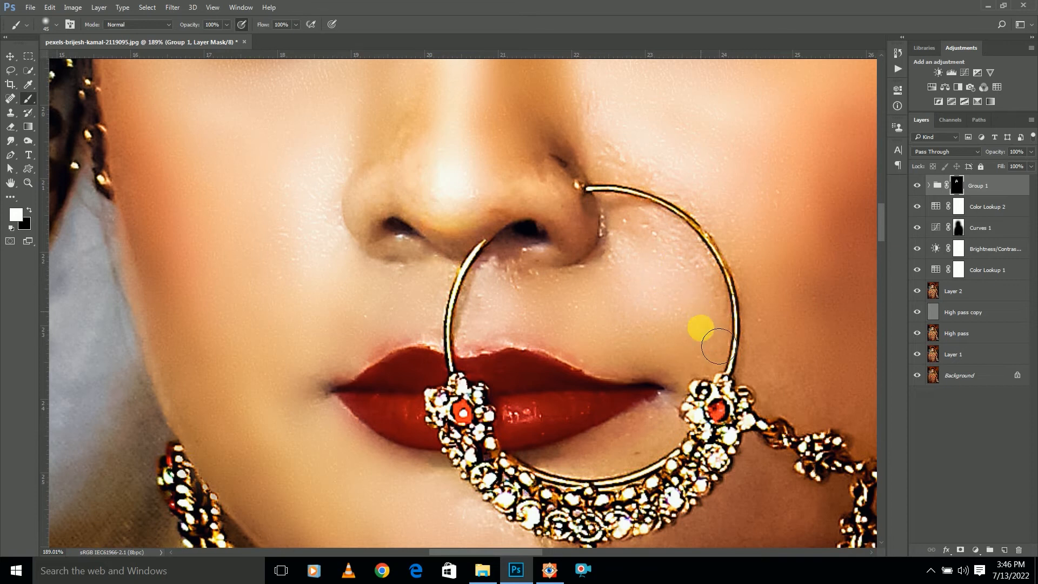
Paint the mask white over the lower cheek skin beside the nose-ring chain with the 45 px brush
{"action": "scroll", "coordinate": [683, 342], "scroll_direction": "down", "scroll_amount": 7}
{"action": "scroll", "coordinate": [858, 448], "scroll_direction": "up", "scroll_amount": 4}
{"action": "scroll", "coordinate": [741, 346], "scroll_direction": "up", "scroll_amount": 4}
{"action": "key", "text": "backslash"}
{"action": "key", "text": "backslash"}
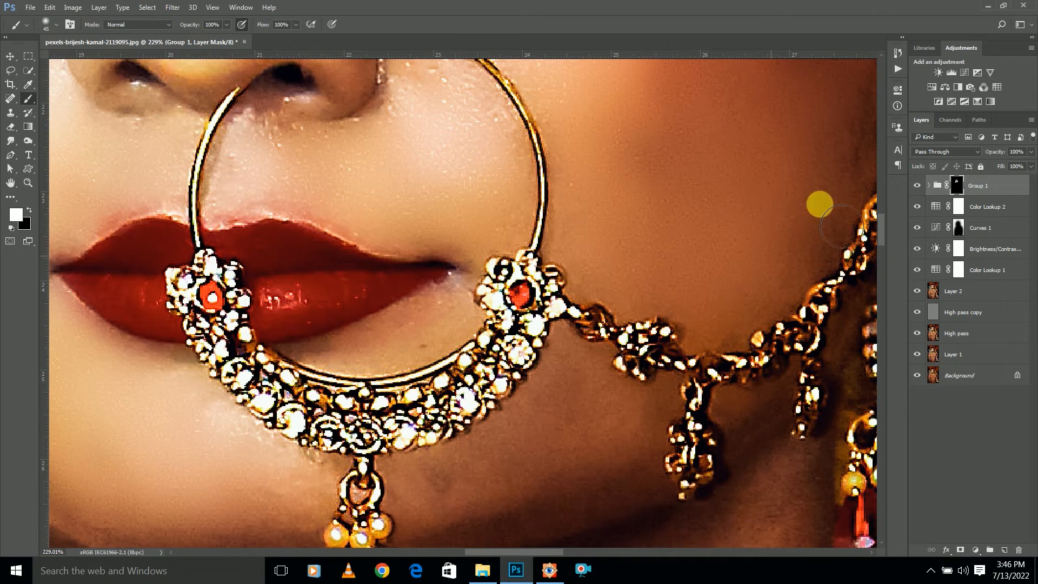
{"action": "left_click_drag", "start_coordinate": [740, 198], "coordinate": [615, 311]}
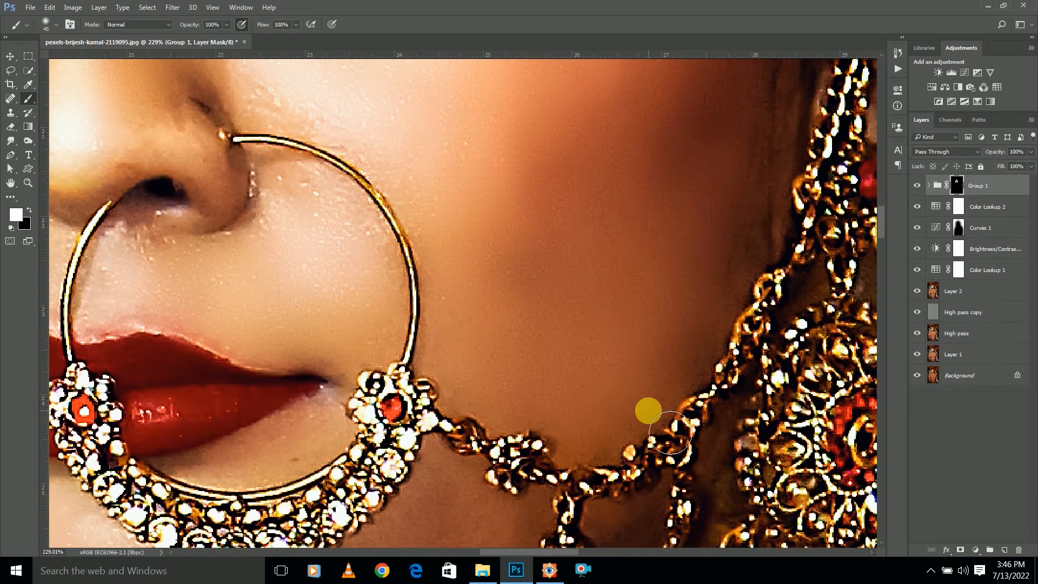
Show the mask overlay and paint white over the missed patches on the cheek, beside the nose ring and across the nose
{"action": "scroll", "coordinate": [510, 291], "scroll_direction": "down", "scroll_amount": 3}
{"action": "key", "text": "backslash"}
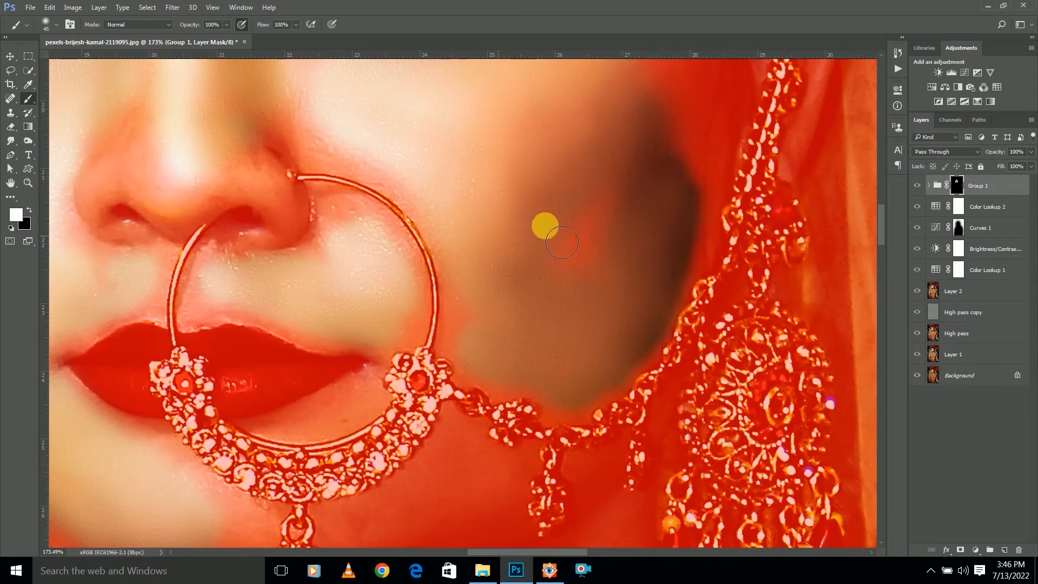
{"action": "left_click_drag", "start_coordinate": [522, 182], "coordinate": [585, 315]}
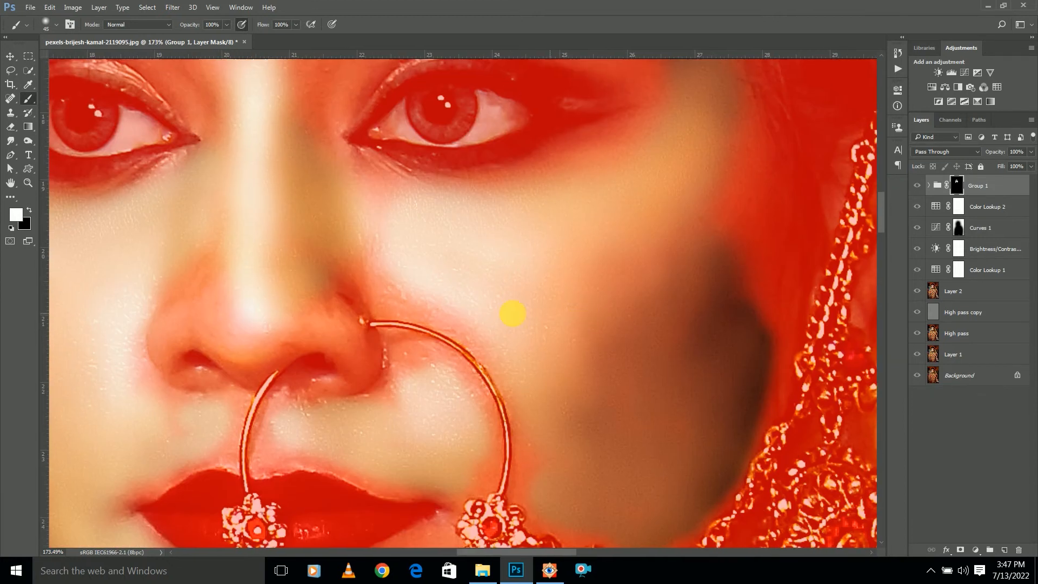
{"action": "left_click_drag", "start_coordinate": [457, 304], "coordinate": [509, 358]}
{"action": "mouse_move", "coordinate": [411, 296]}
{"action": "left_mouse_down"}
{"action": "mouse_move", "coordinate": [396, 200]}
{"action": "mouse_move", "coordinate": [430, 317]}
{"action": "left_mouse_up"}
{"action": "mouse_move", "coordinate": [352, 333]}
{"action": "left_mouse_down"}
{"action": "mouse_move", "coordinate": [276, 349]}
{"action": "mouse_move", "coordinate": [236, 327]}
{"action": "mouse_move", "coordinate": [239, 306]}
{"action": "left_mouse_up"}
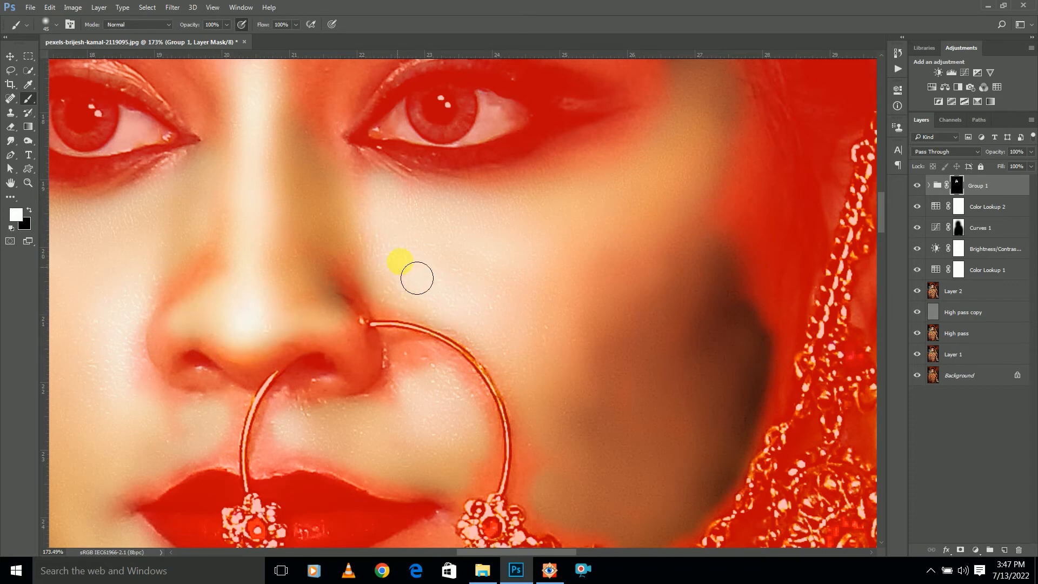
Touch up the mask in white around the nostrils and above the upper lip, comparing with the mask overlay
{"action": "key", "text": "backslash"}
{"action": "scroll", "coordinate": [352, 293], "scroll_direction": "down", "scroll_amount": 5}
{"action": "scroll", "coordinate": [349, 348], "scroll_direction": "up", "scroll_amount": 3}
{"action": "key", "text": "backslash"}
{"action": "left_click_drag", "start_coordinate": [339, 349], "coordinate": [431, 315]}
{"action": "key", "text": "backslash"}
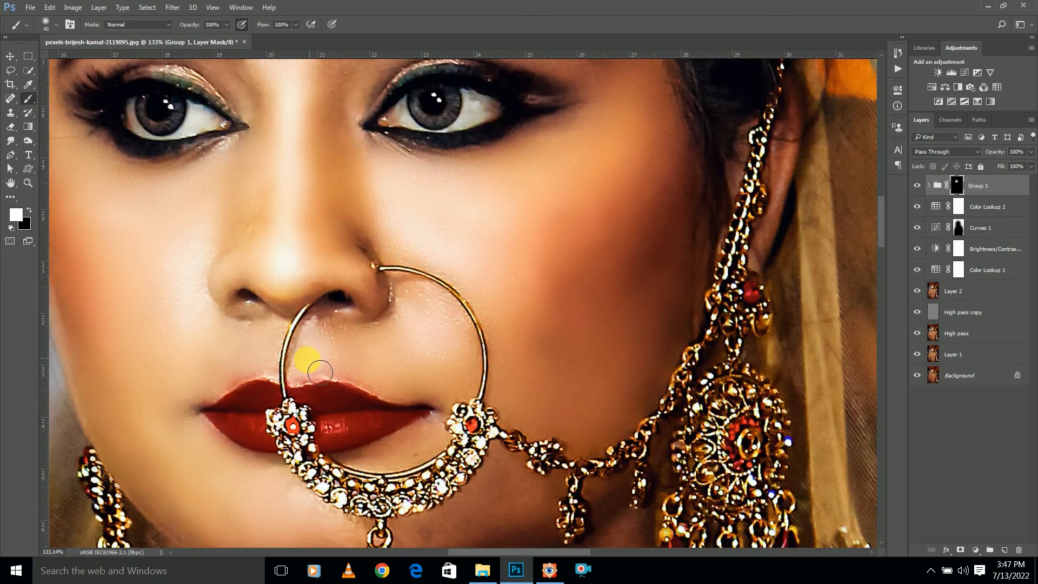
{"action": "key", "text": "backslash"}
Check the mask overlay for gaps and paint the remaining forehead skin white with the 45 px brush
{"action": "key", "text": "backslash"}
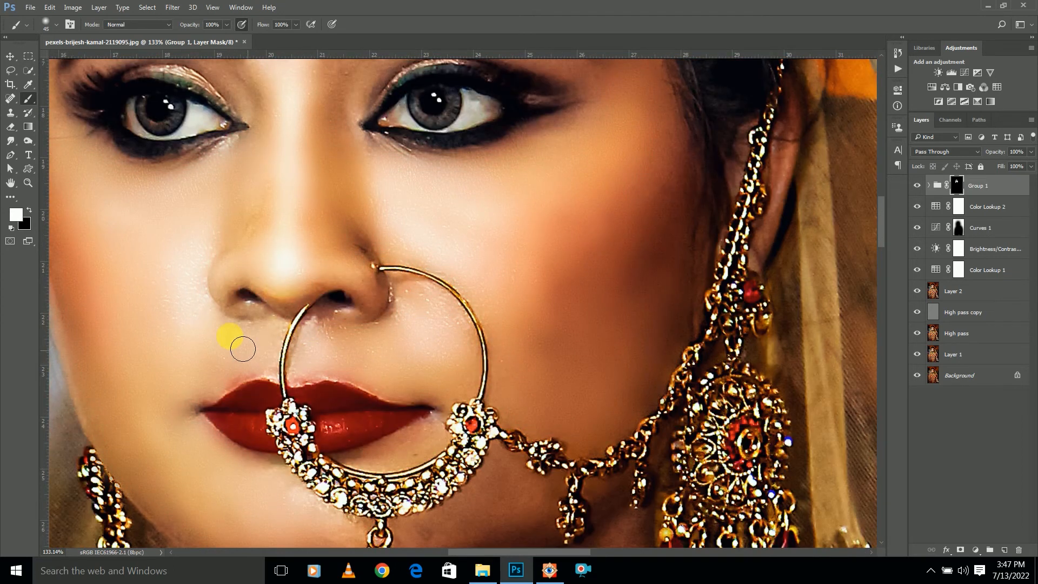
{"action": "key", "text": "backslash"}
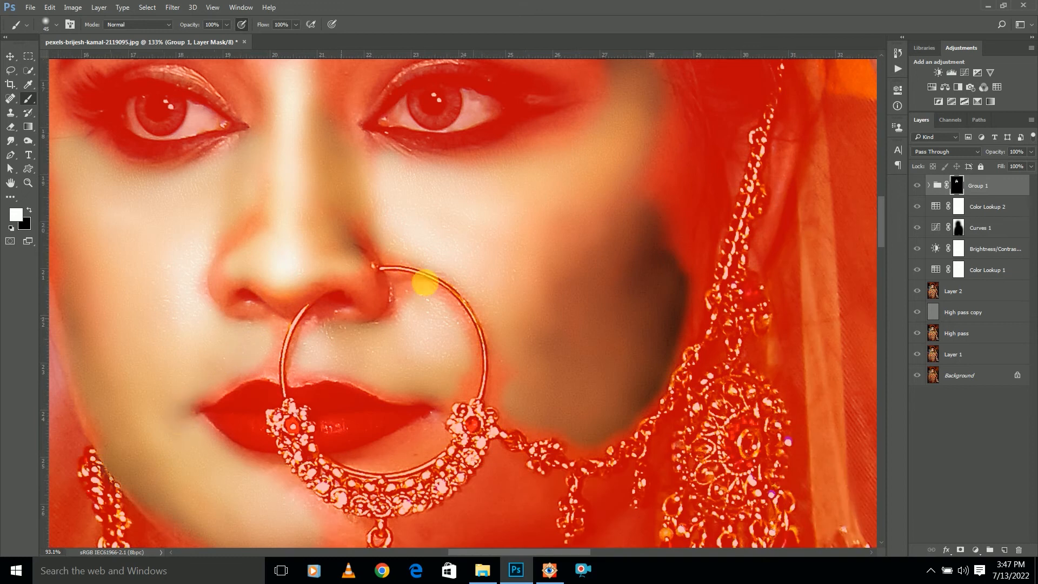
{"action": "scroll", "coordinate": [416, 293], "scroll_direction": "down", "scroll_amount": 5}
{"action": "scroll", "coordinate": [392, 116], "scroll_direction": "up", "scroll_amount": 5}
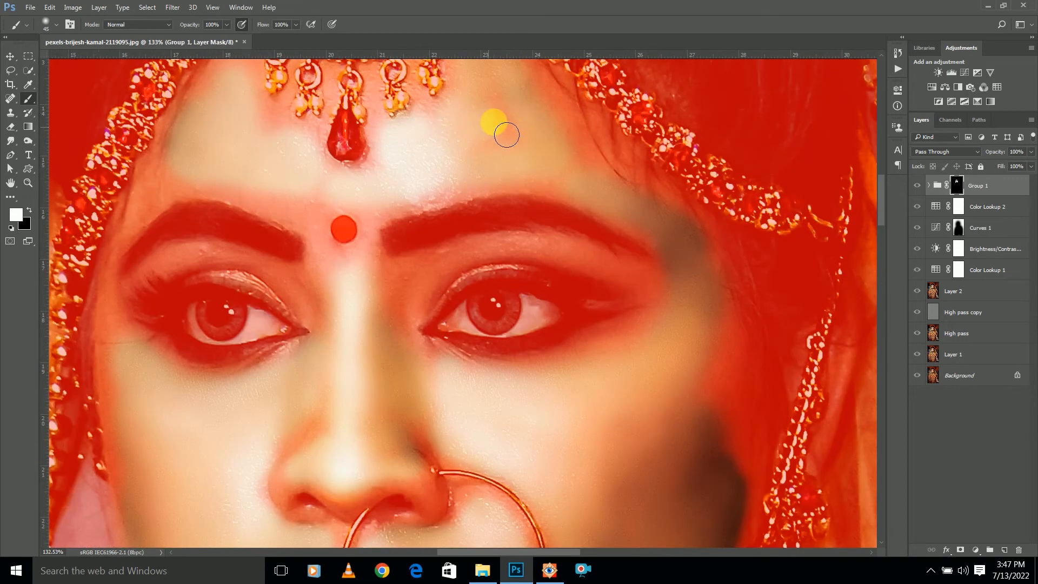
{"action": "key", "text": "backslash"}
{"action": "left_click_drag", "start_coordinate": [536, 197], "coordinate": [662, 296]}
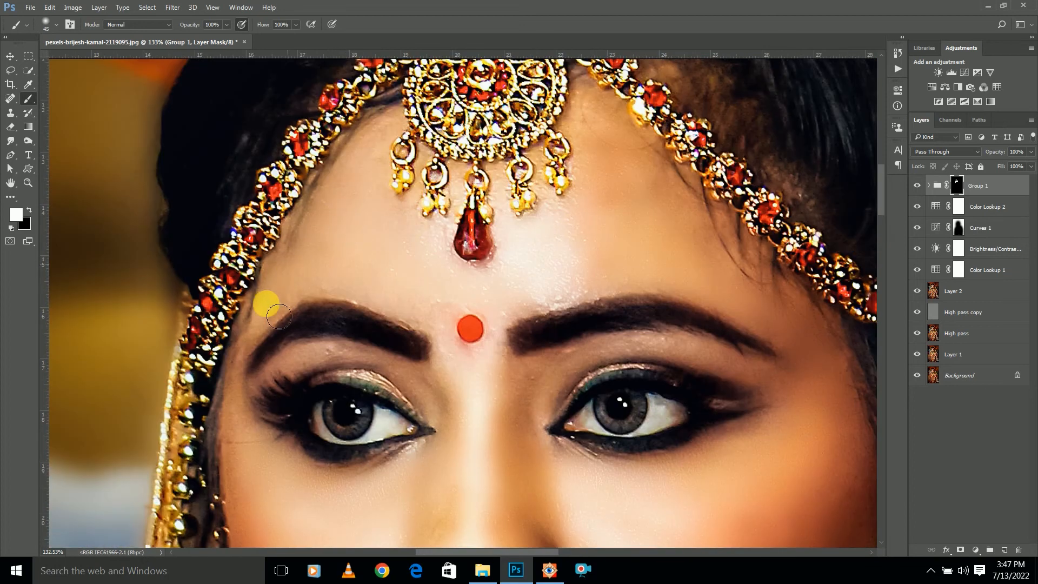
{"action": "scroll", "coordinate": [383, 250], "scroll_direction": "down", "scroll_amount": 7}
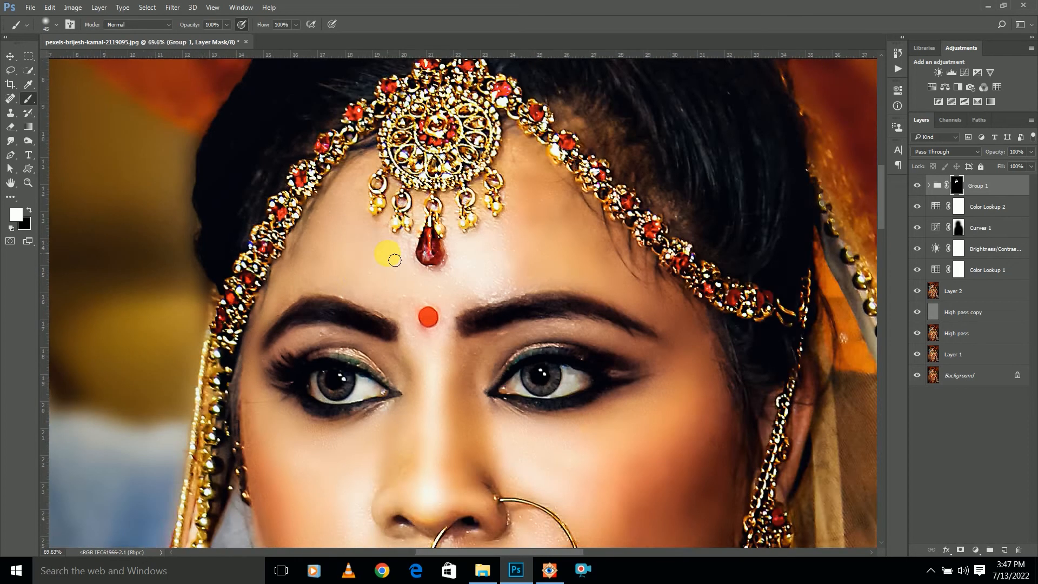
{"action": "key", "text": "backslash"}
{"action": "key", "text": "backslash"}
{"action": "scroll", "coordinate": [443, 248], "scroll_direction": "down", "scroll_amount": 4}
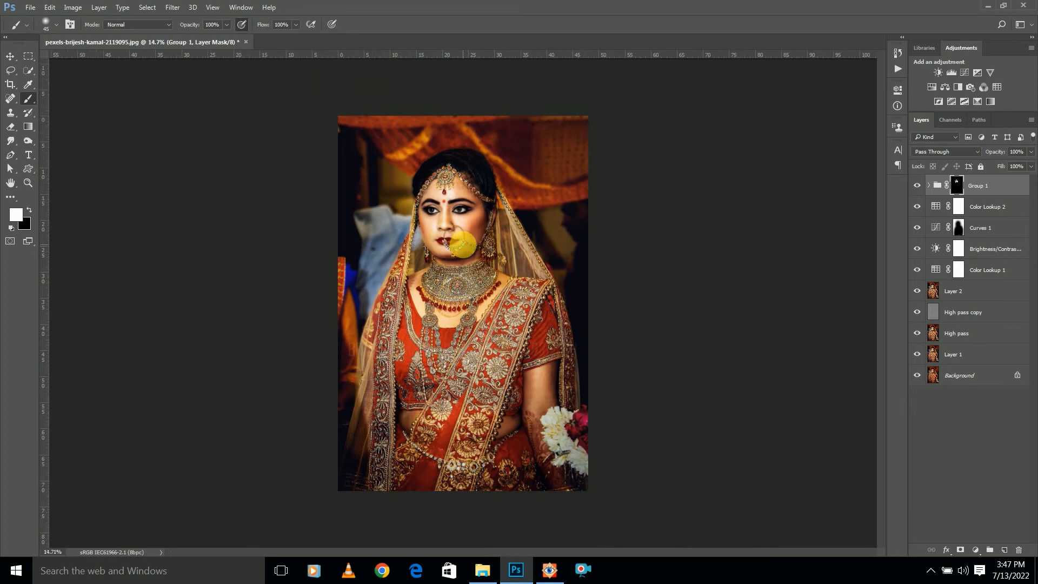
Enlarge the brush to 200 px and paint the mask white over the bride's bare upper arm
{"action": "scroll", "coordinate": [451, 199], "scroll_direction": "up", "scroll_amount": 2}
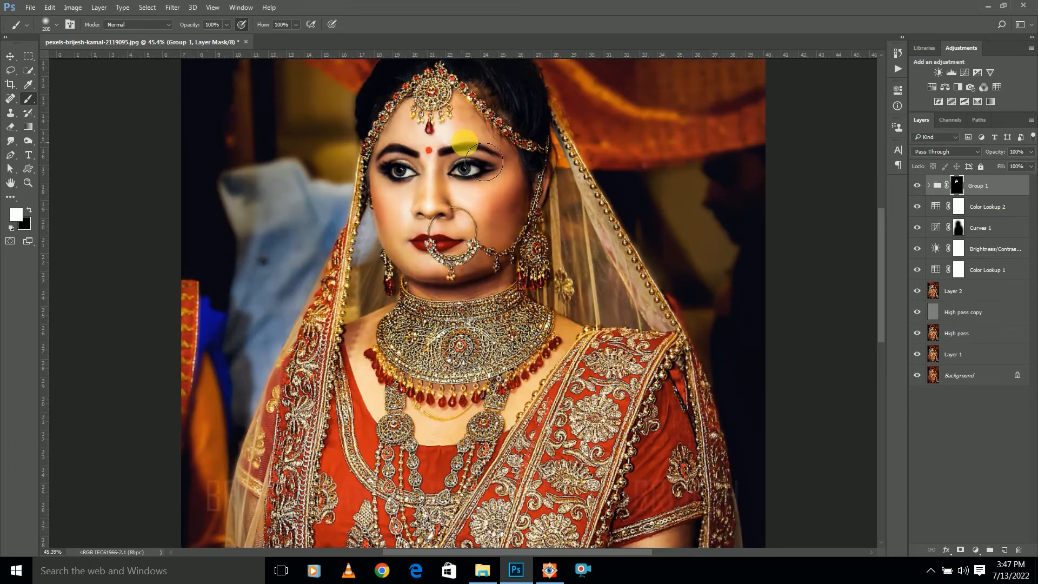
{"action": "scroll", "coordinate": [459, 144], "scroll_direction": "up", "scroll_amount": 3}
{"action": "key", "text": "bracketright"}
{"action": "key", "text": "bracketright"}
{"action": "key", "text": "bracketright"}
{"action": "key", "text": "bracketright"}
{"action": "key", "text": "bracketright"}
{"action": "key", "text": "bracketright"}
{"action": "key", "text": "bracketright"}
{"action": "key", "text": "bracketright"}
{"action": "key", "text": "bracketright"}
{"action": "scroll", "coordinate": [491, 263], "scroll_direction": "down", "scroll_amount": 5}
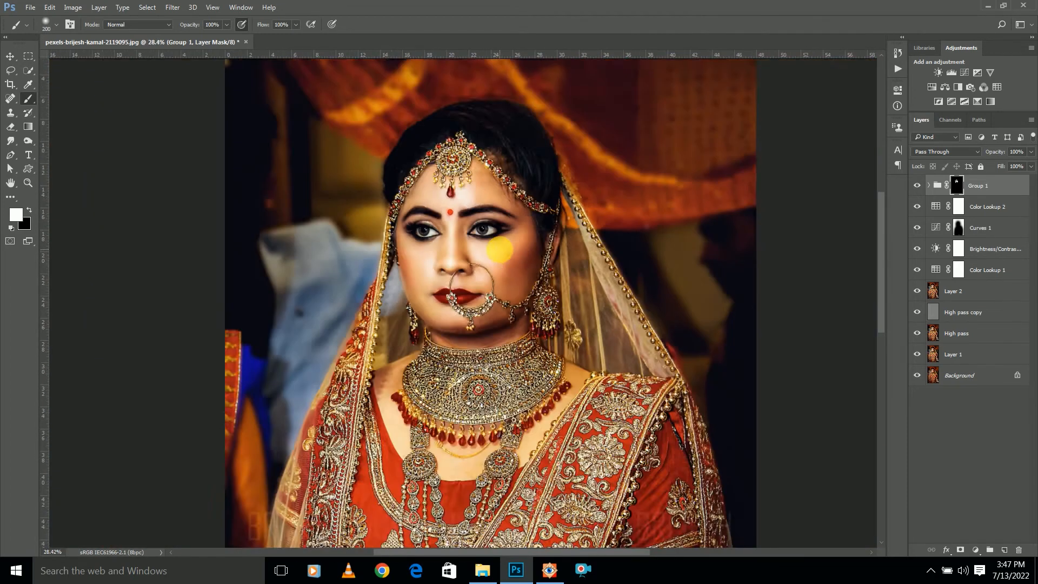
{"action": "scroll", "coordinate": [553, 398], "scroll_direction": "up", "scroll_amount": 3}
{"action": "scroll", "coordinate": [553, 398], "scroll_direction": "up", "scroll_amount": 3}
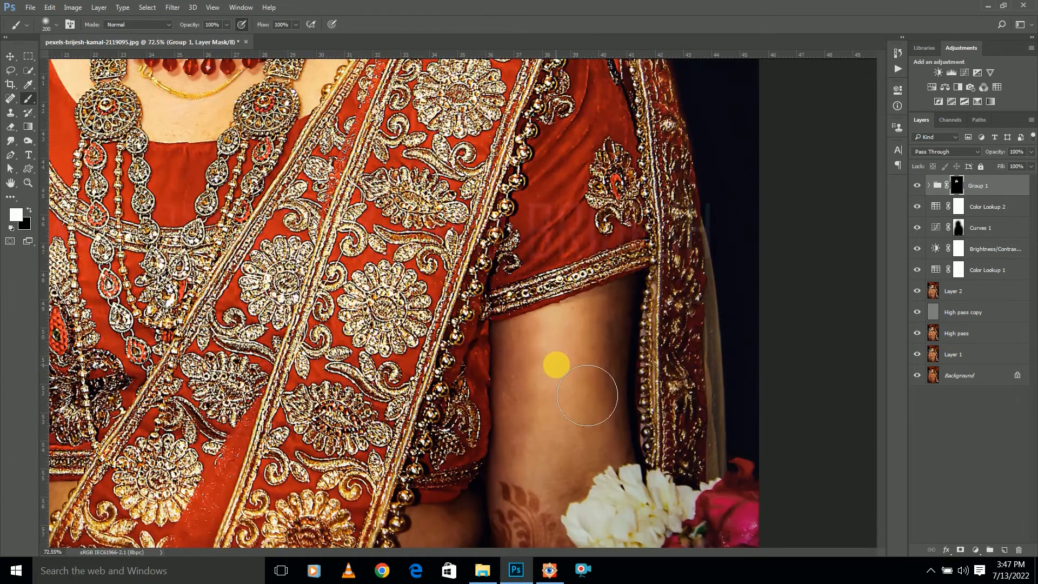
{"action": "scroll", "coordinate": [563, 235], "scroll_direction": "down", "scroll_amount": 3}
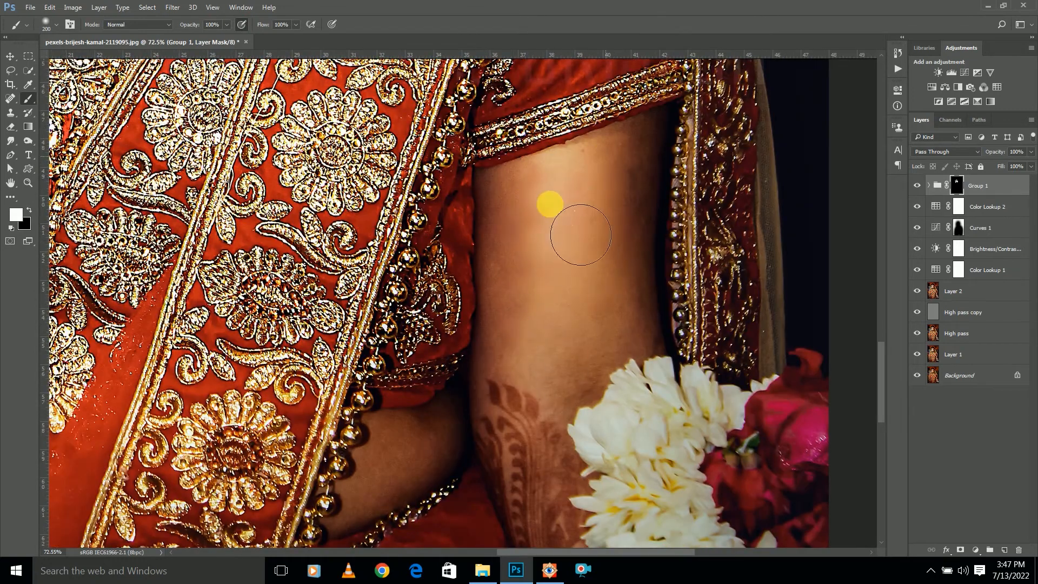
{"action": "scroll", "coordinate": [548, 331], "scroll_direction": "down", "scroll_amount": 4}
{"action": "scroll", "coordinate": [559, 341], "scroll_direction": "down", "scroll_amount": 3}
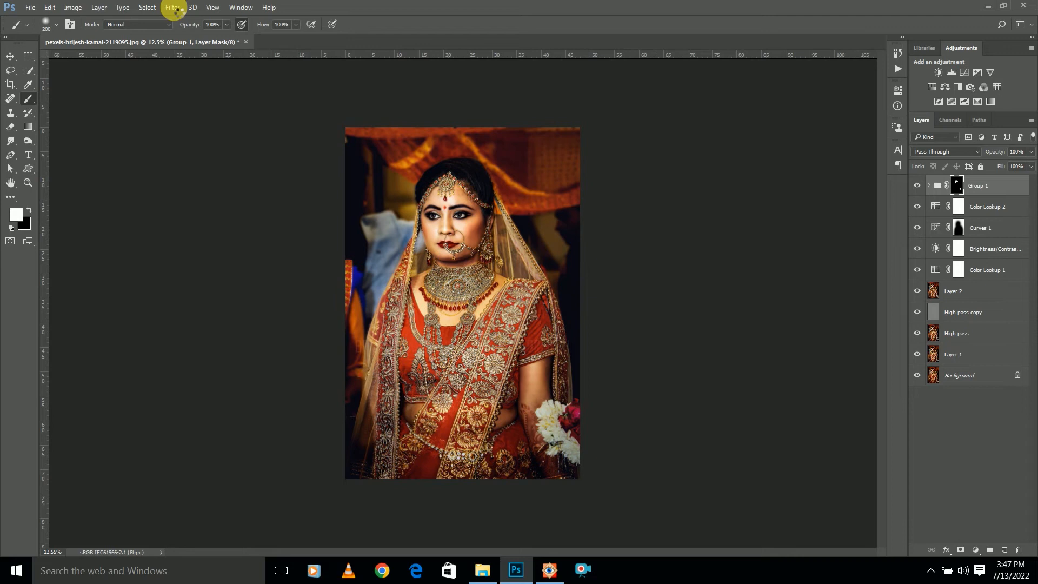
Stamp all visible layers into a new top layer and apply the Imagenomic Noiseware filter to it with the Default preset
{"action": "key", "text": "ctrl+shift+alt+e"}
{"action": "key", "text": "x"}
{"action": "left_click", "coordinate": [172, 7]}
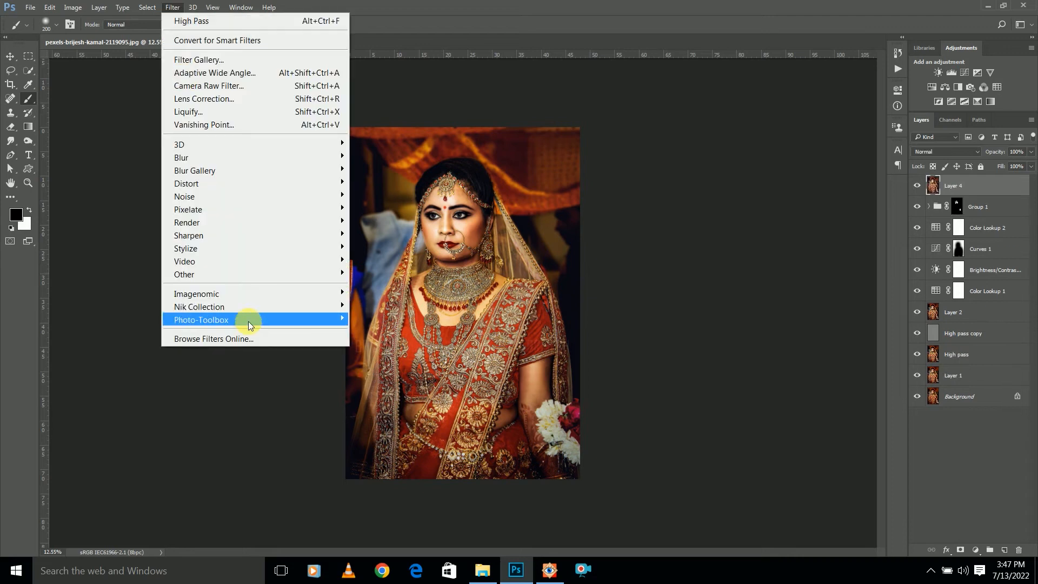
{"action": "mouse_move", "coordinate": [341, 295]}
{"action": "left_click", "coordinate": [373, 293]}
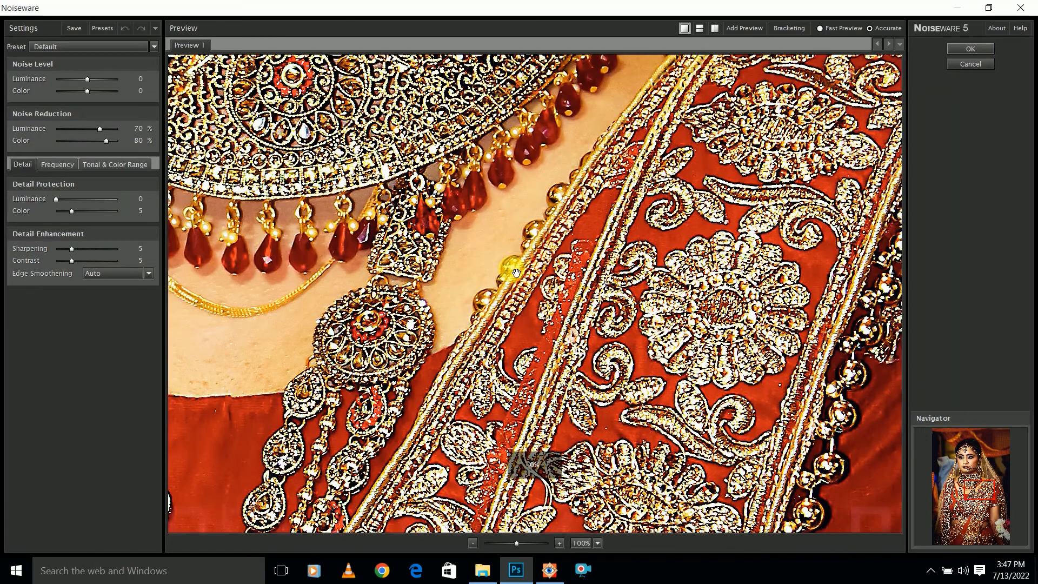
{"action": "left_click", "coordinate": [971, 49]}
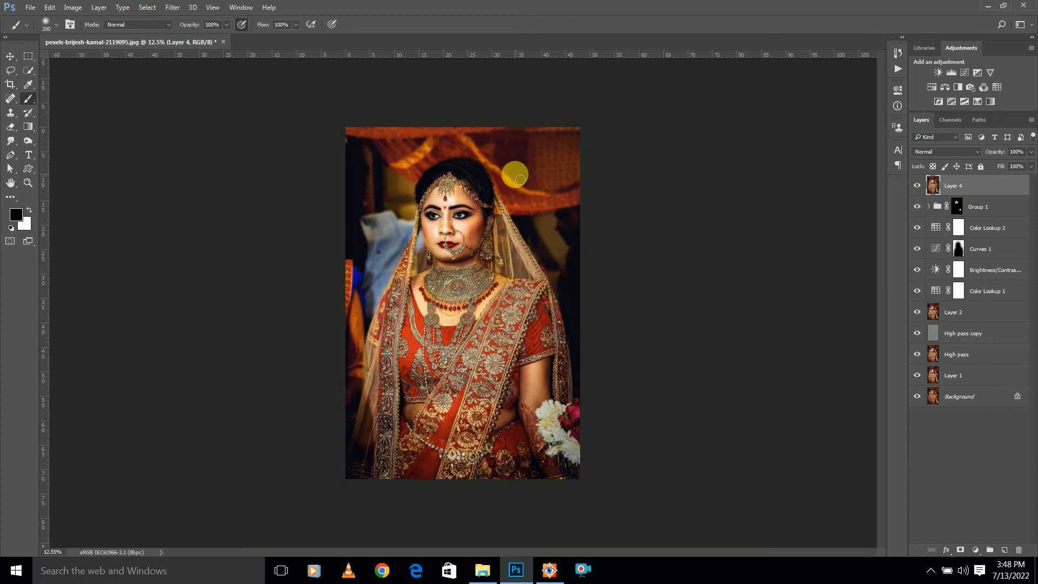
Add a black layer mask to the noise-reduced Layer 4 to hide its effect
{"action": "scroll", "coordinate": [432, 196], "scroll_direction": "up", "scroll_amount": 4}
{"action": "key", "text": "v"}
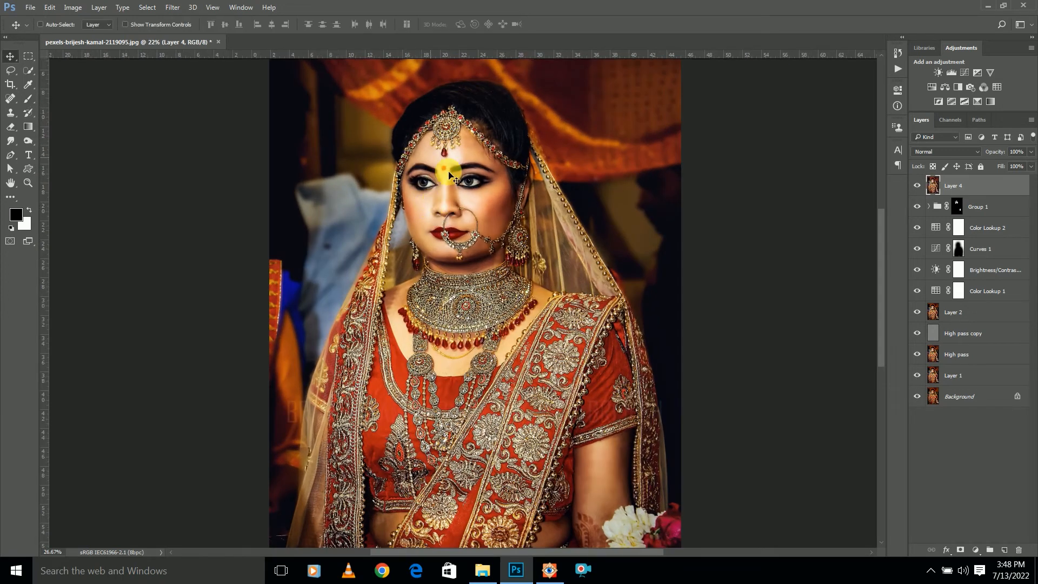
{"action": "scroll", "coordinate": [438, 197], "scroll_direction": "up", "scroll_amount": 3}
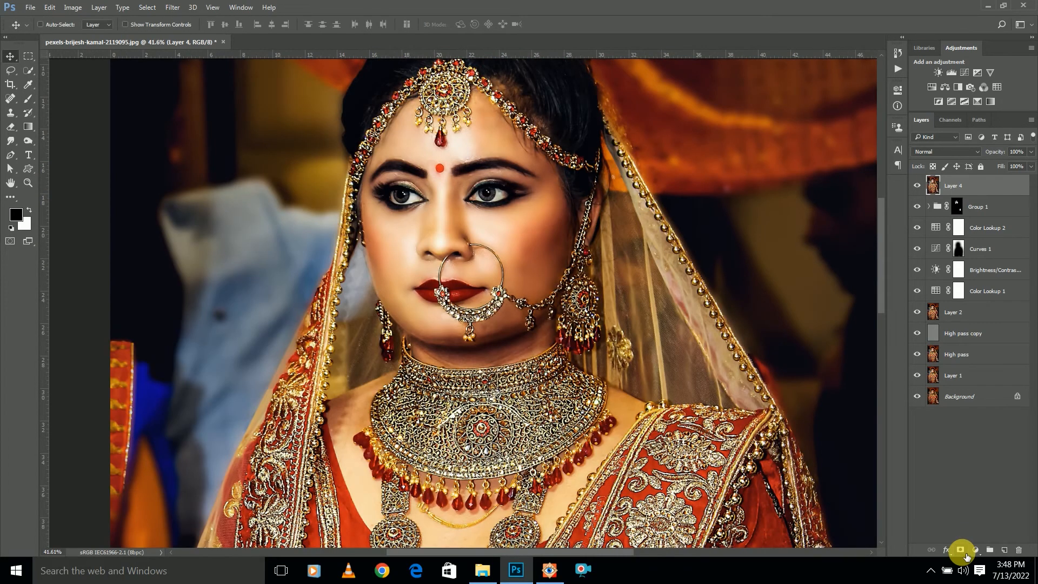
{"action": "left_click_drag", "start_coordinate": [528, 364], "coordinate": [537, 268]}
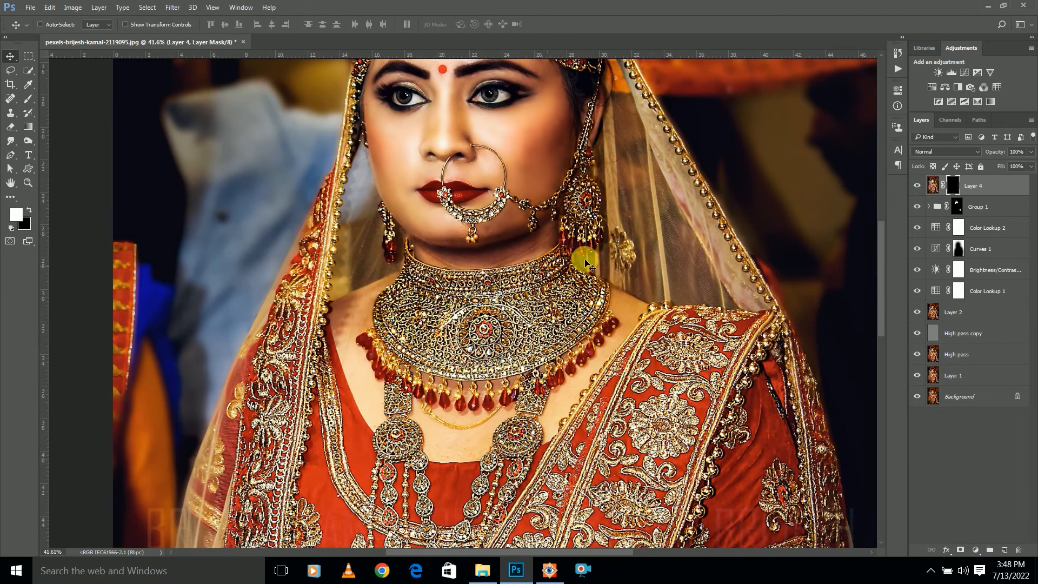
Paint the Layer 4 mask white over the bride's face, jewellery and outfit with a 1200 px brush
{"action": "scroll", "coordinate": [594, 201], "scroll_direction": "down", "scroll_amount": 1}
{"action": "key", "text": "b"}
{"action": "scroll", "coordinate": [530, 209], "scroll_direction": "down", "scroll_amount": 2}
{"action": "scroll", "coordinate": [532, 241], "scroll_direction": "up", "scroll_amount": 2}
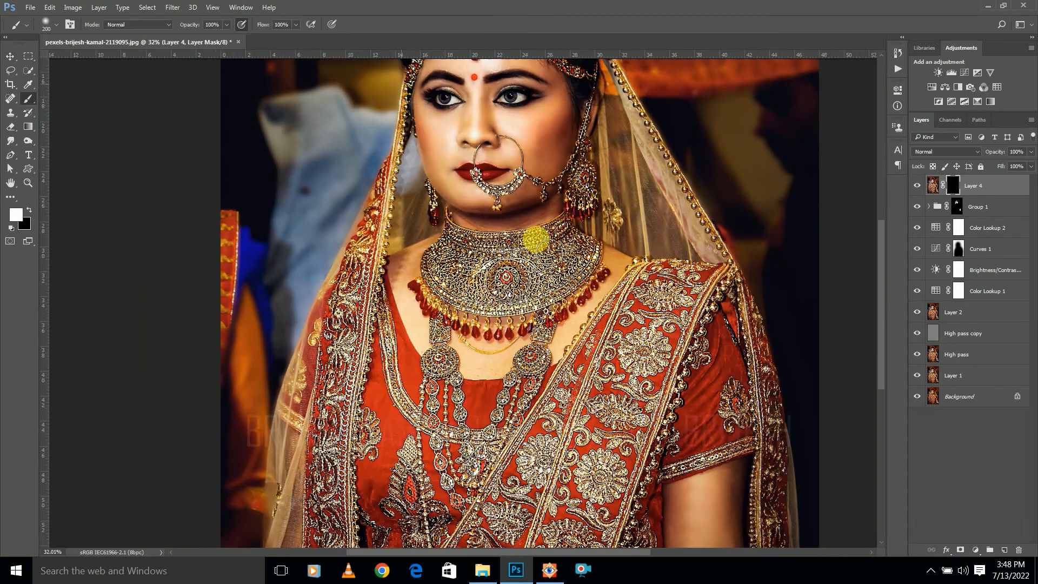
{"action": "key", "text": "bracketright"}
{"action": "key", "text": "bracketright"}
{"action": "key", "text": "bracketright"}
{"action": "key", "text": "bracketright"}
{"action": "key", "text": "bracketright"}
{"action": "key", "text": "bracketright"}
{"action": "key", "text": "bracketright"}
{"action": "key", "text": "bracketright"}
{"action": "key", "text": "bracketright"}
{"action": "scroll", "coordinate": [503, 286], "scroll_direction": "down", "scroll_amount": 2}
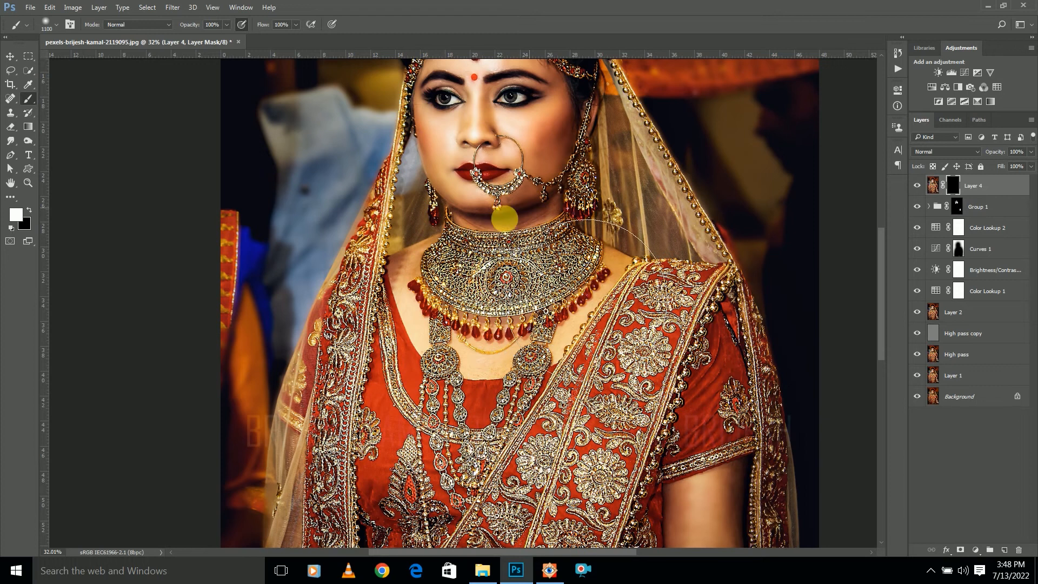
{"action": "key", "text": "bracketright"}
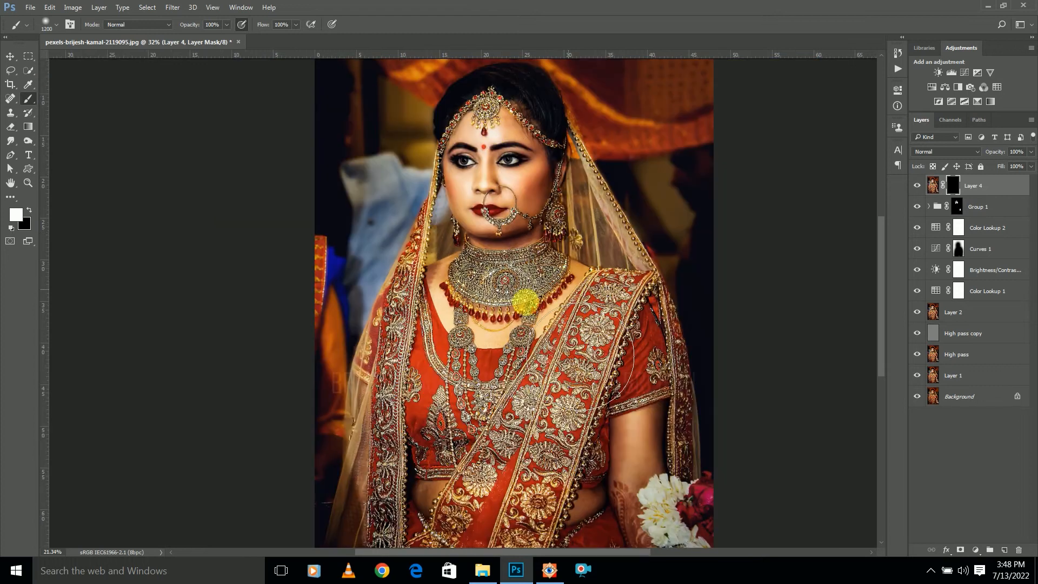
{"action": "mouse_move", "coordinate": [508, 280]}
{"action": "left_mouse_down"}
{"action": "mouse_move", "coordinate": [529, 304]}
{"action": "mouse_move", "coordinate": [507, 169]}
{"action": "left_mouse_up"}
{"action": "mouse_move", "coordinate": [591, 279]}
{"action": "left_mouse_down"}
{"action": "mouse_move", "coordinate": [635, 392]}
{"action": "mouse_move", "coordinate": [419, 346]}
{"action": "mouse_move", "coordinate": [438, 364]}
{"action": "mouse_move", "coordinate": [447, 361]}
{"action": "mouse_move", "coordinate": [453, 297]}
{"action": "mouse_move", "coordinate": [440, 230]}
{"action": "left_mouse_up"}
{"action": "left_click_drag", "start_coordinate": [504, 151], "coordinate": [505, 259]}
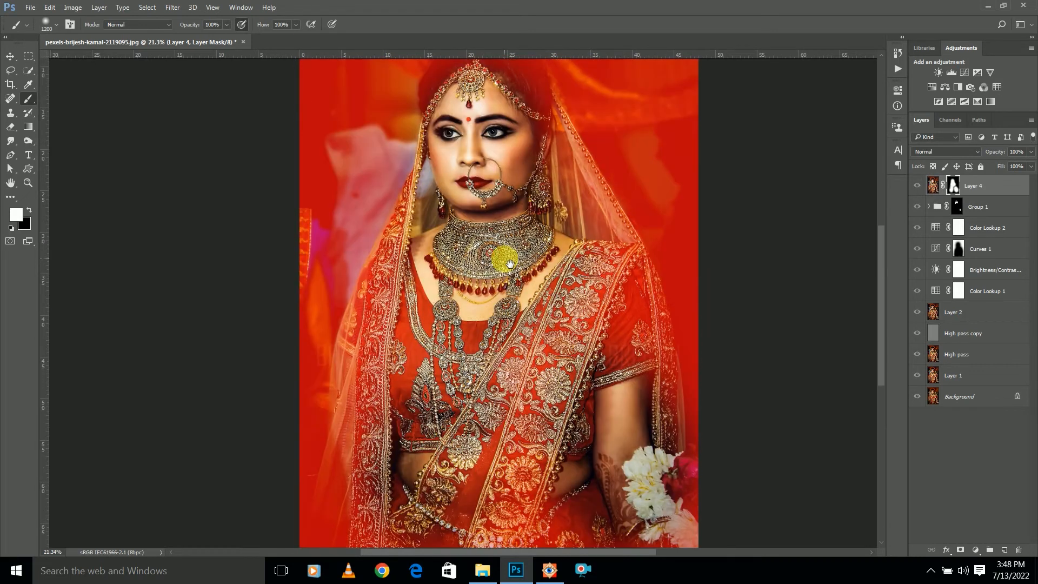
{"action": "scroll", "coordinate": [595, 270], "scroll_direction": "down", "scroll_amount": 3}
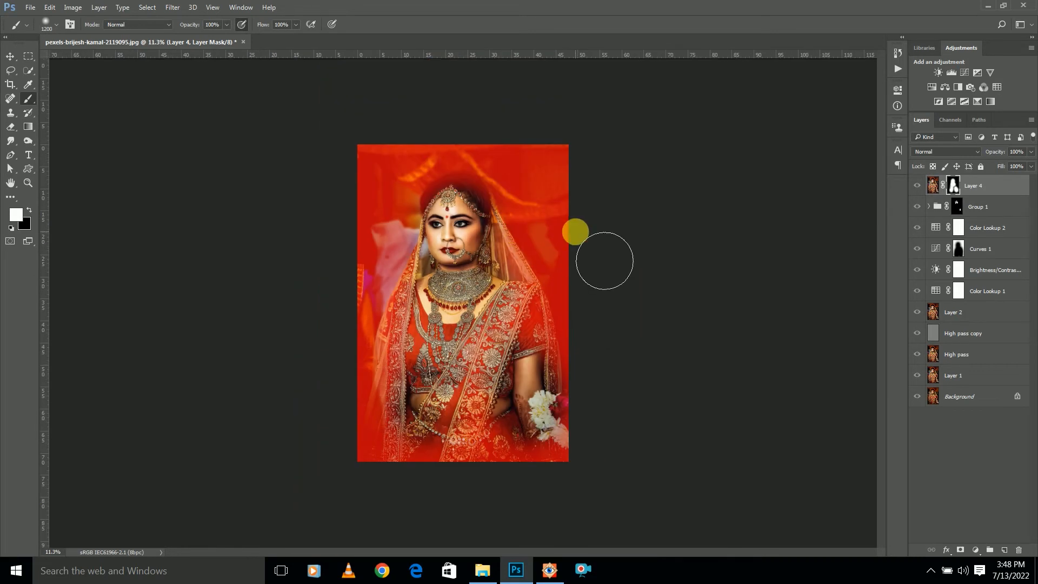
{"action": "scroll", "coordinate": [440, 251], "scroll_direction": "down", "scroll_amount": 1}
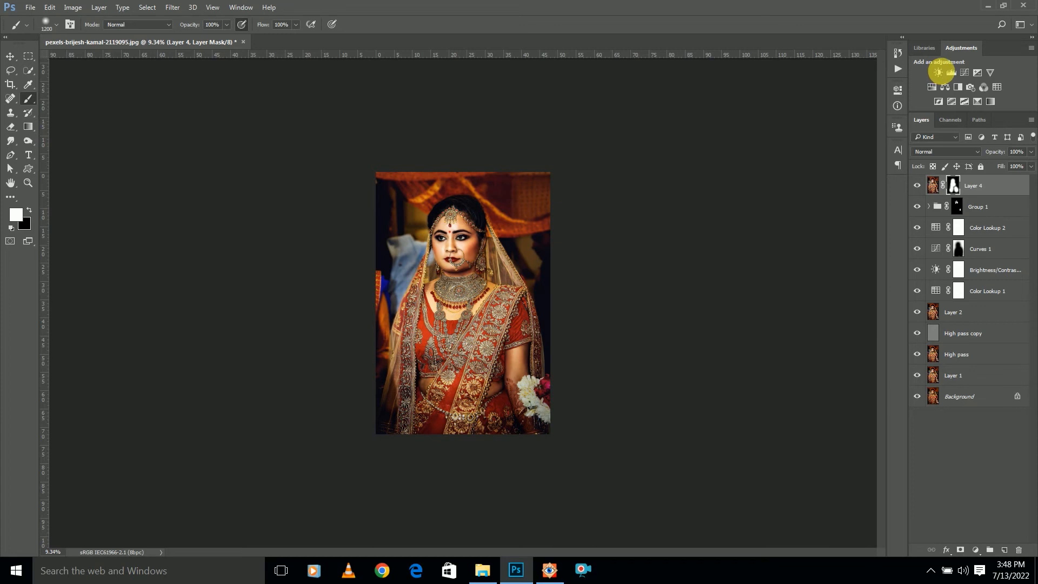
Stamp all visible layers into a new top layer and add a Brightness/Contrast adjustment with brightness 55
{"action": "key", "text": "ctrl+alt+shift+e"}
{"action": "left_click", "coordinate": [938, 72]}
{"action": "left_click_drag", "start_coordinate": [822, 146], "coordinate": [845, 151]}
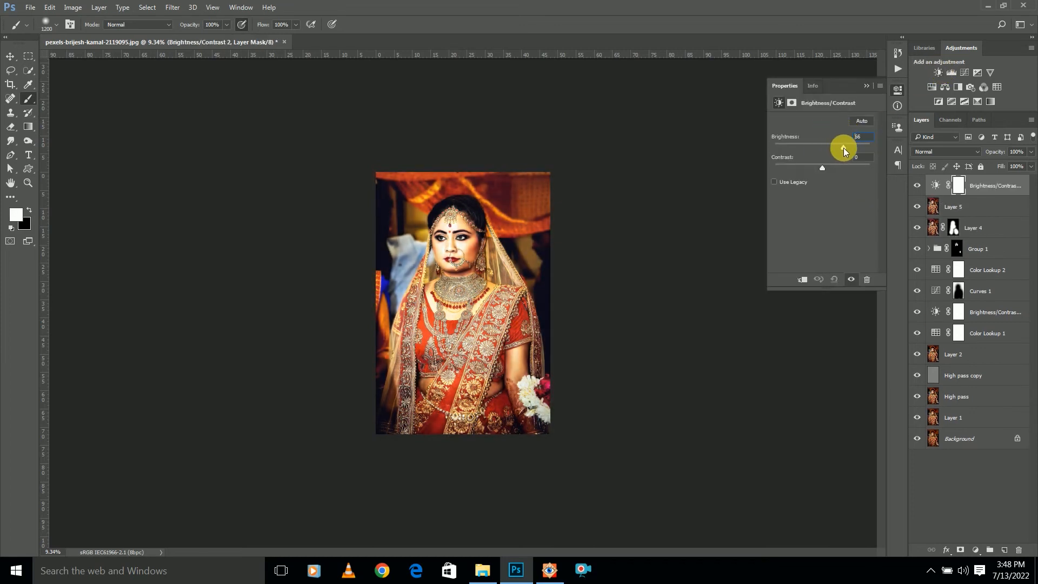
{"action": "left_click", "coordinate": [866, 85]}
{"action": "scroll", "coordinate": [552, 308], "scroll_direction": "up", "scroll_amount": 3}
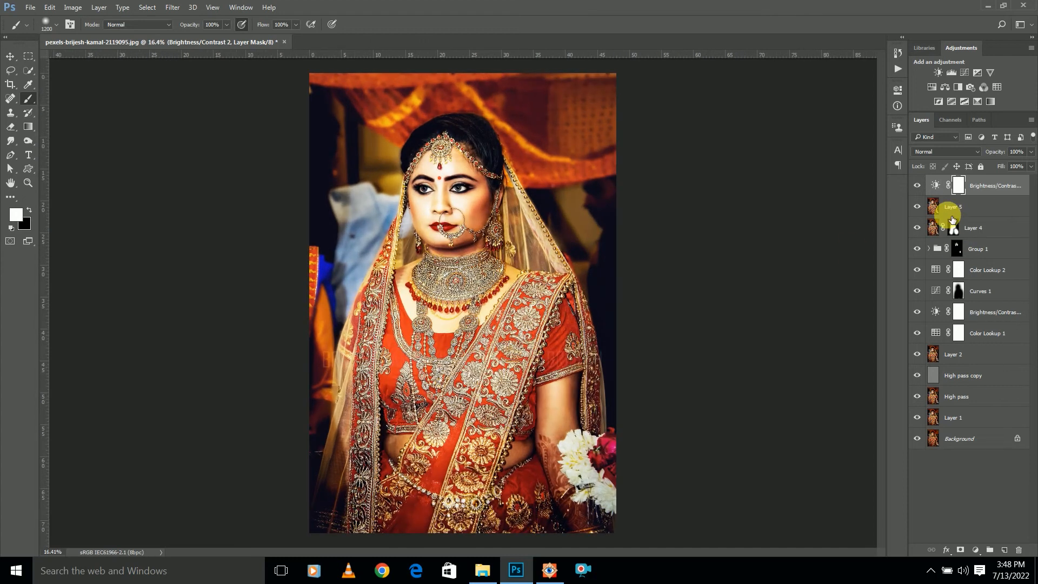
Invert the Brightness/Contrast mask to black and paint white over the bare waist and hennaed forearm with a 200 px brush
{"action": "key", "text": "ctrl+i"}
{"action": "scroll", "coordinate": [476, 324], "scroll_direction": "up", "scroll_amount": 2}
{"action": "left_click_drag", "start_coordinate": [475, 322], "coordinate": [491, 251]}
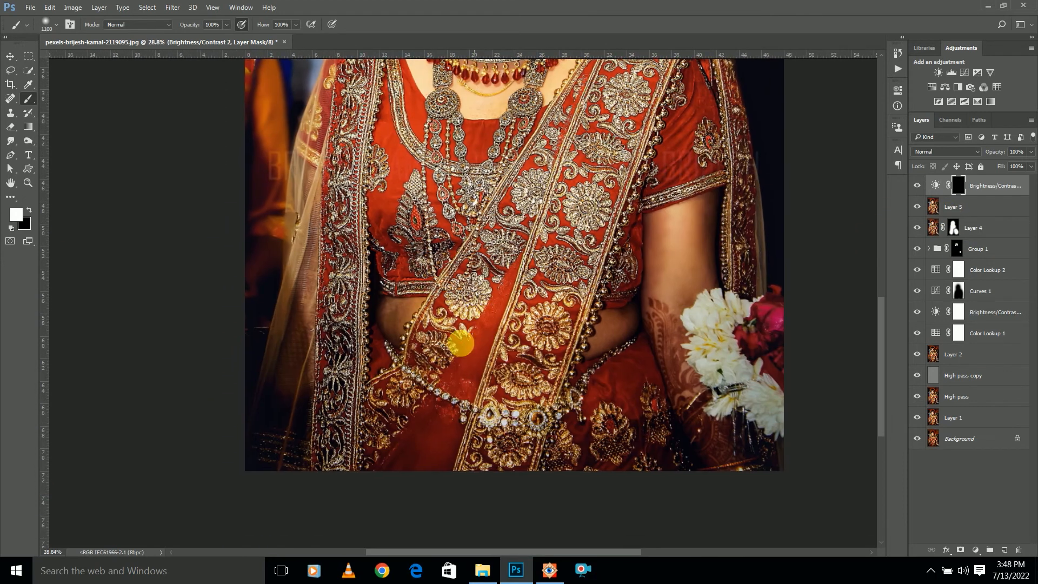
{"action": "key", "text": "bracketleft"}
{"action": "key", "text": "bracketleft"}
{"action": "key", "text": "bracketleft"}
{"action": "key", "text": "bracketleft"}
{"action": "key", "text": "bracketleft"}
{"action": "key", "text": "bracketleft"}
{"action": "key", "text": "bracketleft"}
{"action": "key", "text": "bracketleft"}
{"action": "key", "text": "bracketleft"}
{"action": "key", "text": "bracketleft"}
{"action": "key", "text": "bracketleft"}
{"action": "scroll", "coordinate": [402, 327], "scroll_direction": "up", "scroll_amount": 3}
{"action": "mouse_move", "coordinate": [396, 306]}
{"action": "left_mouse_down"}
{"action": "mouse_move", "coordinate": [359, 308]}
{"action": "mouse_move", "coordinate": [388, 361]}
{"action": "left_mouse_up"}
{"action": "mouse_move", "coordinate": [788, 314]}
{"action": "left_mouse_down"}
{"action": "mouse_move", "coordinate": [718, 345]}
{"action": "mouse_move", "coordinate": [710, 373]}
{"action": "left_mouse_up"}
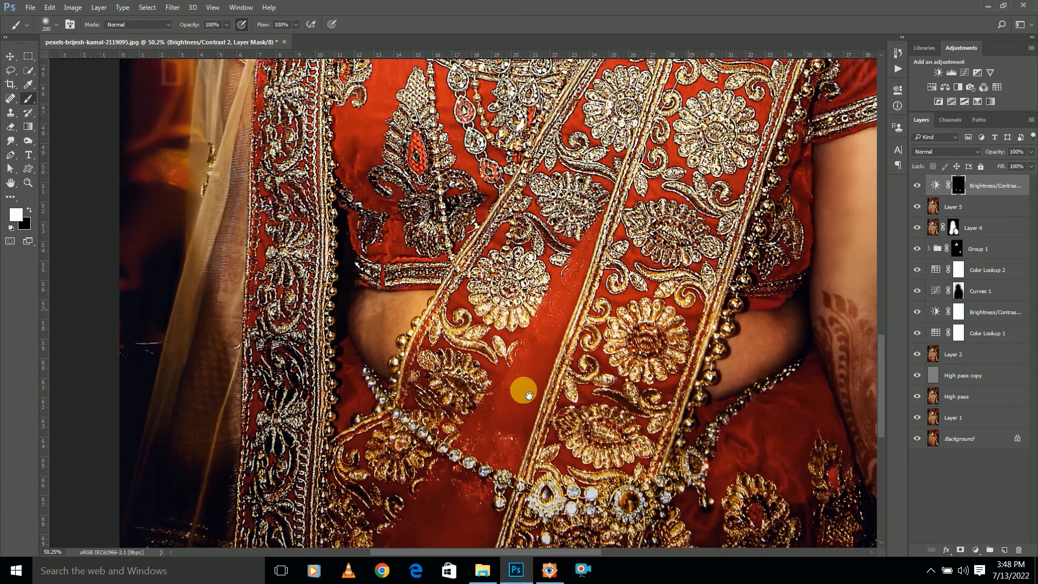
{"action": "left_click_drag", "start_coordinate": [628, 346], "coordinate": [397, 449]}
{"action": "mouse_move", "coordinate": [653, 251]}
{"action": "left_mouse_down"}
{"action": "mouse_move", "coordinate": [645, 356]}
{"action": "mouse_move", "coordinate": [636, 336]}
{"action": "mouse_move", "coordinate": [618, 347]}
{"action": "mouse_move", "coordinate": [707, 220]}
{"action": "mouse_move", "coordinate": [675, 400]}
{"action": "mouse_move", "coordinate": [597, 231]}
{"action": "mouse_move", "coordinate": [589, 297]}
{"action": "mouse_move", "coordinate": [621, 412]}
{"action": "mouse_move", "coordinate": [716, 521]}
{"action": "left_mouse_up"}
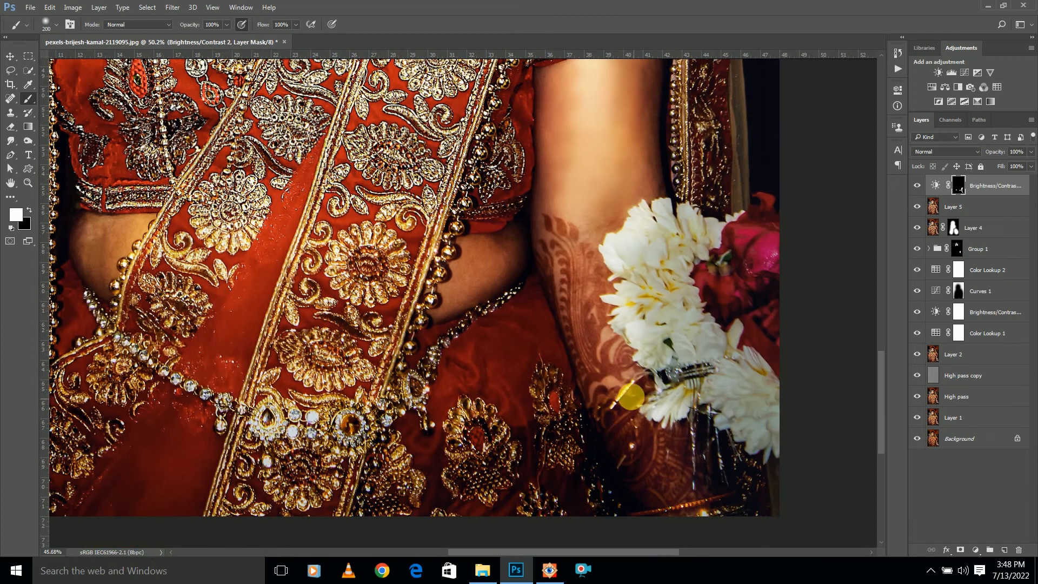
Enlarge the brush to 600 px and paint the mask white over the lower sari and waist area
{"action": "scroll", "coordinate": [614, 382], "scroll_direction": "down", "scroll_amount": 2}
{"action": "key", "text": "bracketright"}
{"action": "key", "text": "bracketright"}
{"action": "key", "text": "bracketright"}
{"action": "mouse_move", "coordinate": [569, 431]}
{"action": "left_mouse_down"}
{"action": "mouse_move", "coordinate": [542, 397]}
{"action": "mouse_move", "coordinate": [553, 396]}
{"action": "left_mouse_up"}
{"action": "key", "text": "bracketright"}
{"action": "mouse_move", "coordinate": [439, 426]}
{"action": "left_mouse_down"}
{"action": "mouse_move", "coordinate": [409, 440]}
{"action": "mouse_move", "coordinate": [569, 366]}
{"action": "mouse_move", "coordinate": [592, 425]}
{"action": "left_mouse_up"}
{"action": "key", "text": "bracketright"}
{"action": "mouse_move", "coordinate": [565, 347]}
{"action": "left_mouse_down"}
{"action": "mouse_move", "coordinate": [425, 341]}
{"action": "mouse_move", "coordinate": [417, 232]}
{"action": "mouse_move", "coordinate": [597, 171]}
{"action": "mouse_move", "coordinate": [574, 131]}
{"action": "mouse_move", "coordinate": [601, 216]}
{"action": "left_mouse_up"}
Lower the brush opacity to 21% and lightly paint the mask white over the blouse and sari
{"action": "left_click", "coordinate": [228, 26]}
{"action": "left_click_drag", "start_coordinate": [228, 30], "coordinate": [190, 33]}
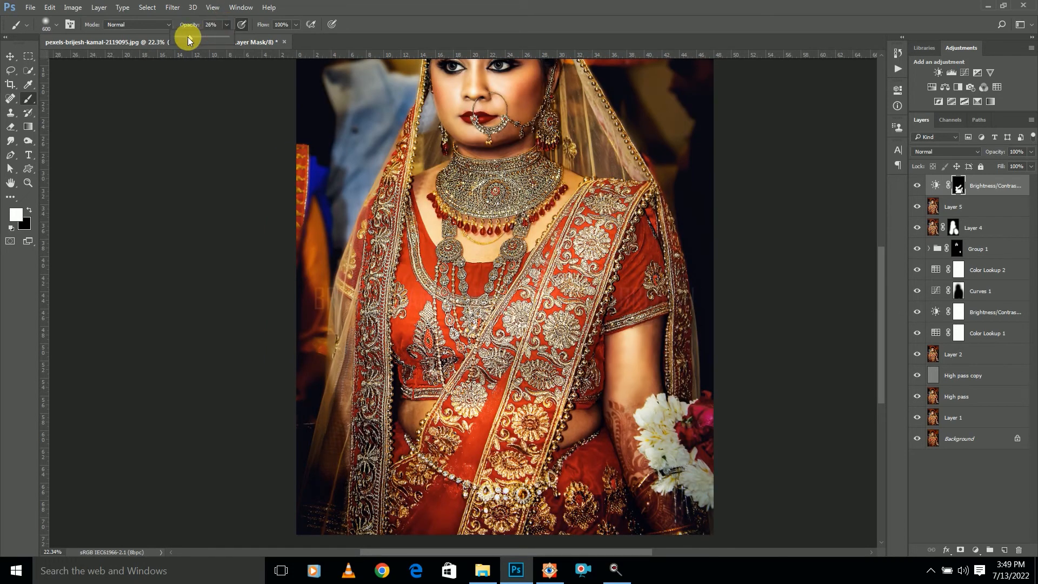
{"action": "mouse_move", "coordinate": [413, 290]}
{"action": "left_mouse_down"}
{"action": "mouse_move", "coordinate": [440, 272]}
{"action": "mouse_move", "coordinate": [477, 283]}
{"action": "mouse_move", "coordinate": [462, 273]}
{"action": "mouse_move", "coordinate": [414, 293]}
{"action": "left_mouse_up"}
{"action": "scroll", "coordinate": [462, 257], "scroll_direction": "down", "scroll_amount": 4}
{"action": "mouse_move", "coordinate": [459, 237]}
{"action": "left_mouse_down"}
{"action": "mouse_move", "coordinate": [475, 262]}
{"action": "mouse_move", "coordinate": [426, 274]}
{"action": "mouse_move", "coordinate": [445, 269]}
{"action": "mouse_move", "coordinate": [425, 308]}
{"action": "mouse_move", "coordinate": [465, 315]}
{"action": "mouse_move", "coordinate": [488, 301]}
{"action": "left_mouse_up"}
{"action": "scroll", "coordinate": [478, 294], "scroll_direction": "down", "scroll_amount": 7}
{"action": "scroll", "coordinate": [478, 297], "scroll_direction": "up", "scroll_amount": 4}
{"action": "scroll", "coordinate": [497, 428], "scroll_direction": "up", "scroll_amount": 1}
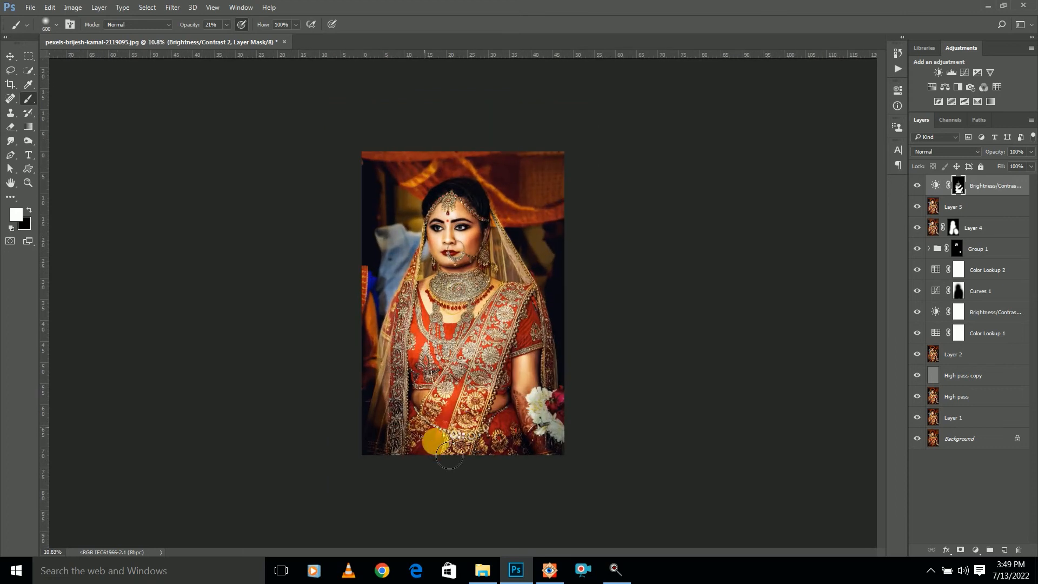
Switch to black with an 1100 px brush and soften the brightening over the sari on the mask
{"action": "key", "text": "x"}
{"action": "key", "text": "bracketright"}
{"action": "key", "text": "bracketright"}
{"action": "key", "text": "bracketright"}
{"action": "key", "text": "bracketright"}
{"action": "key", "text": "bracketright"}
{"action": "mouse_move", "coordinate": [444, 414]}
{"action": "left_mouse_down"}
{"action": "mouse_move", "coordinate": [481, 368]}
{"action": "mouse_move", "coordinate": [453, 395]}
{"action": "mouse_move", "coordinate": [426, 376]}
{"action": "mouse_move", "coordinate": [505, 385]}
{"action": "mouse_move", "coordinate": [536, 357]}
{"action": "mouse_move", "coordinate": [457, 366]}
{"action": "mouse_move", "coordinate": [470, 333]}
{"action": "left_mouse_up"}
{"action": "scroll", "coordinate": [542, 287], "scroll_direction": "down", "scroll_amount": 3}
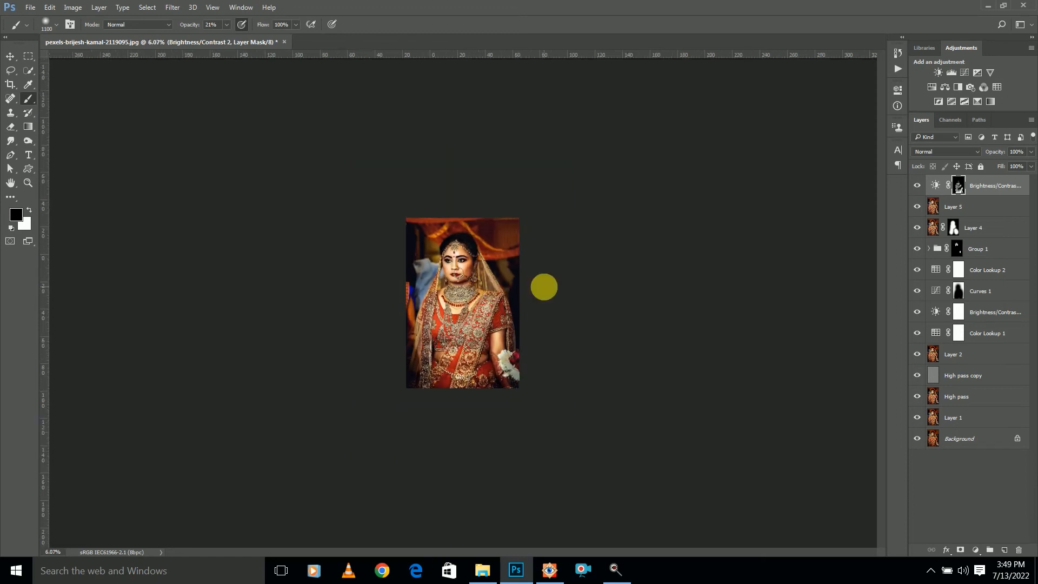
Toggle the top Brightness/Contrast layer off and on to compare its effect on the whole portrait
{"action": "left_click", "coordinate": [916, 185]}
{"action": "left_click", "coordinate": [916, 186]}
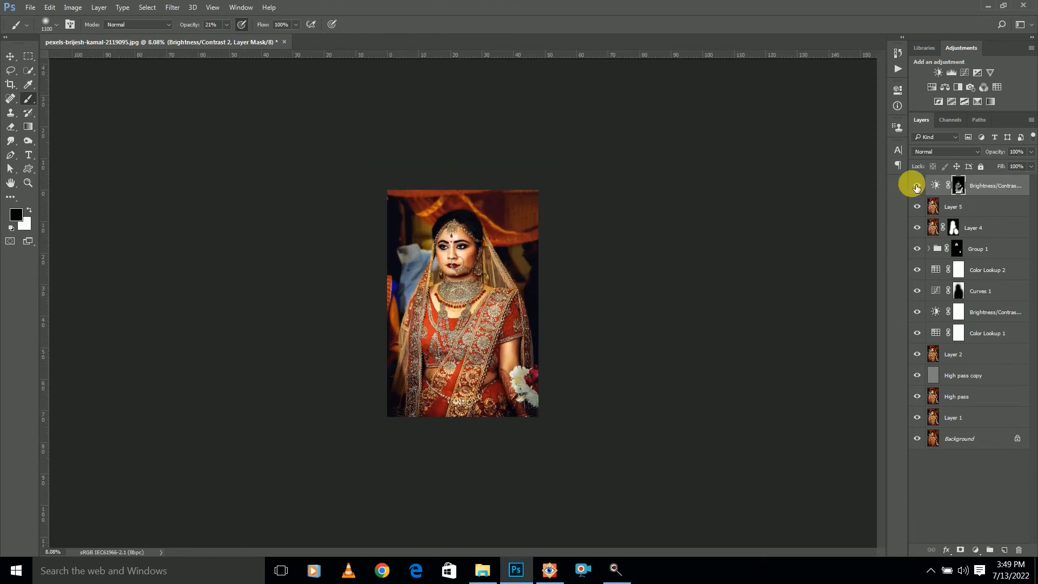
{"action": "scroll", "coordinate": [537, 287], "scroll_direction": "down", "scroll_amount": 3}
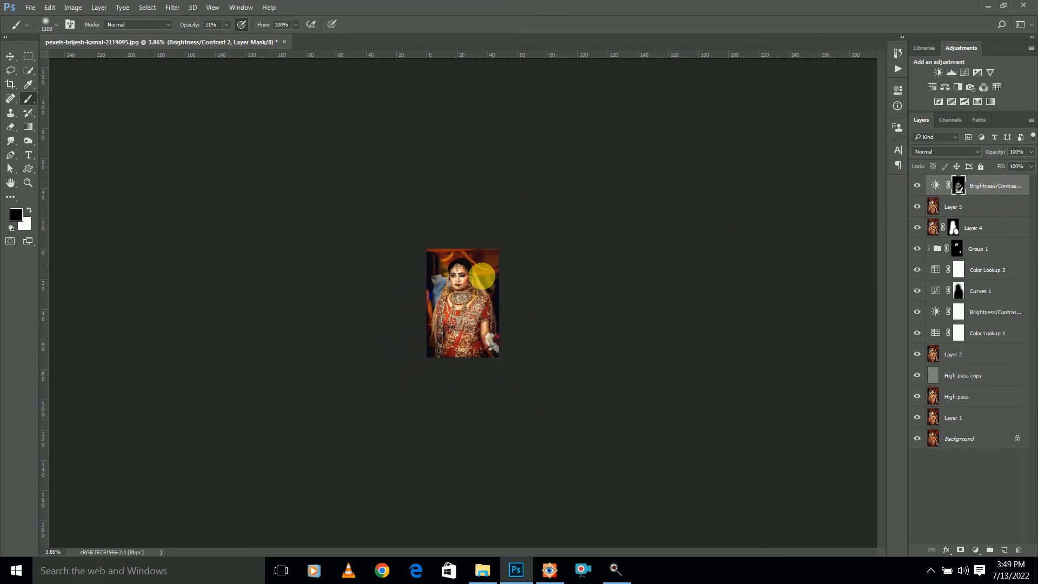
Stamp all visible layers into a new top layer and open it in the Camera Raw filter
{"action": "key", "text": "ctrl+shift+alt+e"}
{"action": "scroll", "coordinate": [485, 279], "scroll_direction": "up", "scroll_amount": 5}
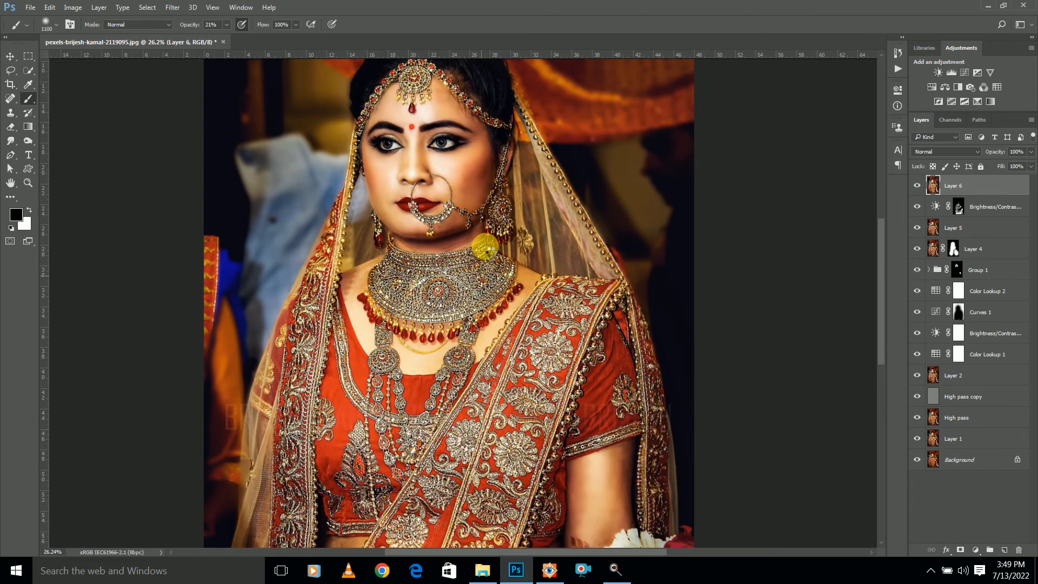
{"action": "key", "text": "ctrl+shift+a"}
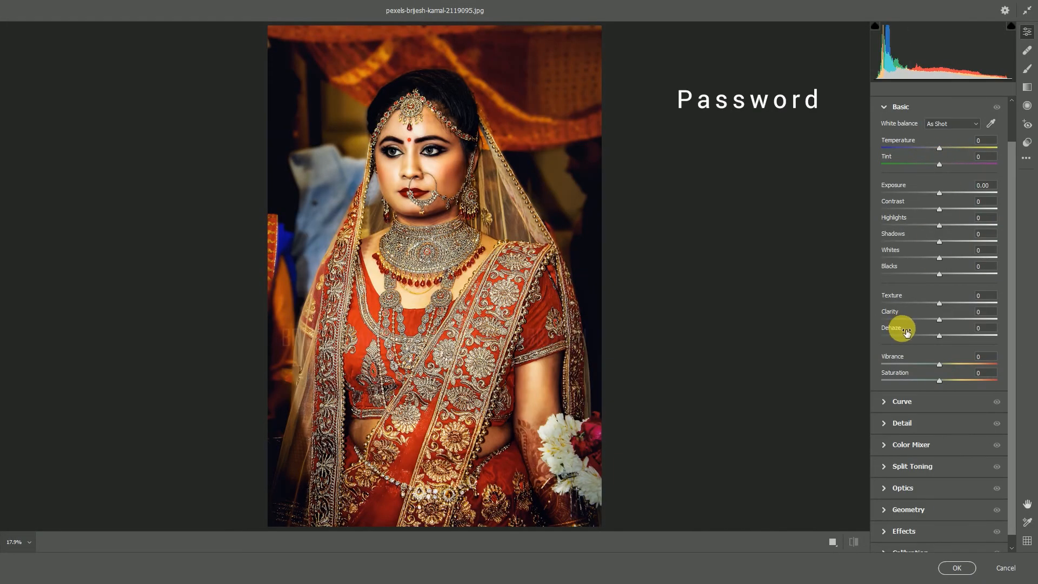
Add a point to the blue curve at input 110, output 115
{"action": "scroll", "coordinate": [929, 407], "scroll_direction": "down", "scroll_amount": 1}
{"action": "left_click", "coordinate": [885, 390]}
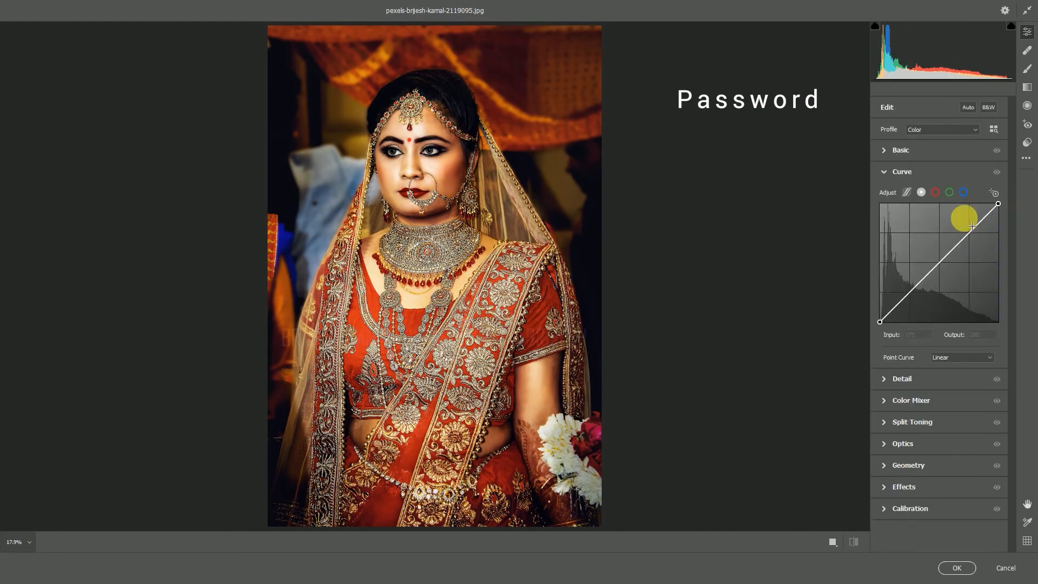
{"action": "left_click", "coordinate": [963, 192]}
{"action": "left_click", "coordinate": [930, 270]}
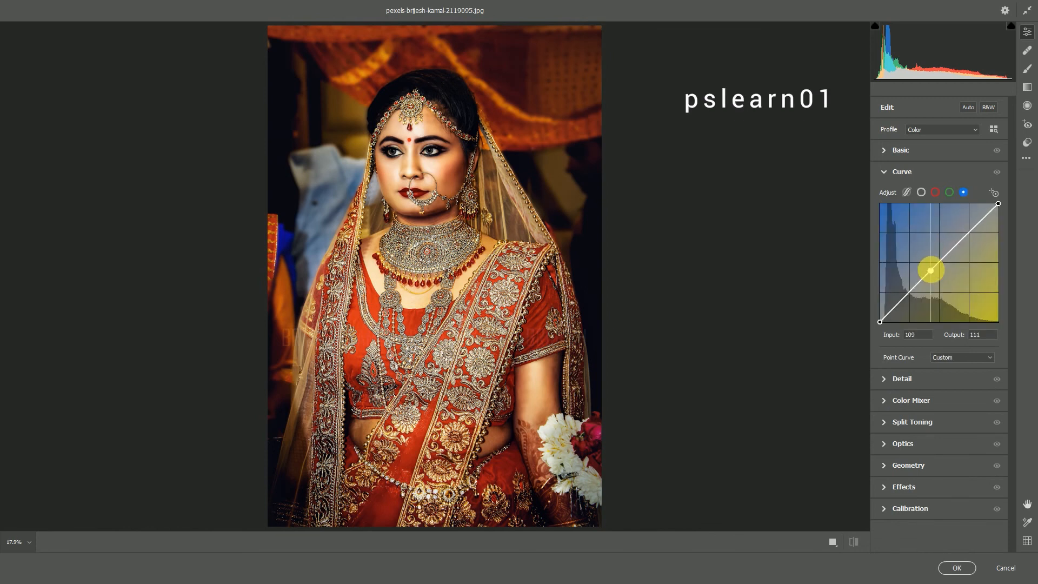
Add a midtone point to the green curve and a point to the red curve at input 185, output 189
{"action": "left_click", "coordinate": [948, 192]}
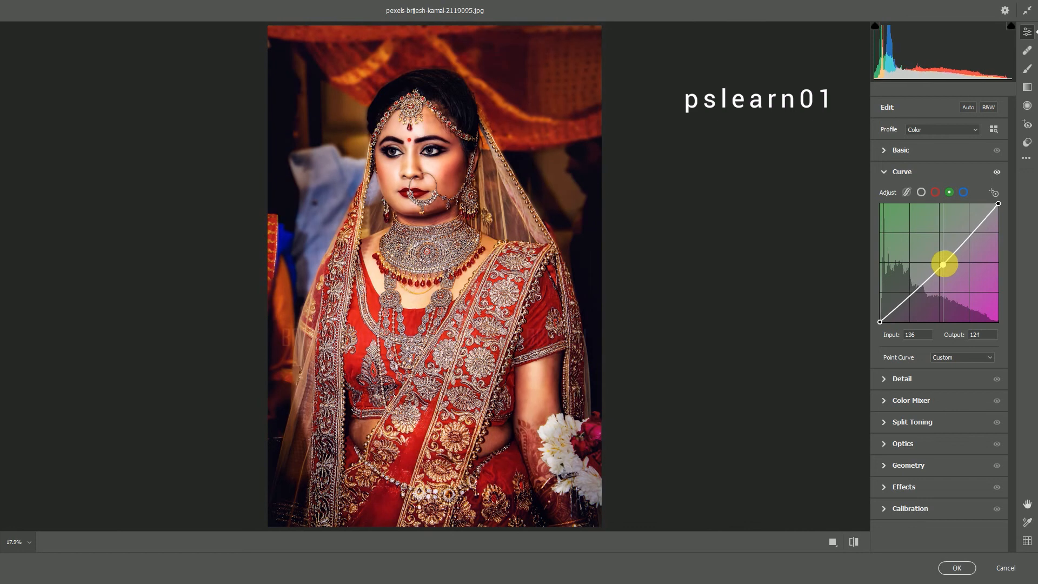
{"action": "left_click", "coordinate": [943, 259]}
{"action": "left_click", "coordinate": [935, 193]}
{"action": "left_click", "coordinate": [958, 246]}
{"action": "mouse_move", "coordinate": [959, 245]}
{"action": "left_mouse_down"}
{"action": "mouse_move", "coordinate": [956, 232]}
{"action": "mouse_move", "coordinate": [966, 235]}
{"action": "left_mouse_up"}
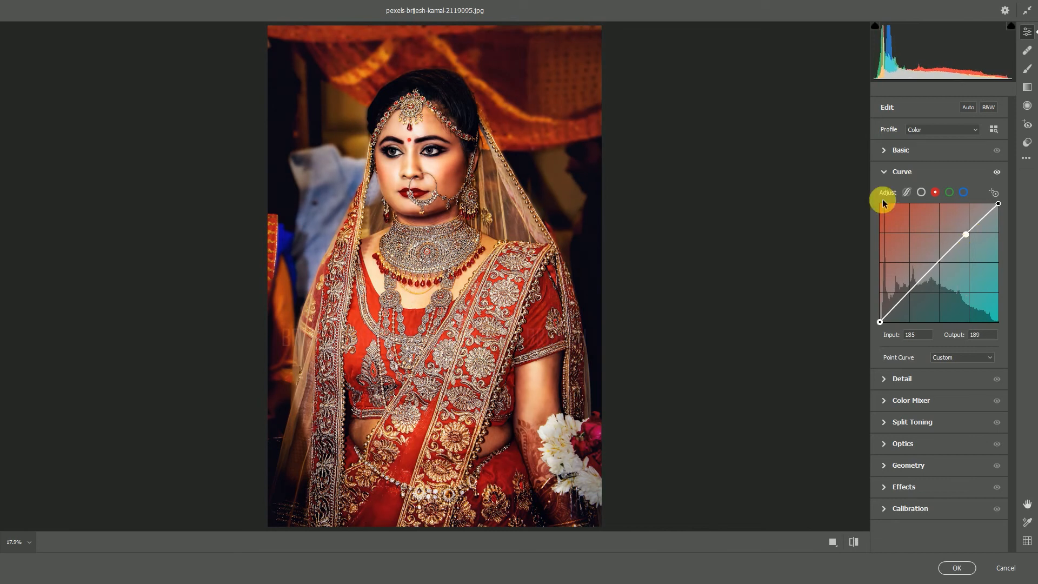
Raise the blue curve's black point to output 21
{"action": "left_click", "coordinate": [963, 193]}
{"action": "left_click", "coordinate": [930, 267]}
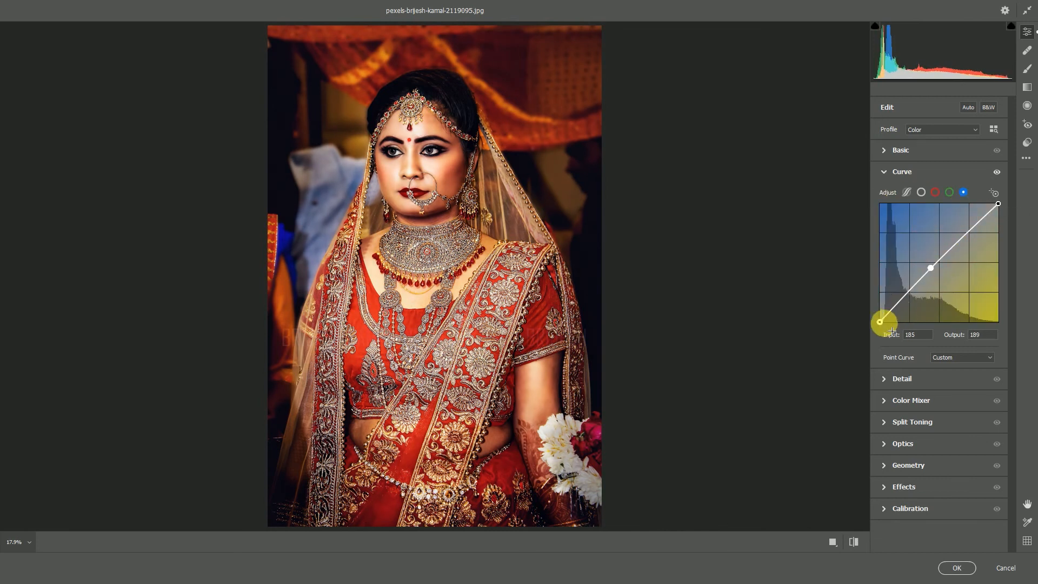
{"action": "left_click_drag", "start_coordinate": [879, 321], "coordinate": [879, 311]}
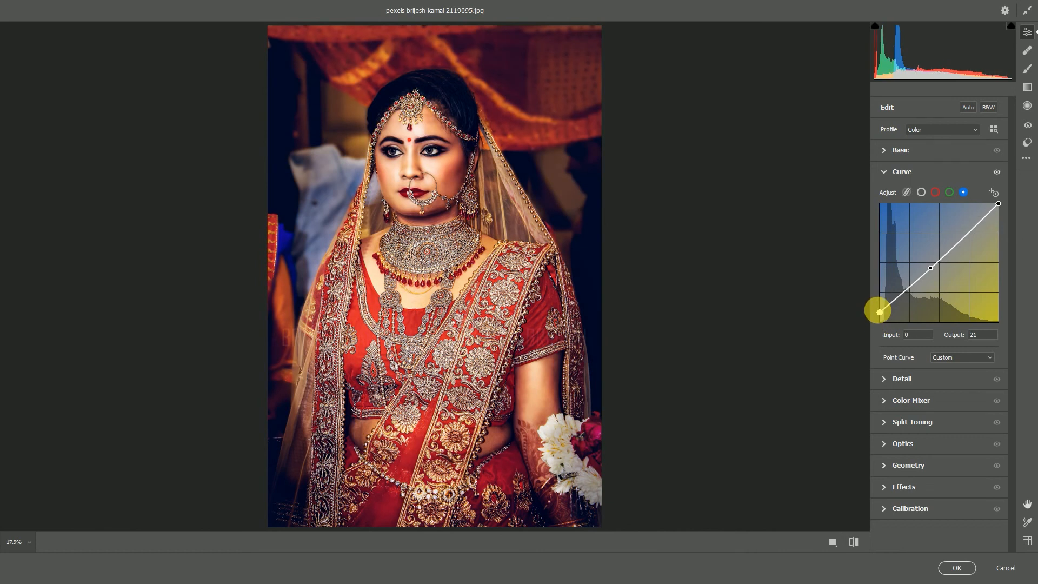
{"action": "left_click", "coordinate": [884, 172]}
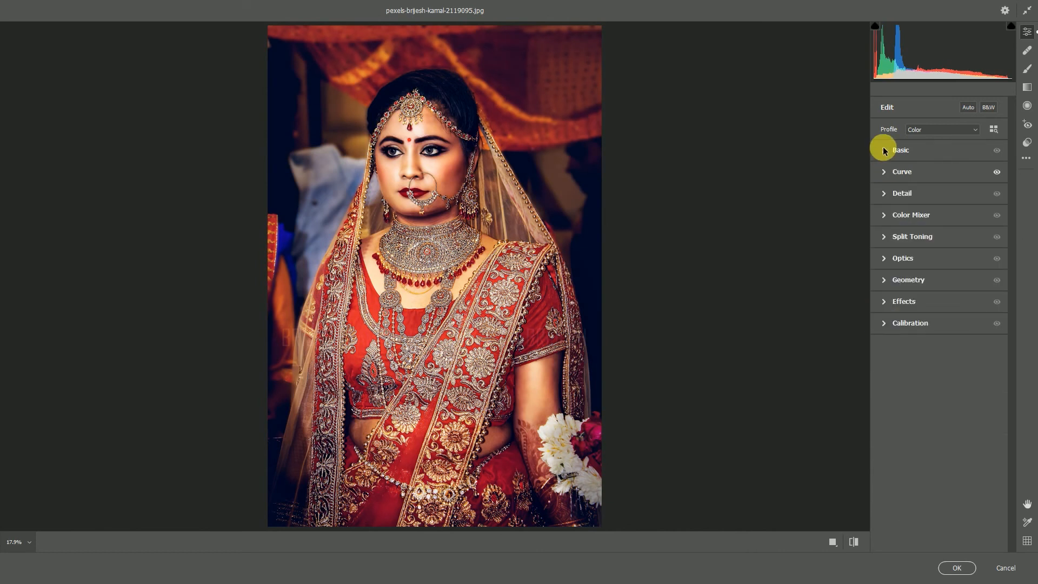
Set the basic adjustments to Whites +18, Blacks -6, Texture +20 and Clarity +21
{"action": "left_click", "coordinate": [882, 150]}
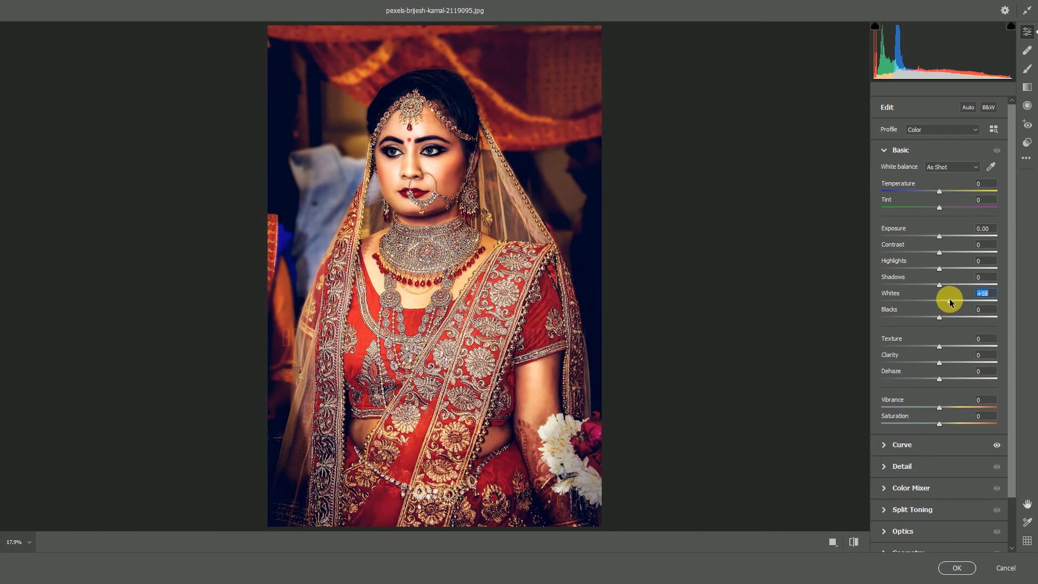
{"action": "left_click_drag", "start_coordinate": [946, 321], "coordinate": [935, 321]}
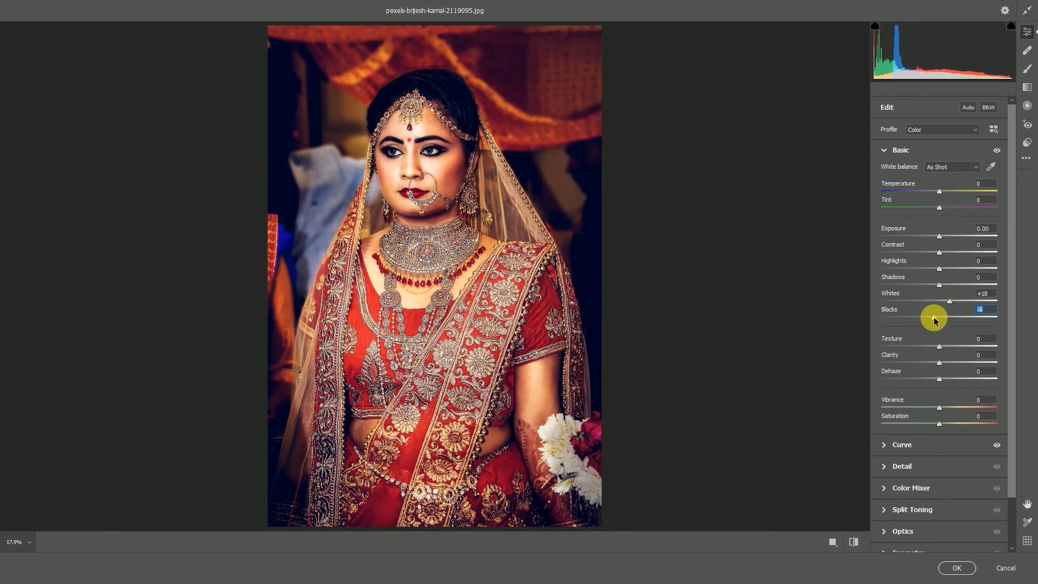
{"action": "left_click", "coordinate": [951, 348]}
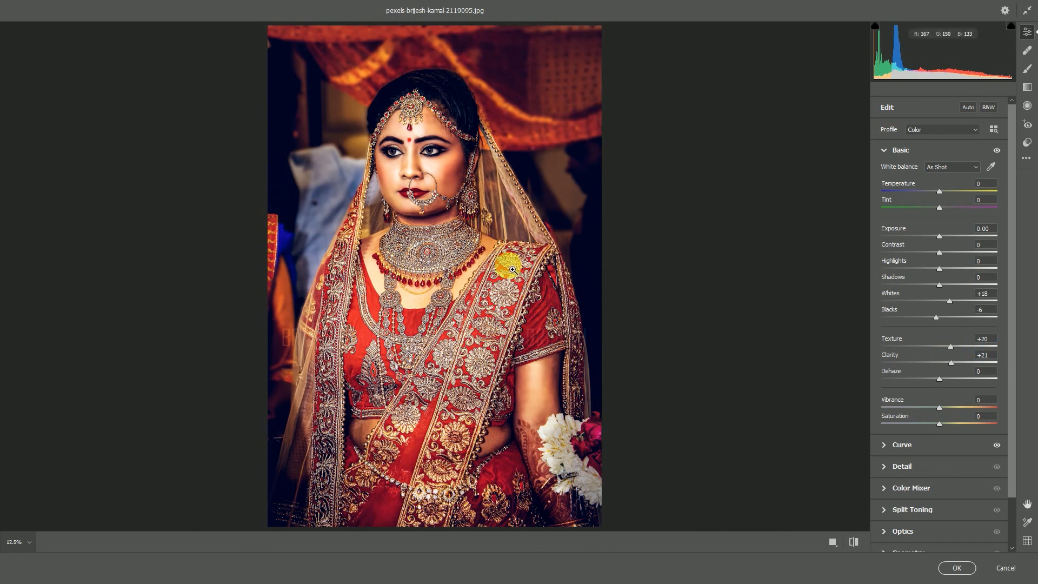
Show the portrait in a side-by-side before and after preview
{"action": "scroll", "coordinate": [512, 270], "scroll_direction": "down", "scroll_amount": 1}
{"action": "left_click", "coordinate": [836, 543]}
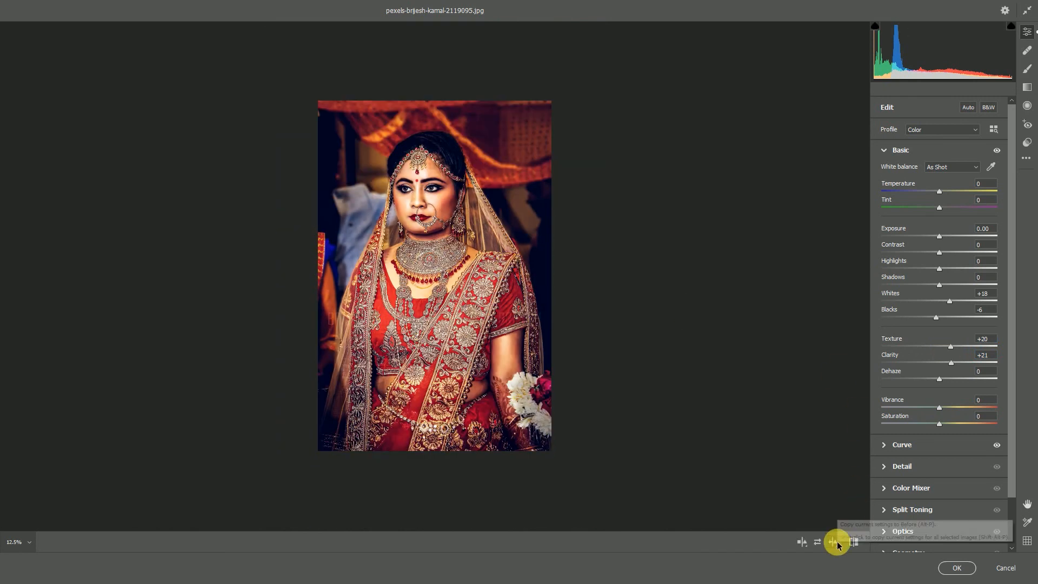
{"action": "scroll", "coordinate": [923, 388], "scroll_direction": "down", "scroll_amount": 2}
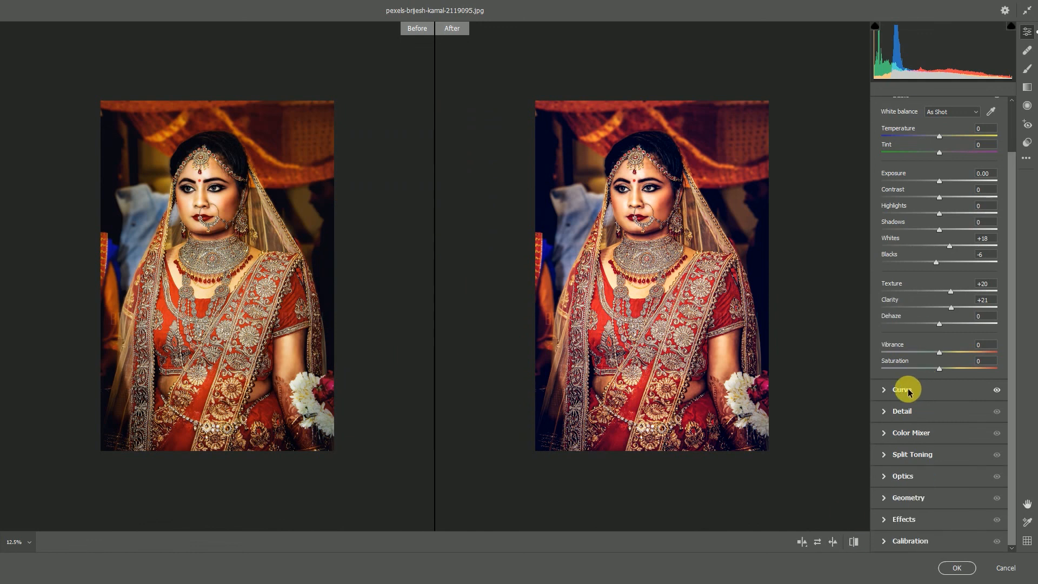
Move the red curve's upper point to input 187, output 186
{"action": "left_click", "coordinate": [884, 412]}
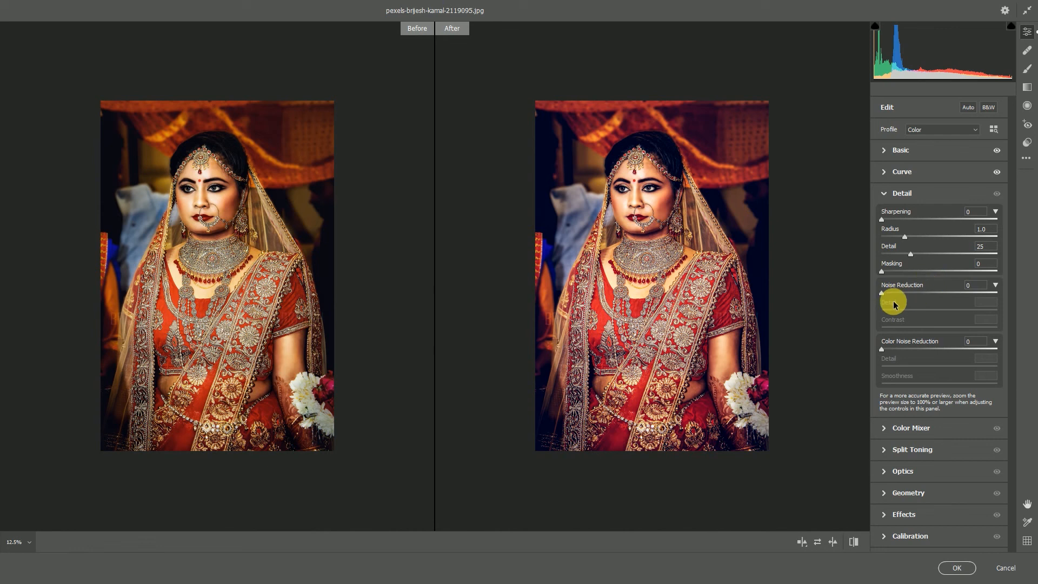
{"action": "left_click", "coordinate": [885, 428]}
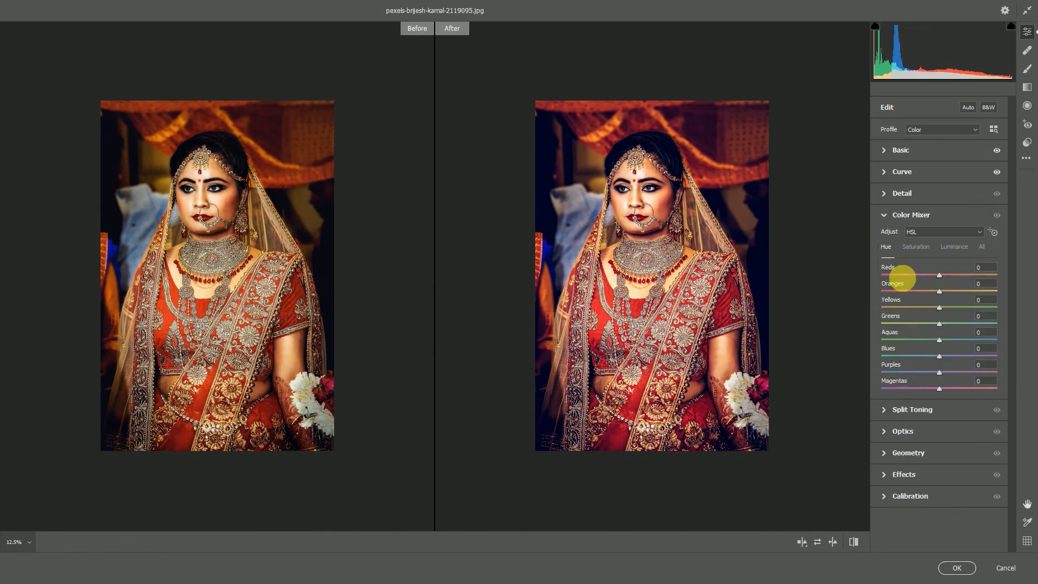
{"action": "left_click", "coordinate": [883, 172]}
{"action": "left_click", "coordinate": [935, 192]}
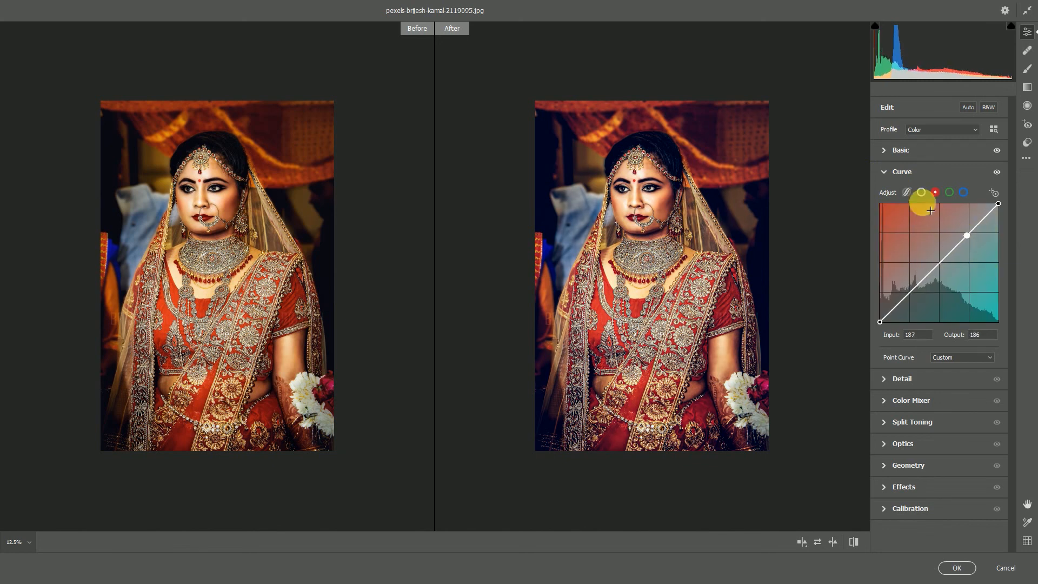
{"action": "left_click", "coordinate": [885, 172]}
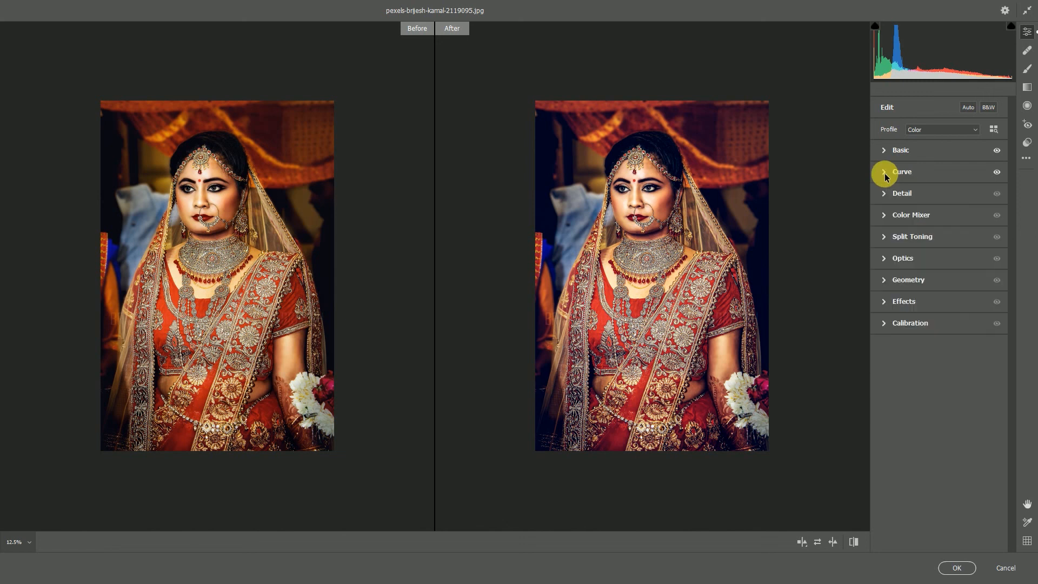
Split-tone the portrait's highlights with hue 57 and saturation 9
{"action": "left_click", "coordinate": [885, 258]}
{"action": "left_click", "coordinate": [882, 237]}
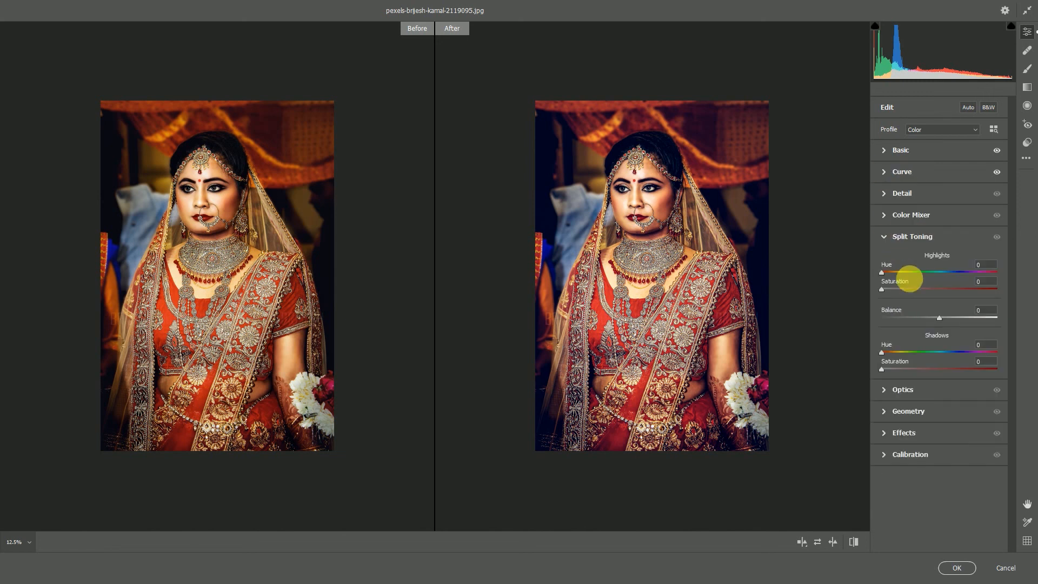
{"action": "left_click", "coordinate": [897, 290]}
{"action": "left_click_drag", "start_coordinate": [899, 275], "coordinate": [931, 275]}
{"action": "mouse_move", "coordinate": [895, 265]}
{"action": "left_mouse_down"}
{"action": "mouse_move", "coordinate": [884, 260]}
{"action": "mouse_move", "coordinate": [900, 258]}
{"action": "left_mouse_up"}
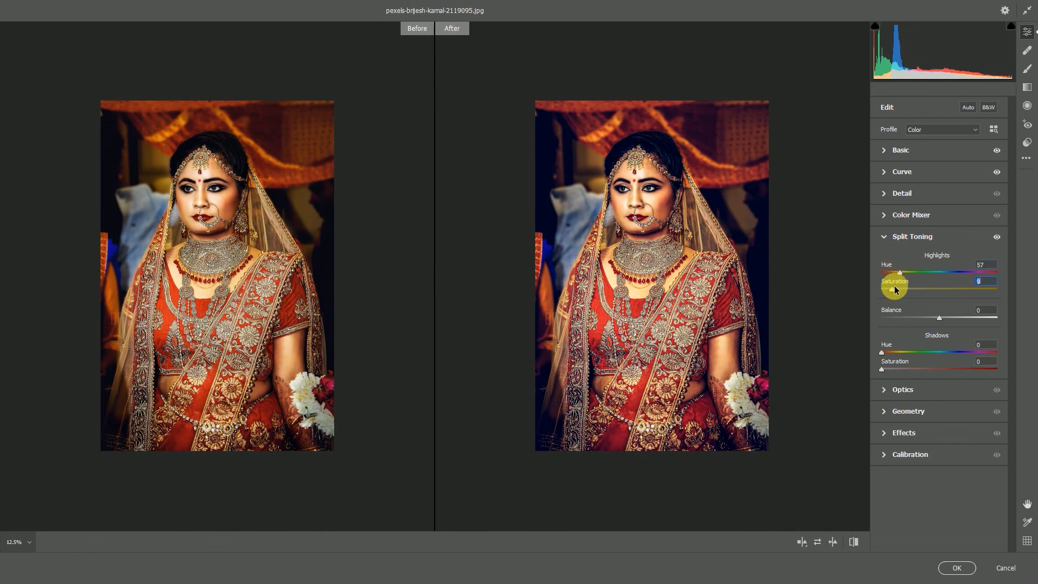
Split-tone the shadows with hue 238 and saturation 12, and apply the Camera Raw filter
{"action": "left_click_drag", "start_coordinate": [885, 368], "coordinate": [960, 345]}
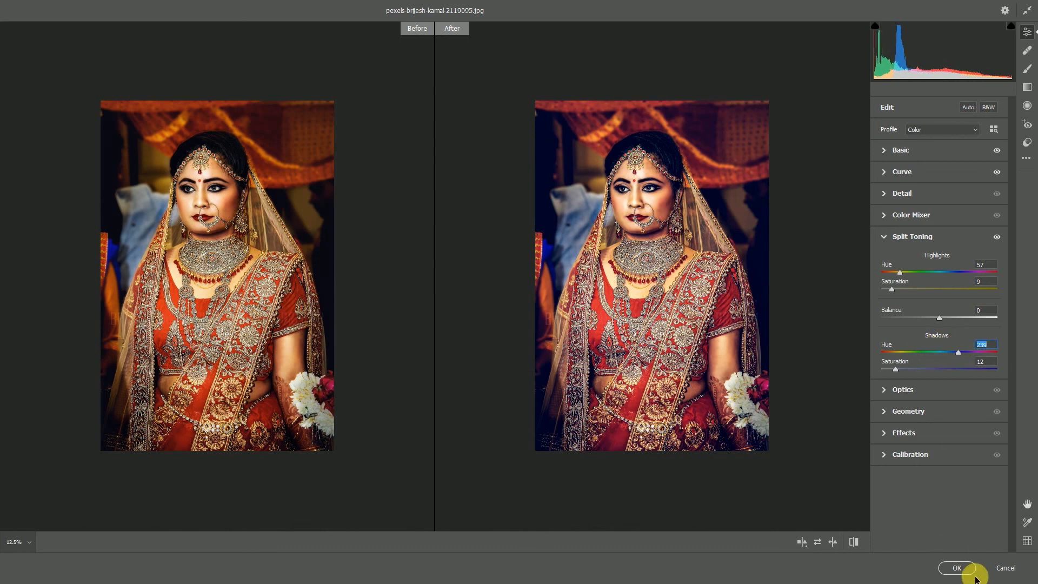
{"action": "left_click", "coordinate": [952, 567]}
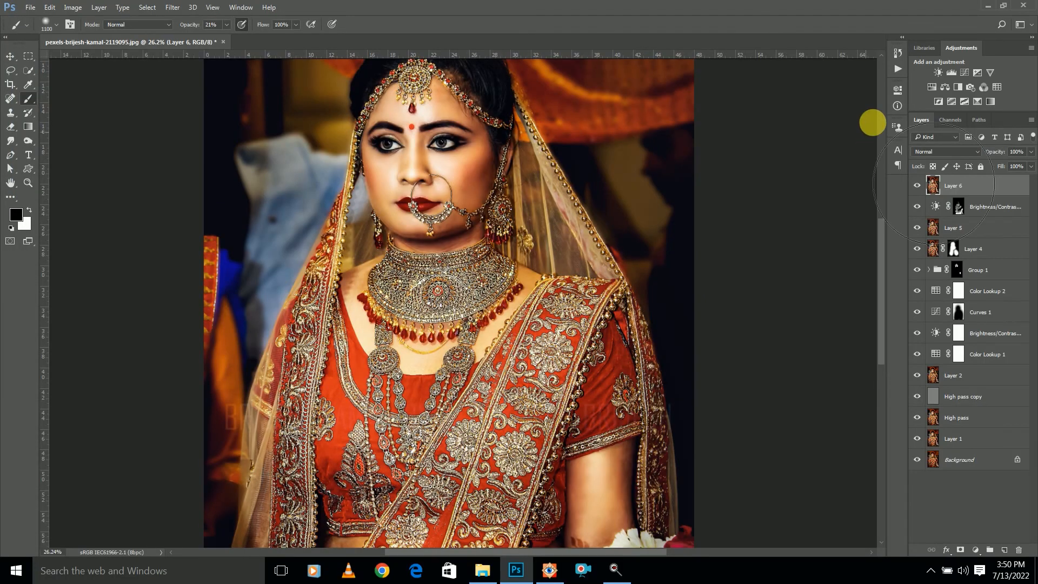
Add a Brightness/Contrast adjustment above Layer 6 with Use Legacy enabled and contrast set to 3
{"action": "scroll", "coordinate": [574, 258], "scroll_direction": "down", "scroll_amount": 5}
{"action": "scroll", "coordinate": [574, 258], "scroll_direction": "up", "scroll_amount": 3}
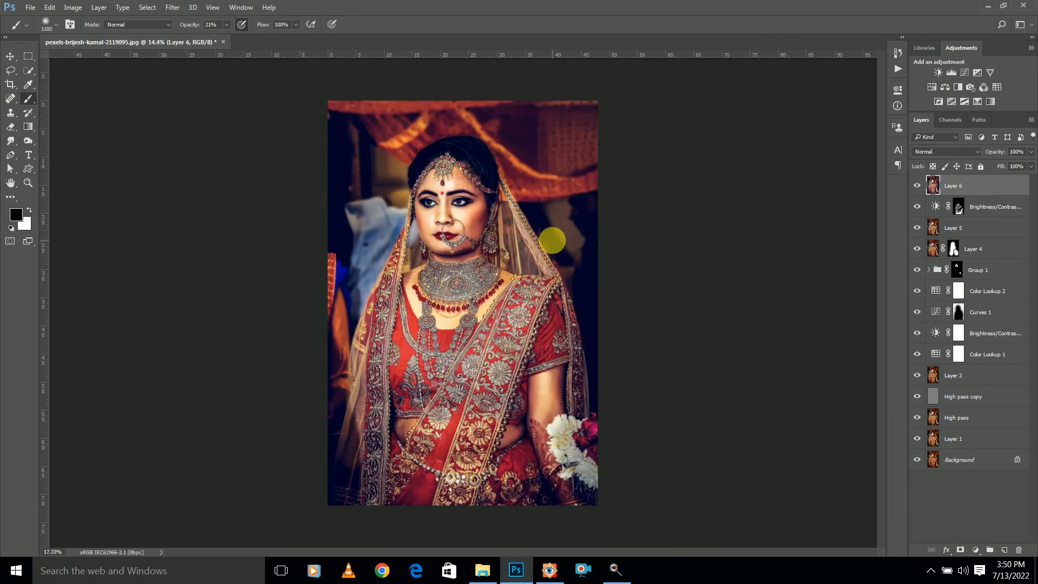
{"action": "left_click", "coordinate": [938, 72]}
{"action": "left_click", "coordinate": [804, 181]}
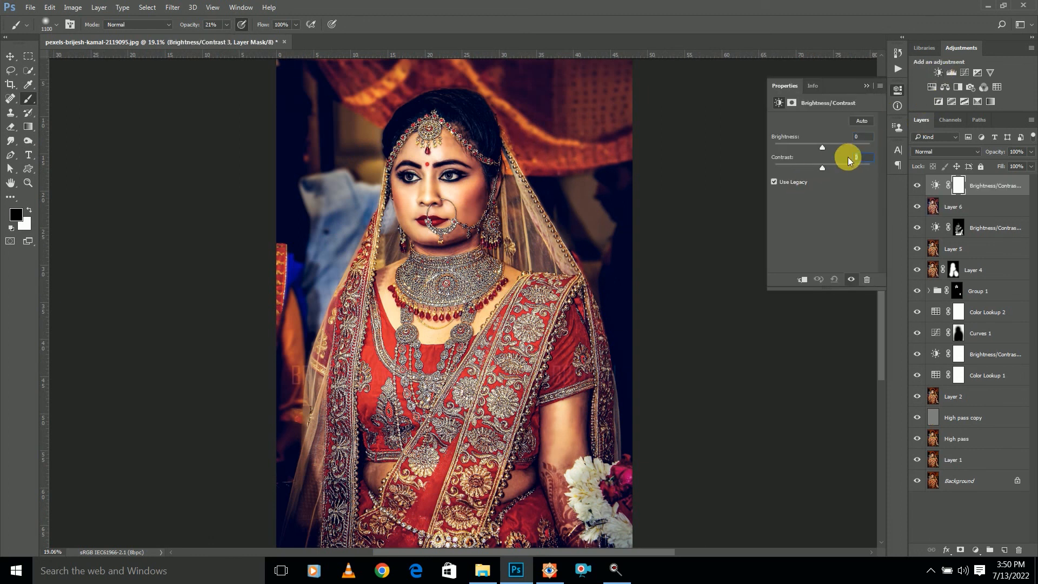
{"action": "type", "text": "3"}
{"action": "left_click", "coordinate": [864, 87]}
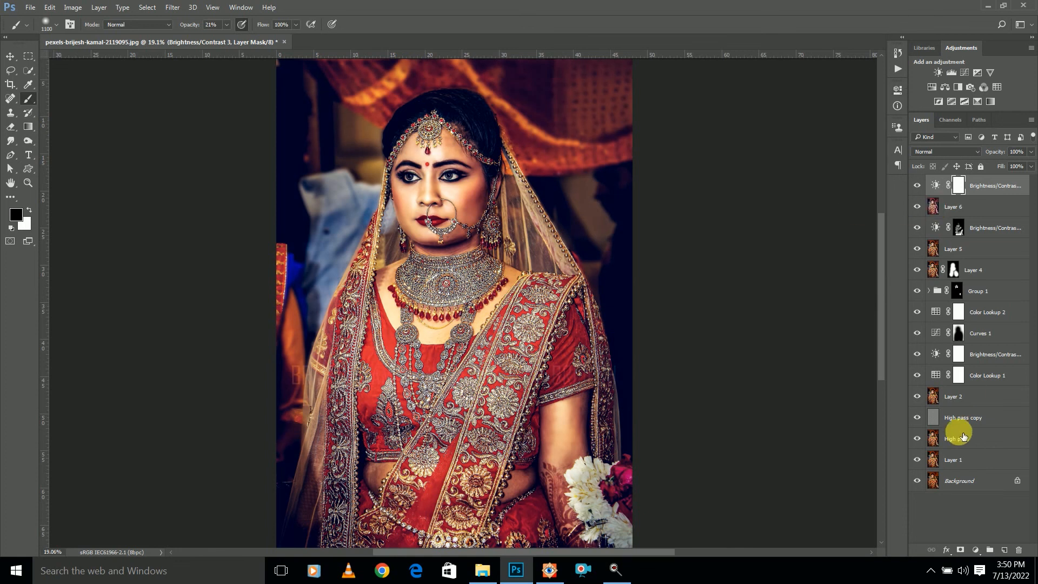
Group all layers from the new Brightness/Contrast adjustment down to Layer 1, leaving out the Background
{"action": "left_click", "coordinate": [971, 458], "text": "shift"}
{"action": "key", "text": "ctrl+g"}
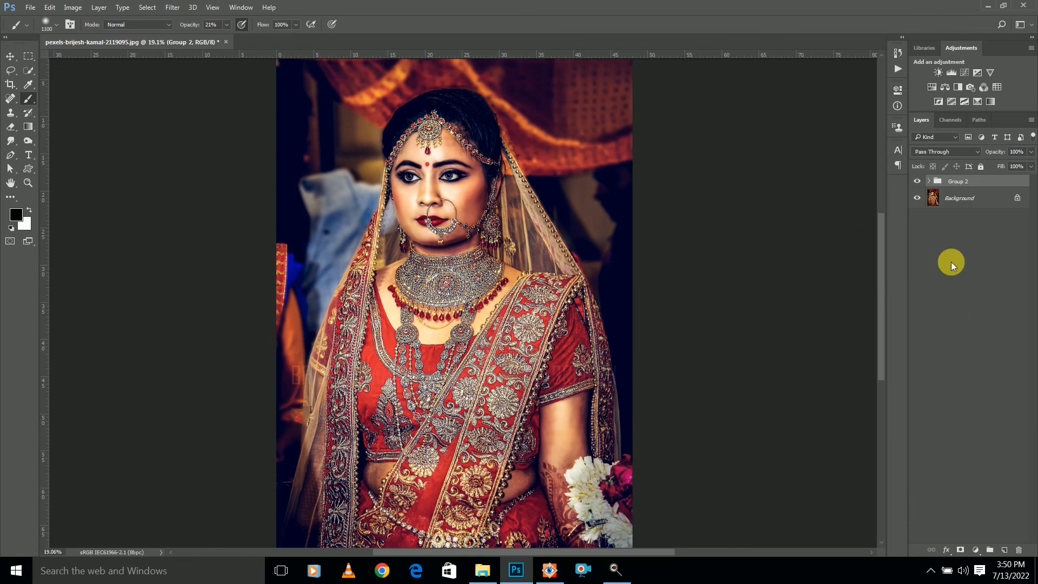
Toggle the visibility of the group of edits repeatedly to compare the retouched portrait with the original
{"action": "scroll", "coordinate": [690, 236], "scroll_direction": "down", "scroll_amount": 3}
{"action": "scroll", "coordinate": [689, 236], "scroll_direction": "up", "scroll_amount": 2}
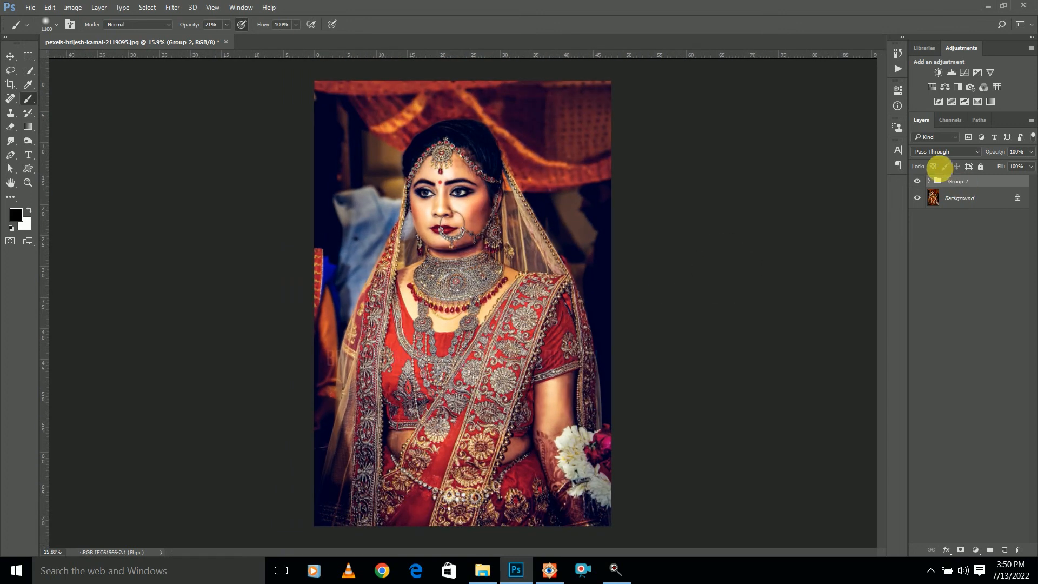
{"action": "left_click", "coordinate": [922, 185]}
{"action": "left_click", "coordinate": [922, 185]}
{"action": "left_click", "coordinate": [922, 185]}
{"action": "left_click", "coordinate": [922, 184]}
{"action": "left_click", "coordinate": [922, 185]}
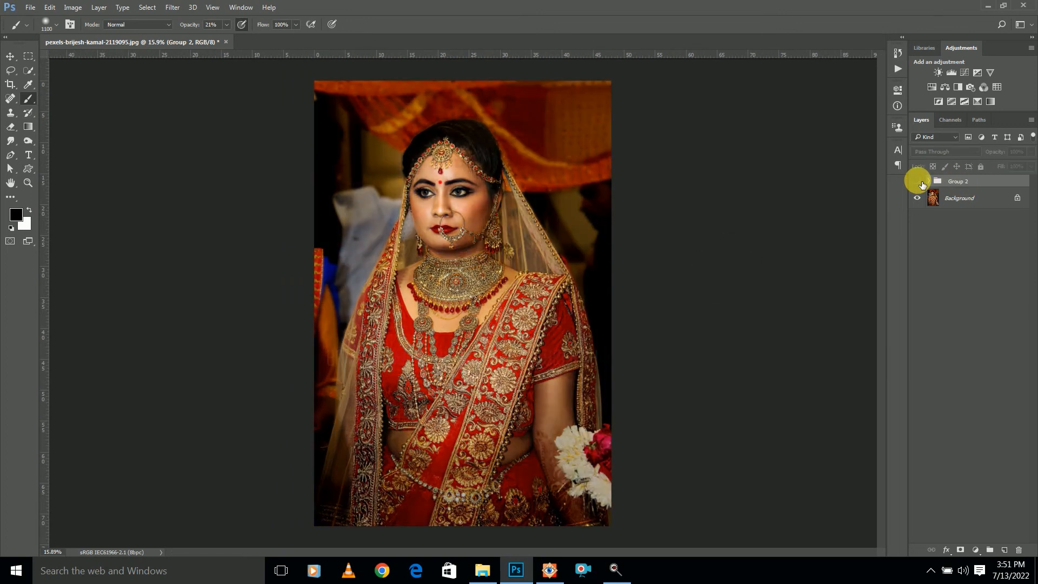